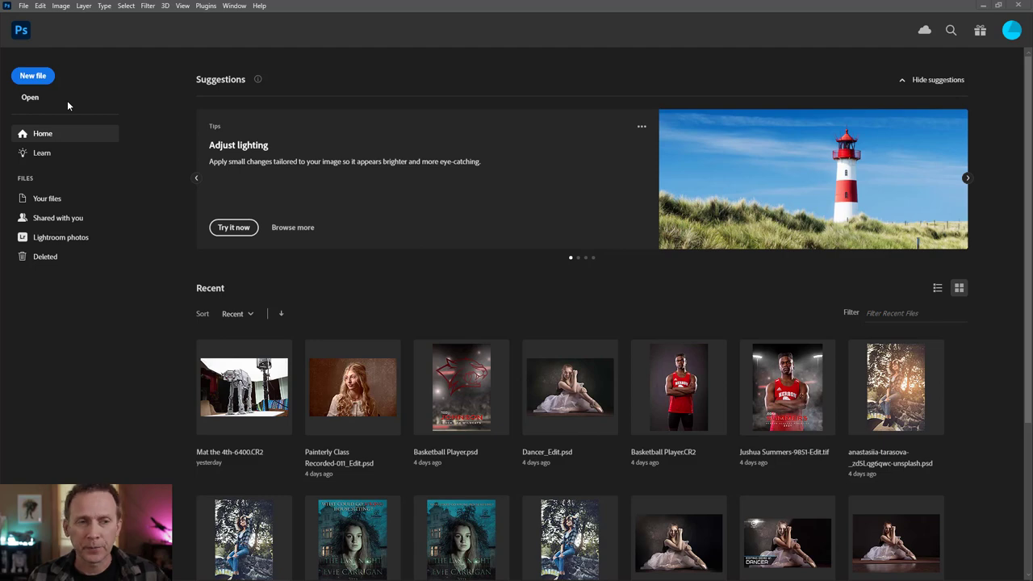
Create a new blank document from the Photo presets at Default Photoshop Size, 7 × 5 in @ 300 ppi.
click(33, 76)
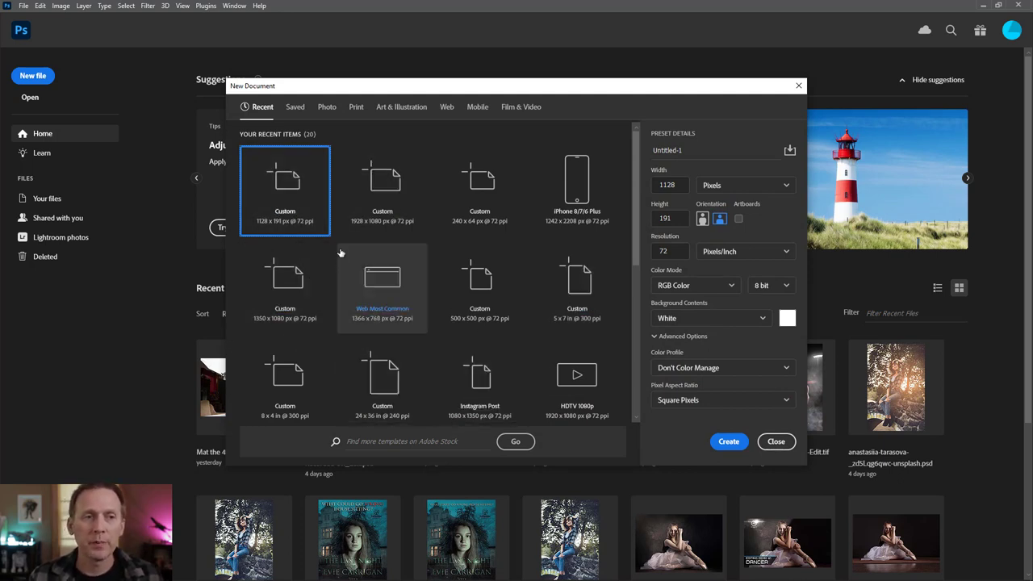
click(327, 108)
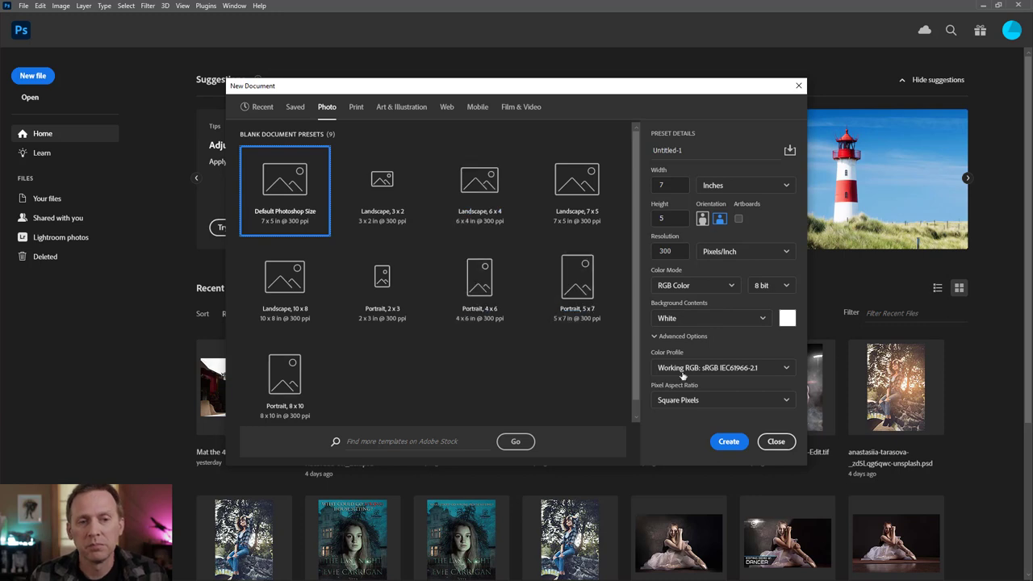
click(727, 444)
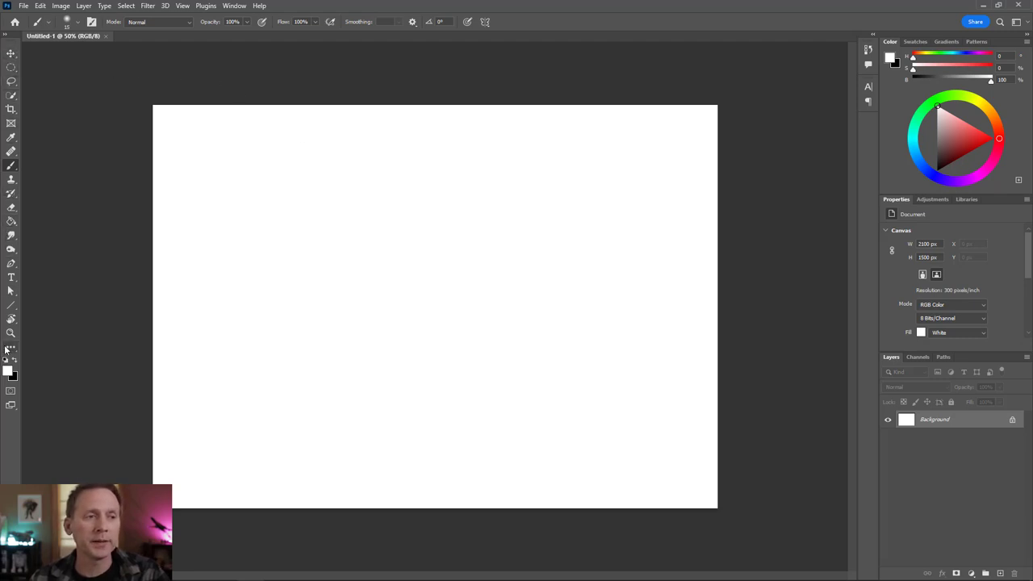
Pick the Healing Brush tool, then switch to the Move tool with V.
click(11, 152)
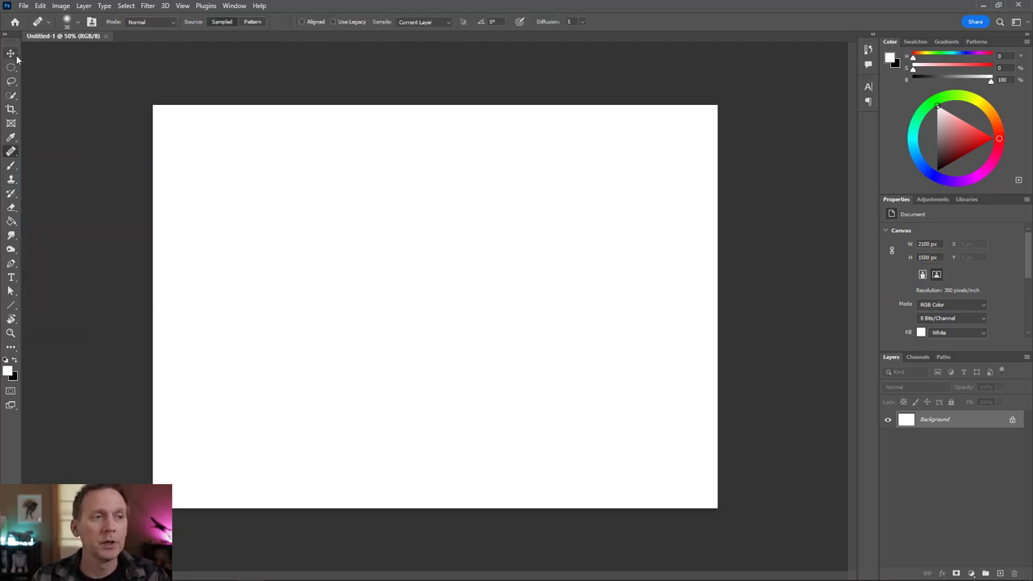
key(v)
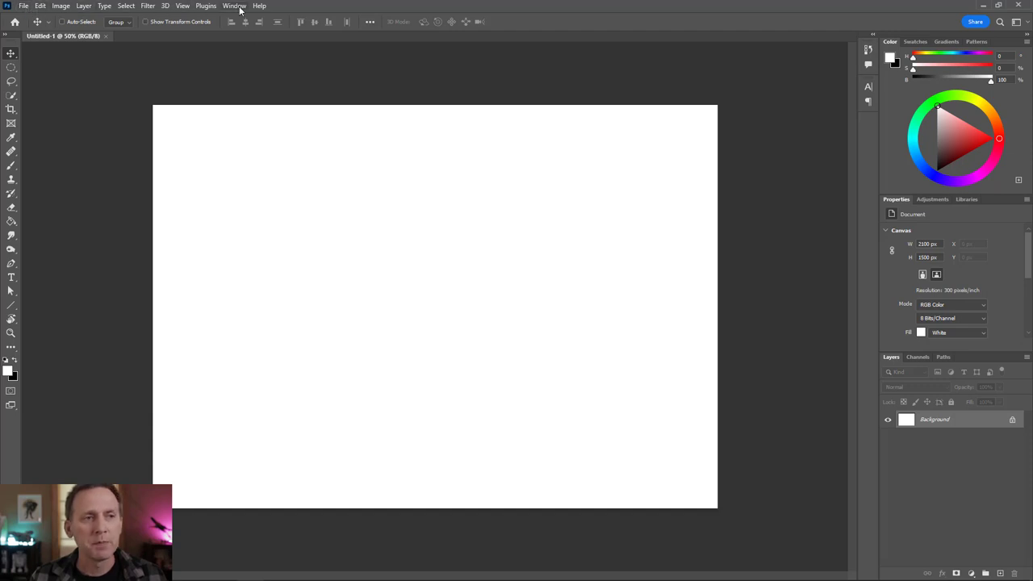
Browse the File, Edit, Image, Select, Filter and Type menus, ending on the Window menu.
click(30, 7)
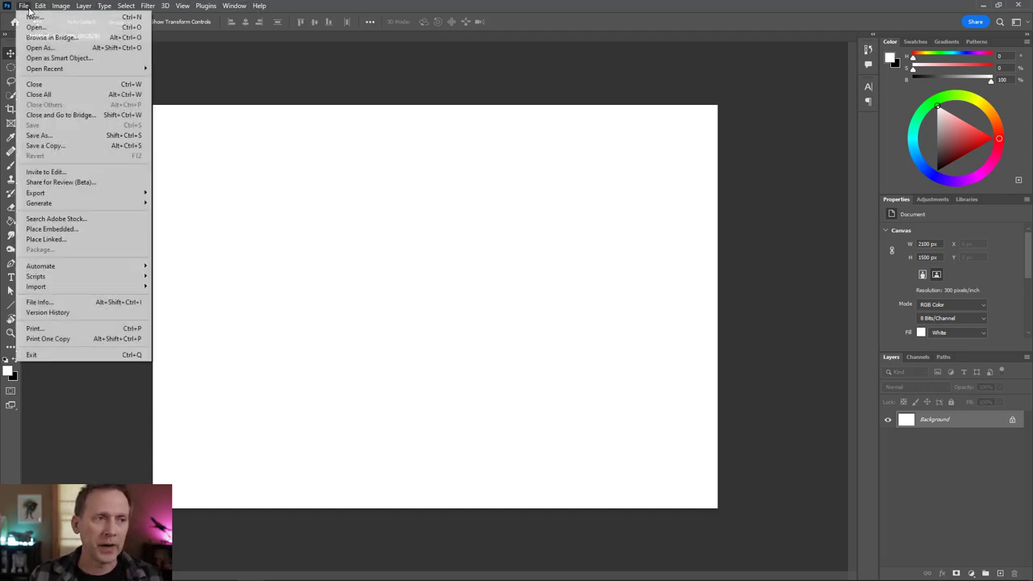
mouse_move(40, 9)
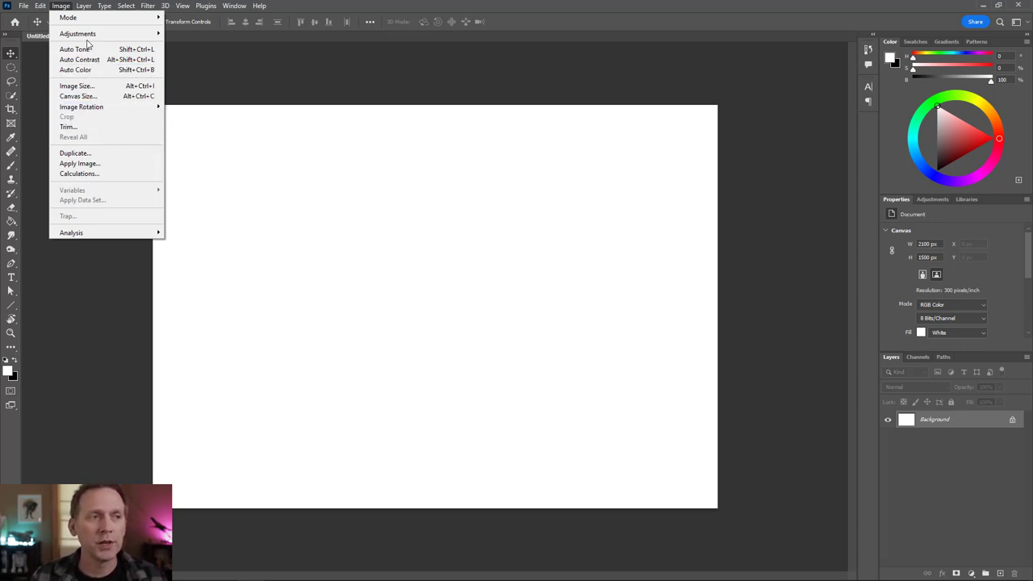
mouse_move(91, 39)
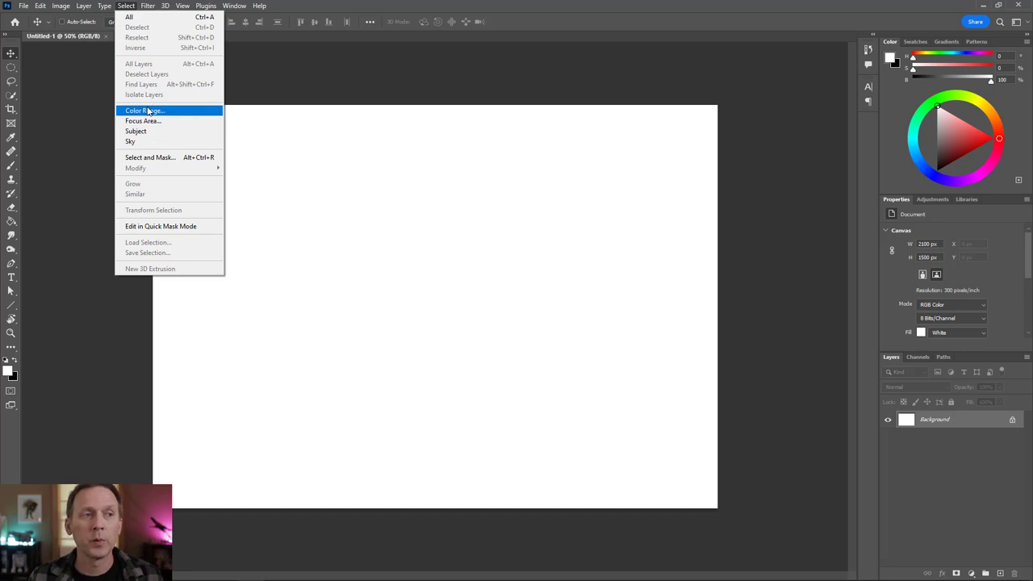
click(127, 10)
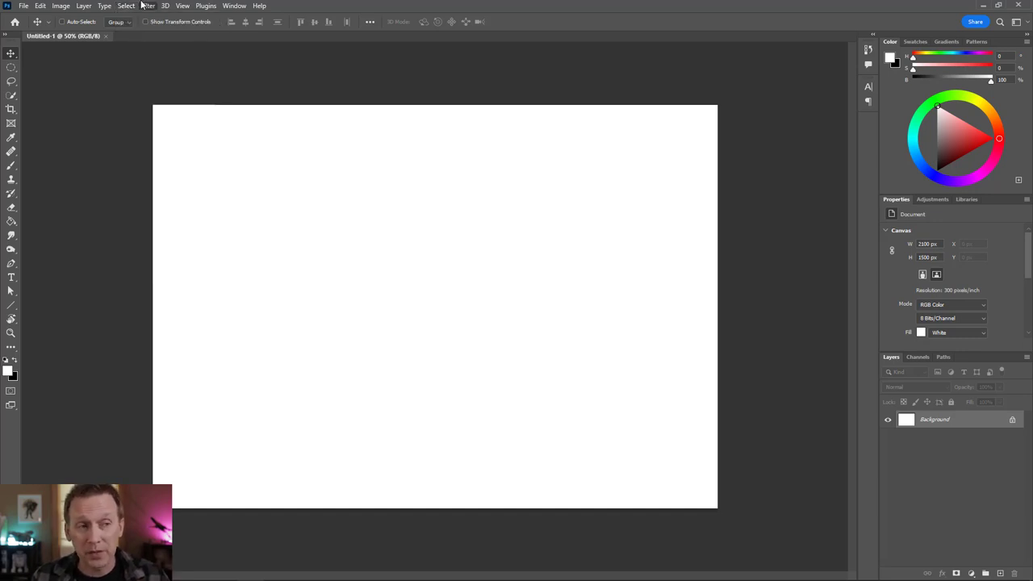
click(127, 10)
mouse_move(148, 6)
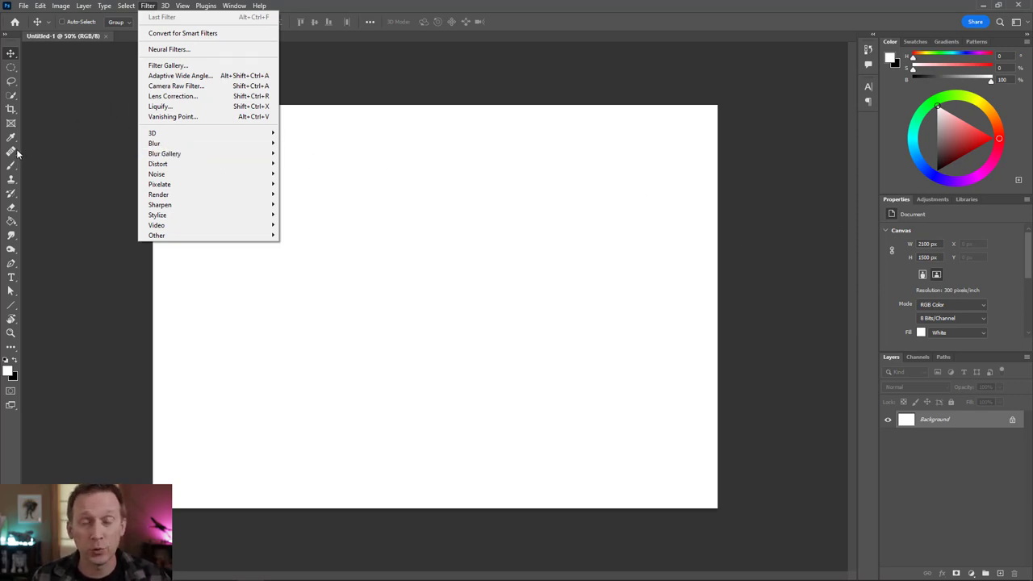
mouse_move(115, 8)
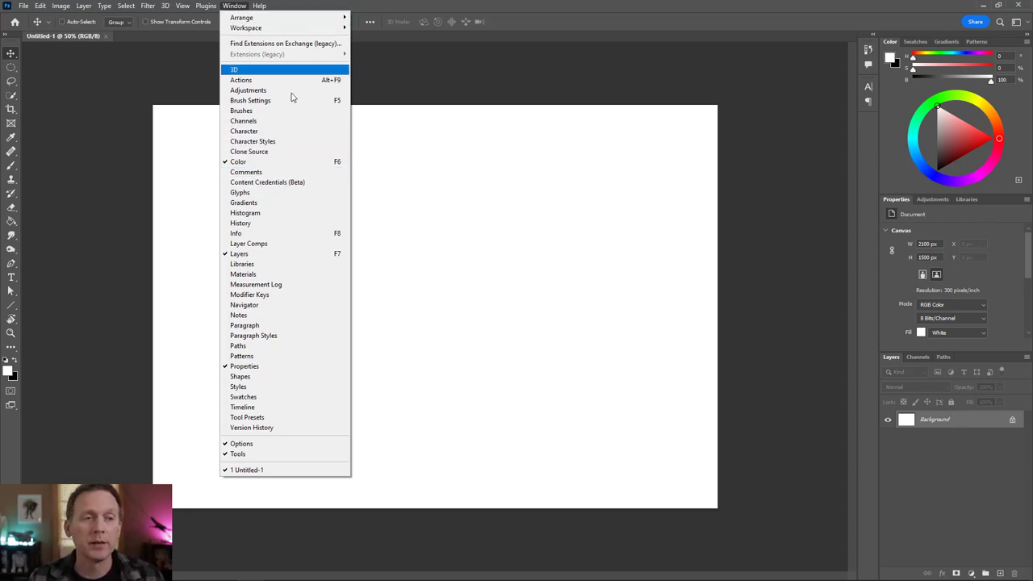
Show Window > Adjustments, glance at Properties, then bring up the VDP Colors library swatches.
mouse_move(242, 17)
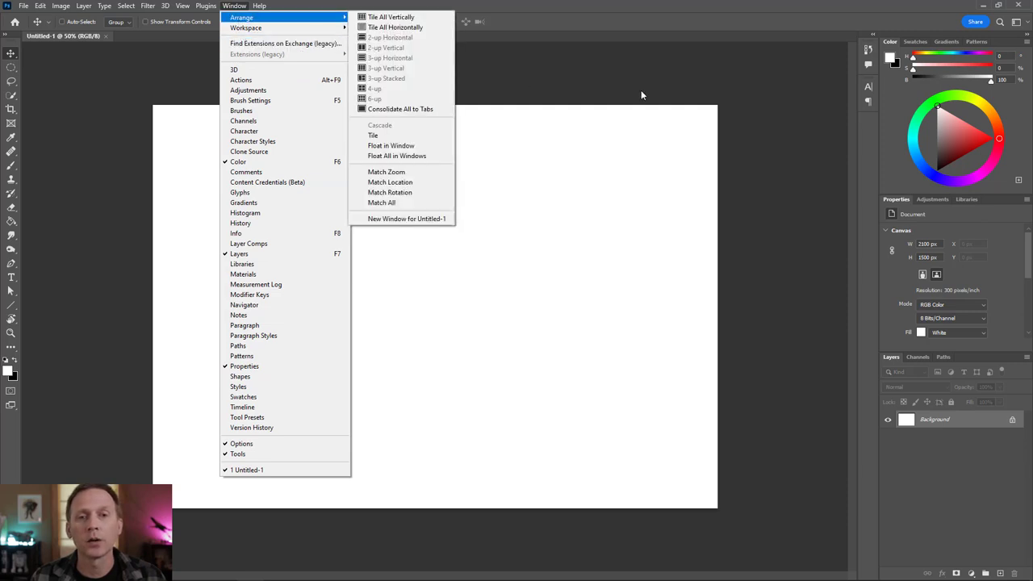
click(577, 75)
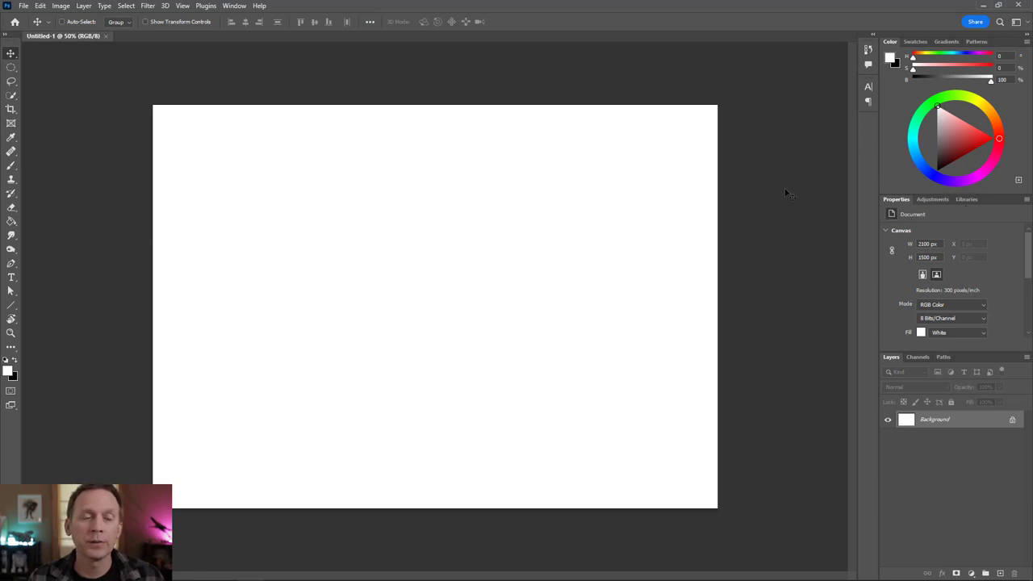
click(238, 5)
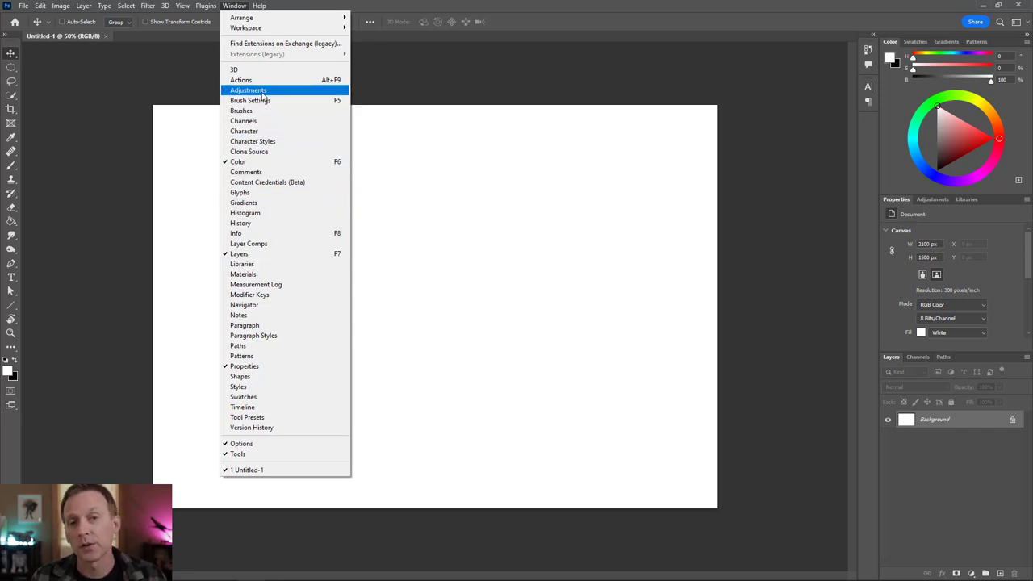
click(934, 198)
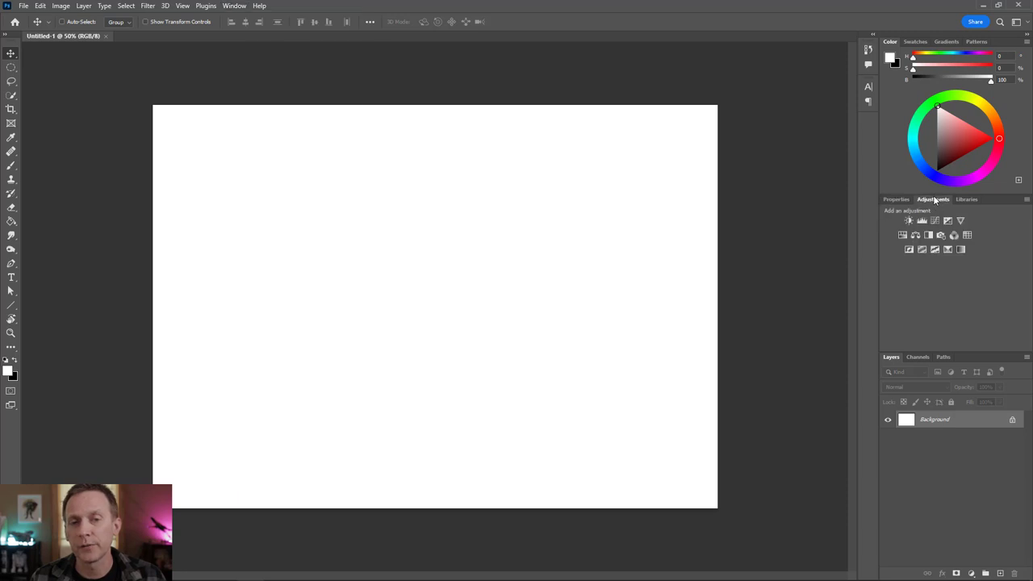
click(896, 199)
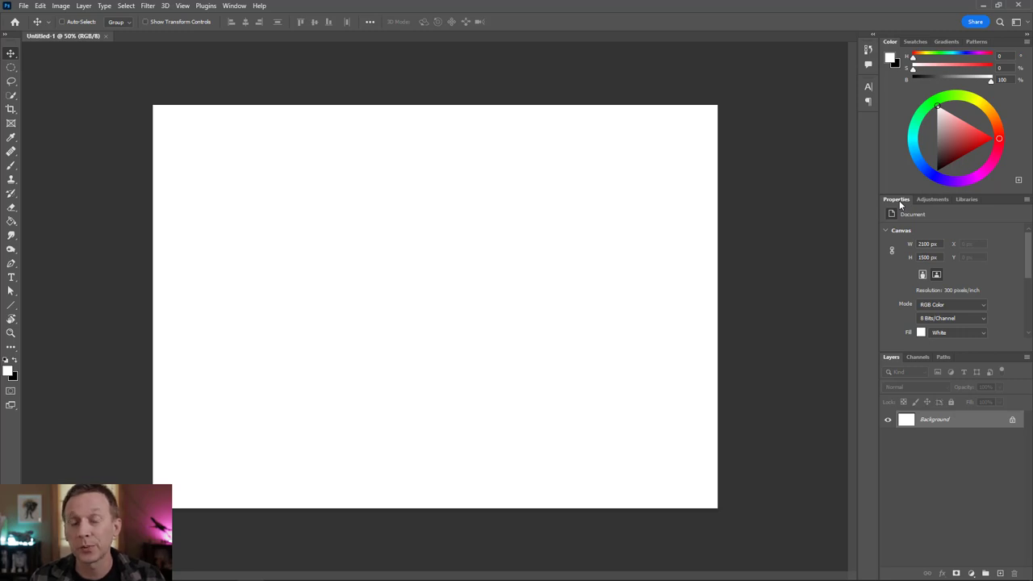
click(932, 200)
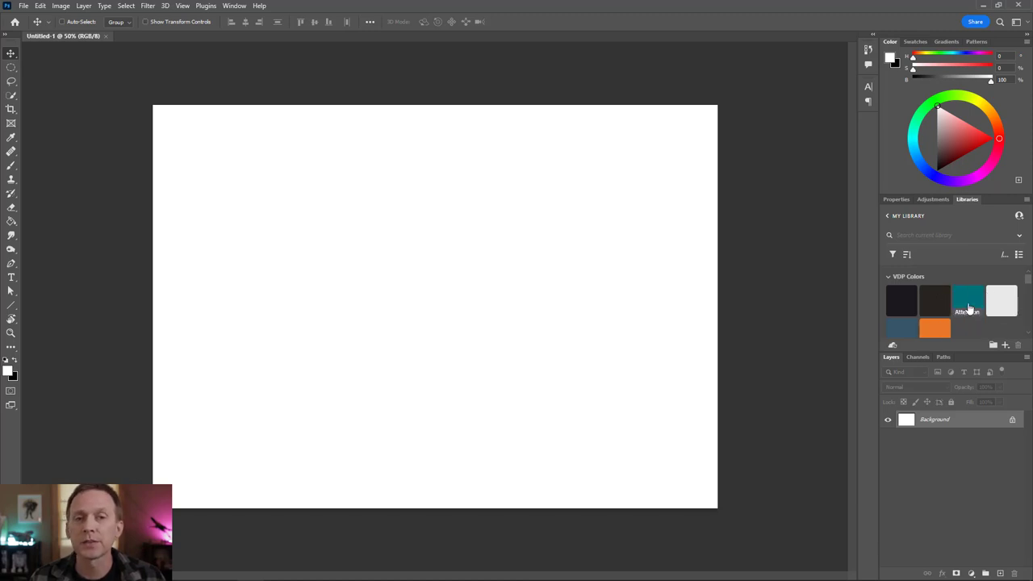
mouse_move(977, 317)
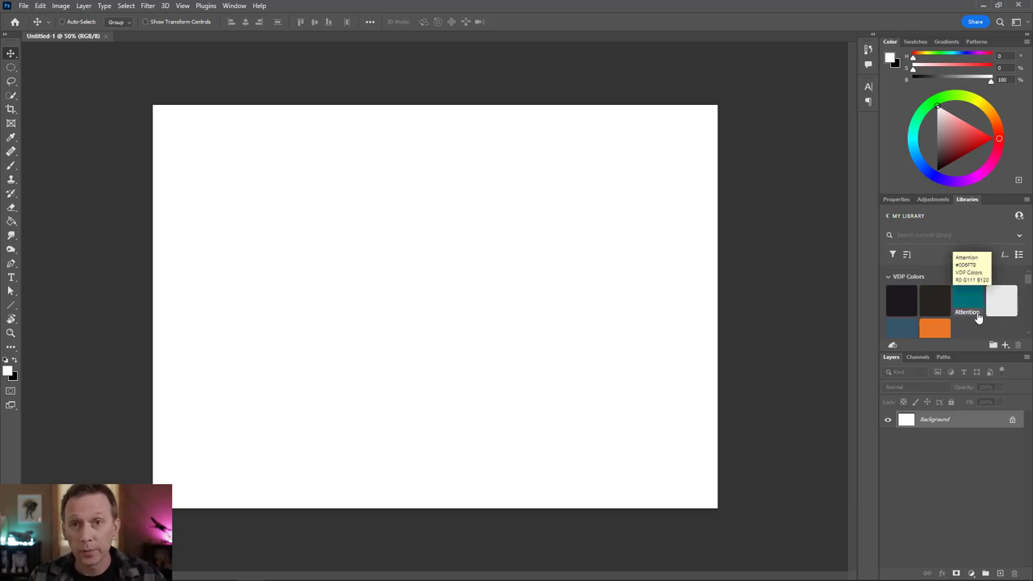
Return to Adjustments, heighten the Layers panel, and redock Adjustments beside Properties and Libraries.
click(937, 199)
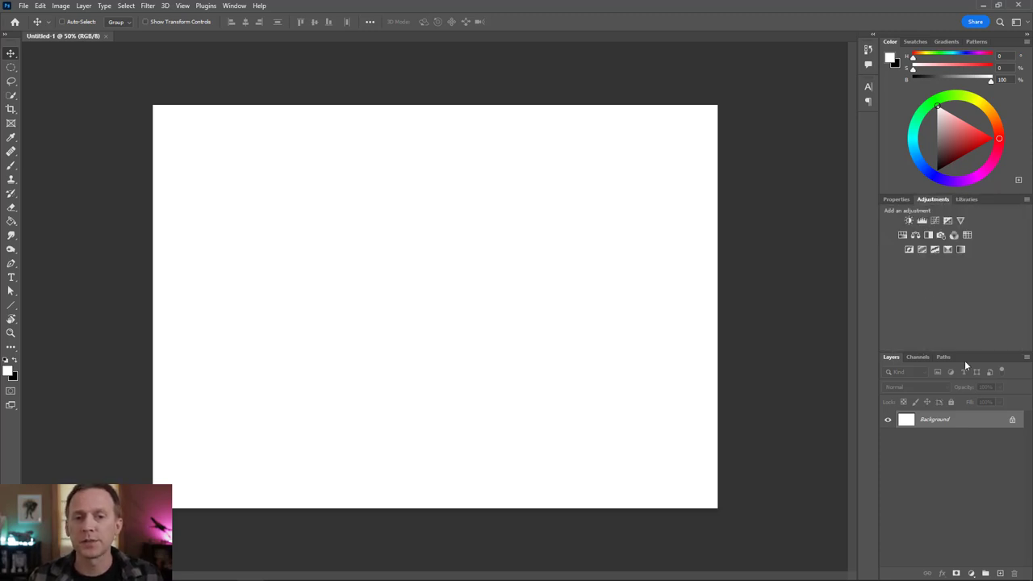
drag(971, 351, 970, 311)
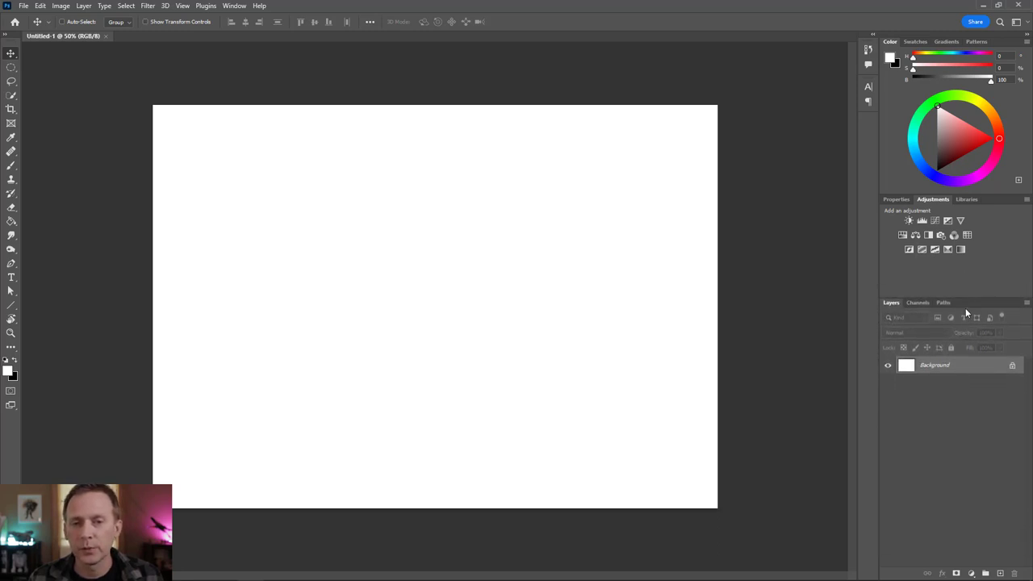
mouse_move(966, 297)
mouse_down()
mouse_move(967, 274)
mouse_move(968, 287)
mouse_up()
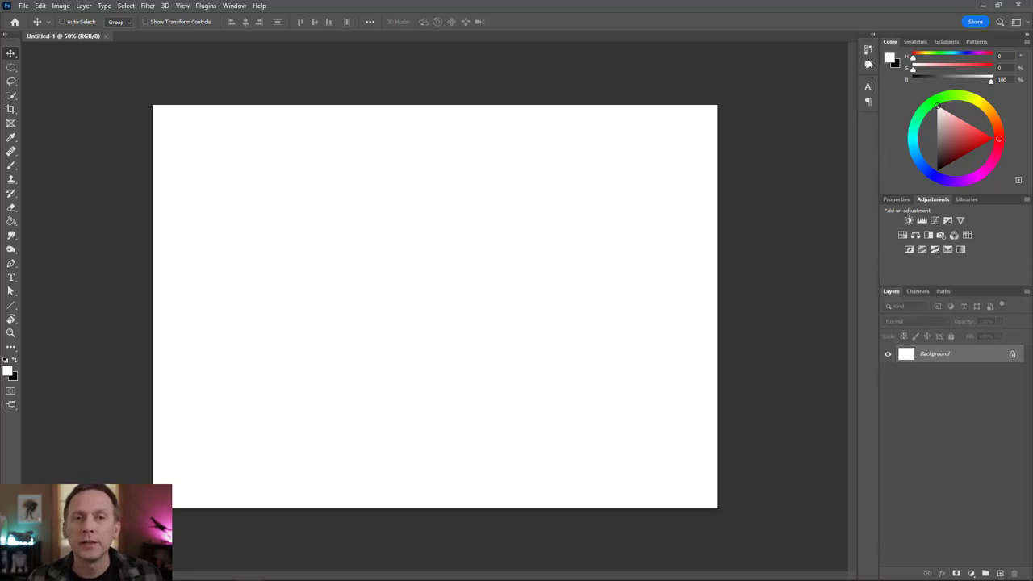
drag(930, 200, 856, 151)
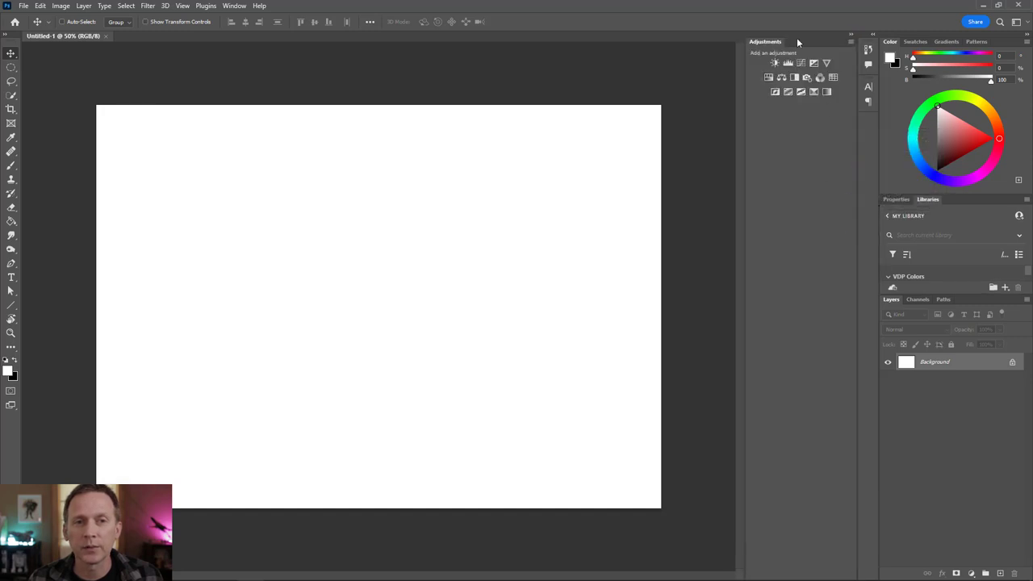
drag(767, 44, 917, 206)
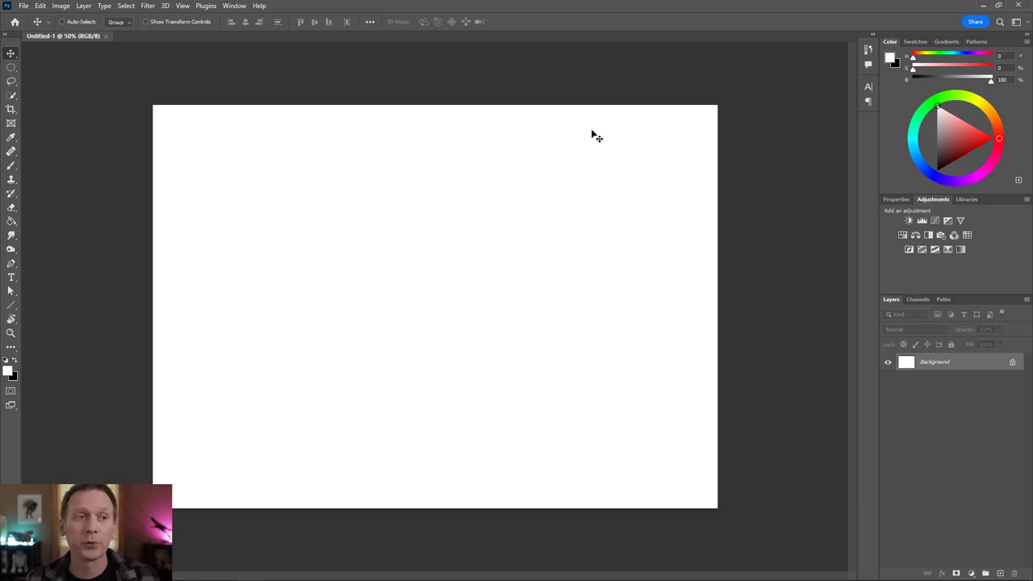
click(229, 6)
mouse_move(239, 28)
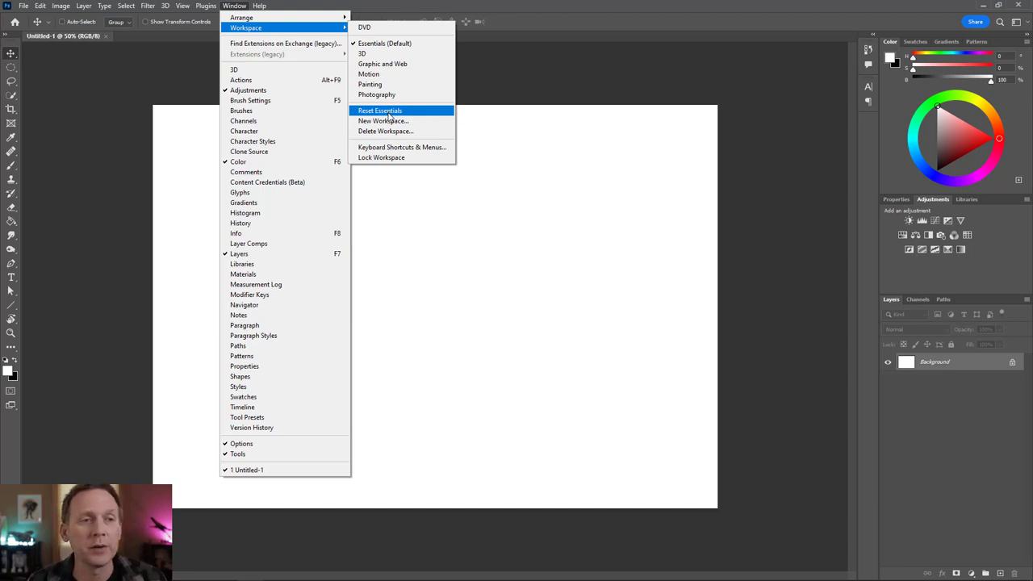
click(387, 43)
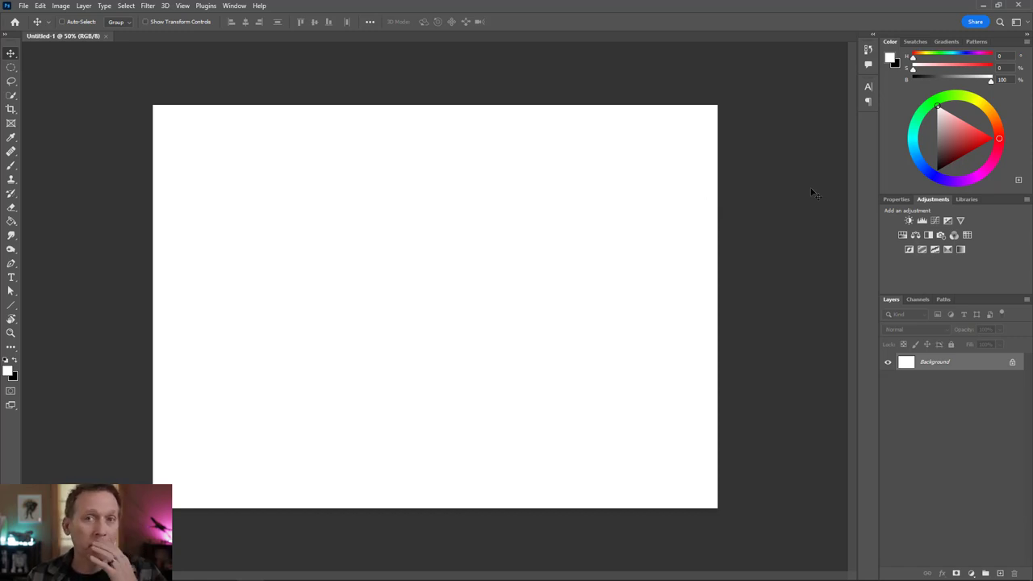
Open the General page of Edit > Preferences.
click(40, 5)
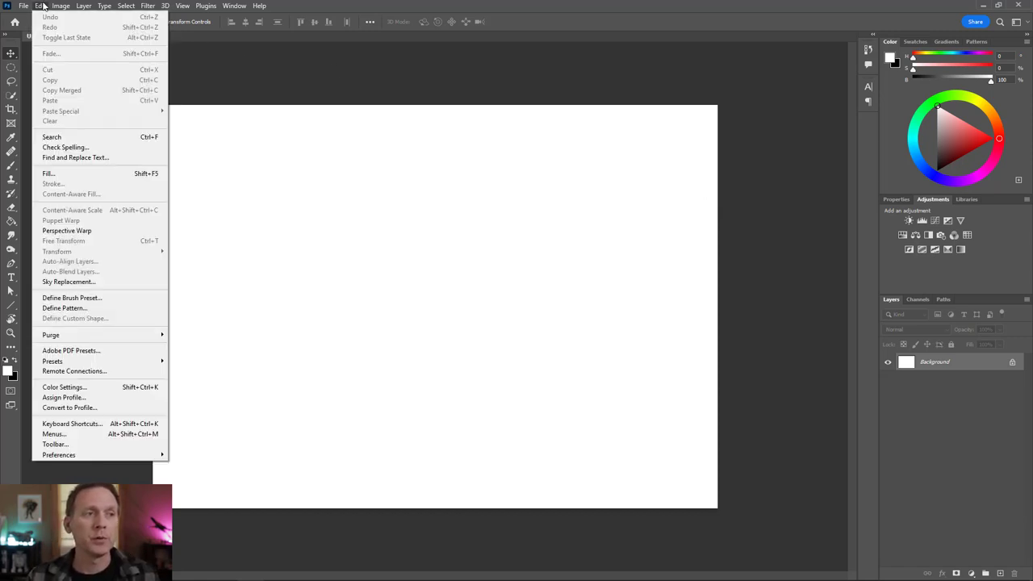
mouse_move(70, 457)
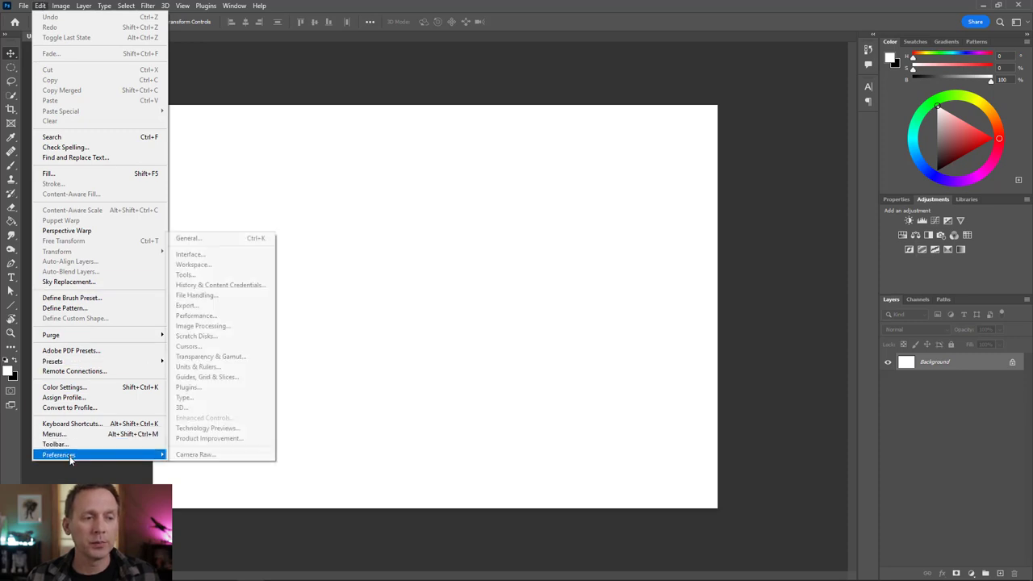
click(199, 239)
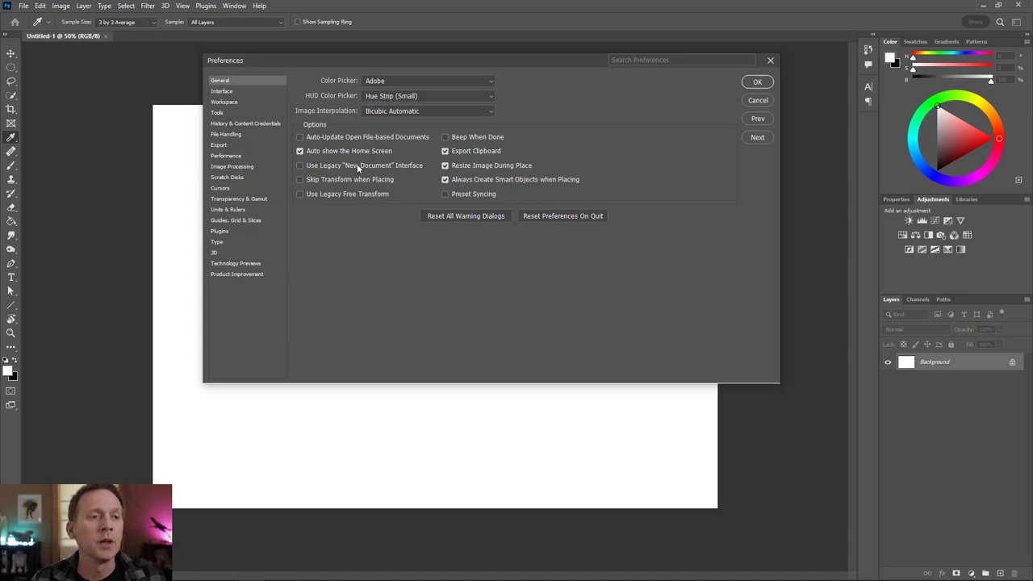
Review the Tools preferences, including Zoom with Scroll Wheel, and confirm with OK.
click(220, 114)
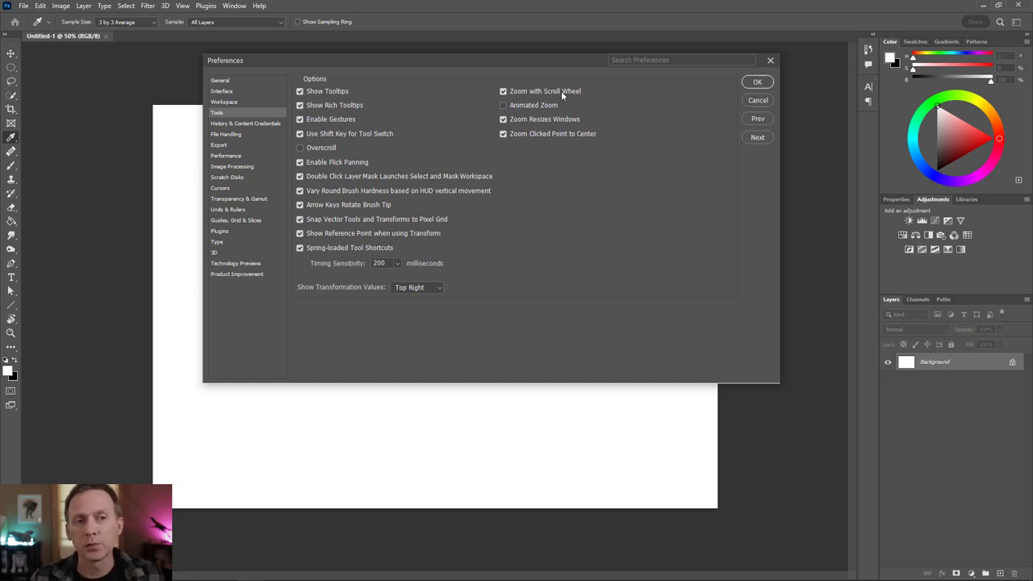
mouse_move(561, 91)
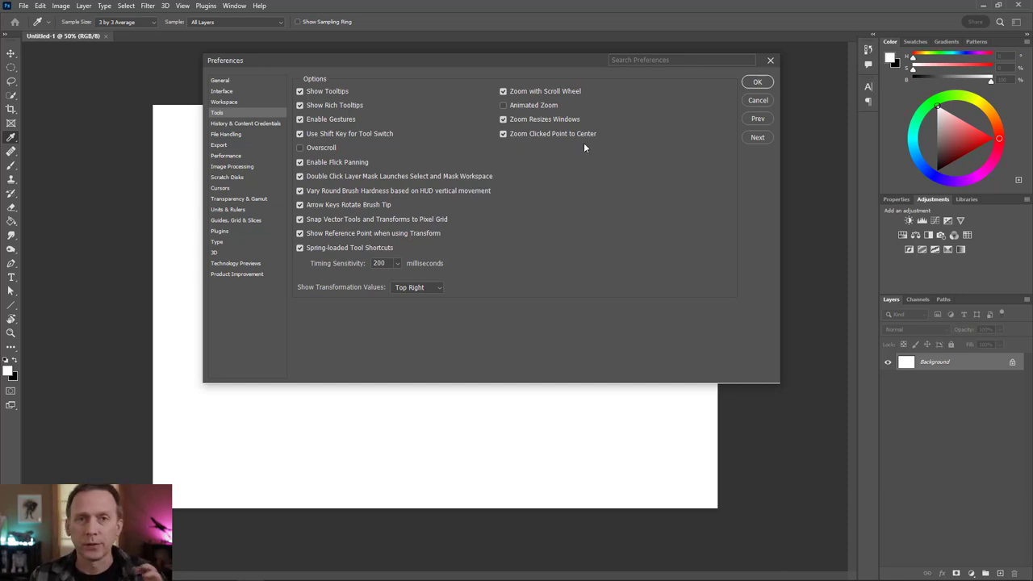
click(757, 83)
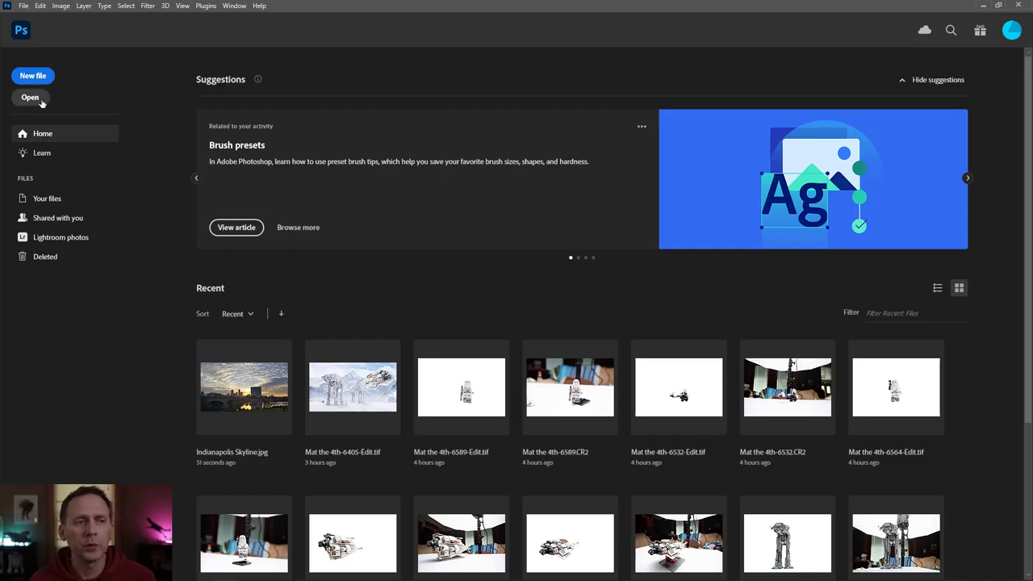
Open Indianapolis Skyline.jpg from Desktop > PL- PS 101 Sample Files.
click(34, 100)
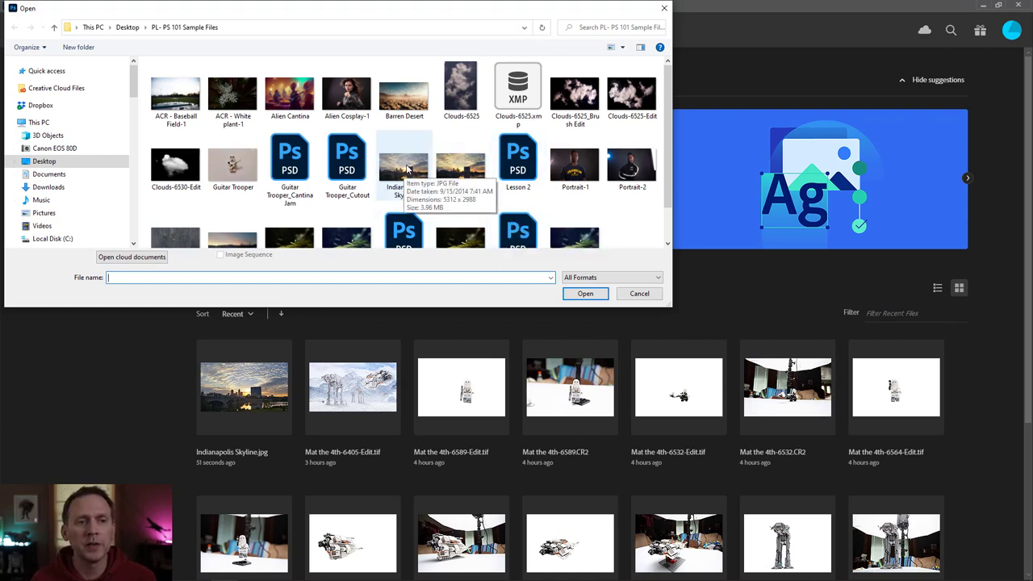
double_click(403, 169)
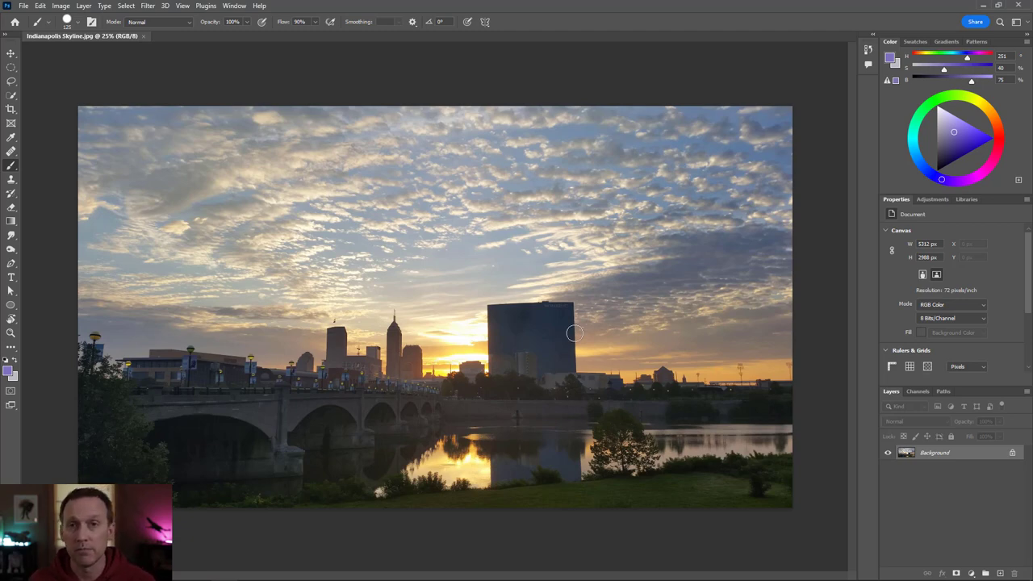
Try Auto Tone and Auto Contrast on the photo, undoing each, then apply Auto Color.
click(64, 9)
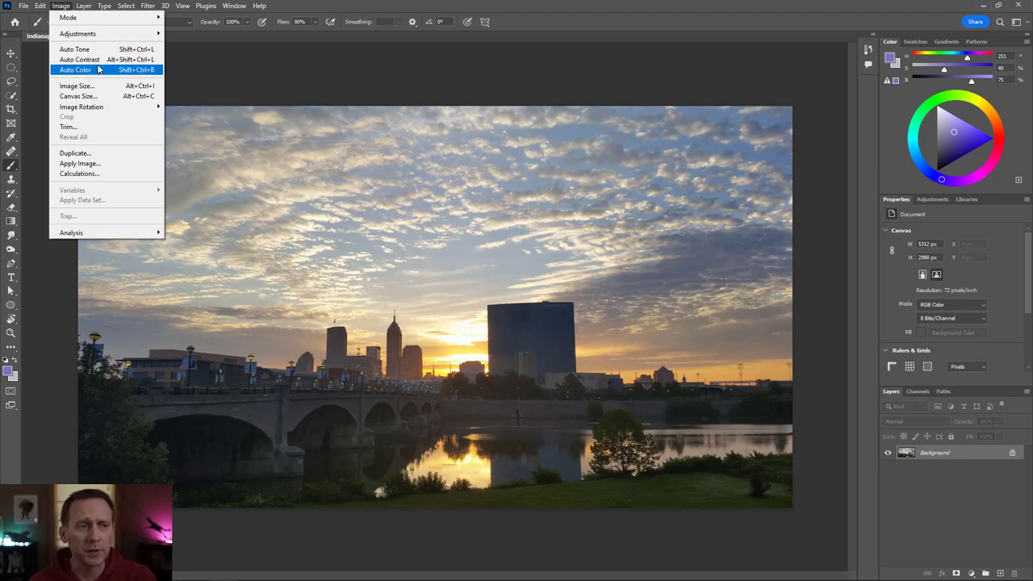
click(92, 51)
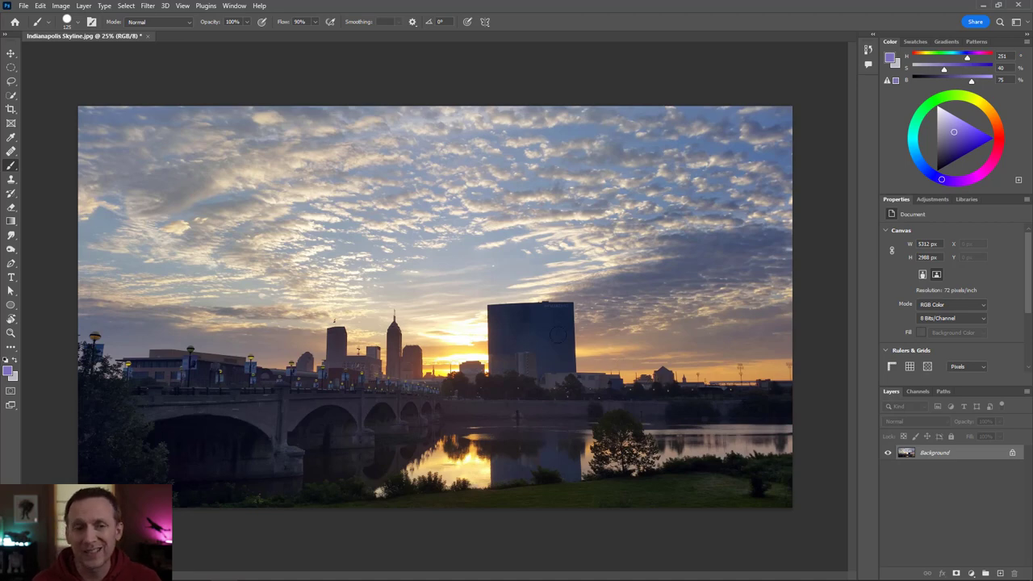
key(ctrl+z)
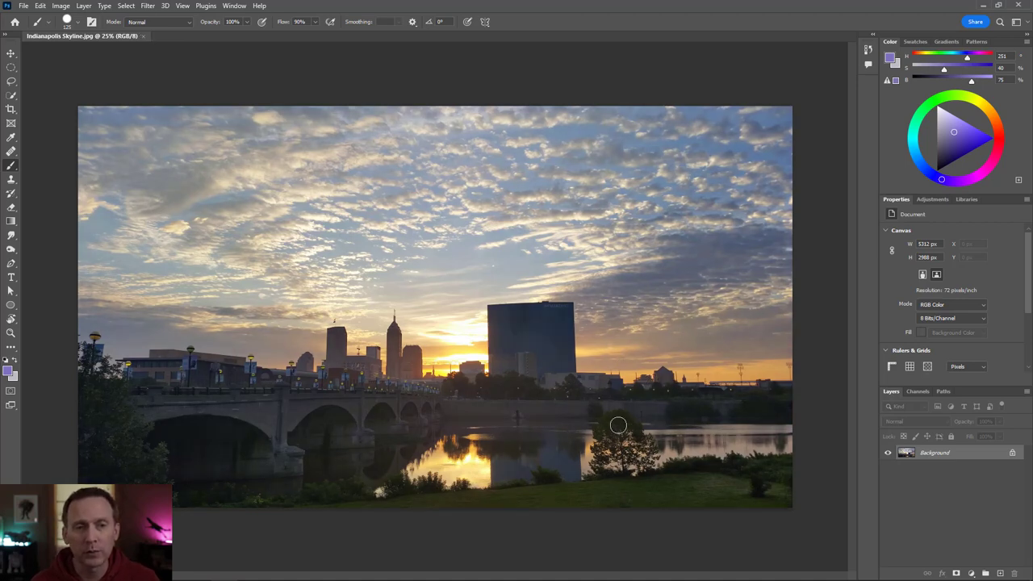
click(61, 5)
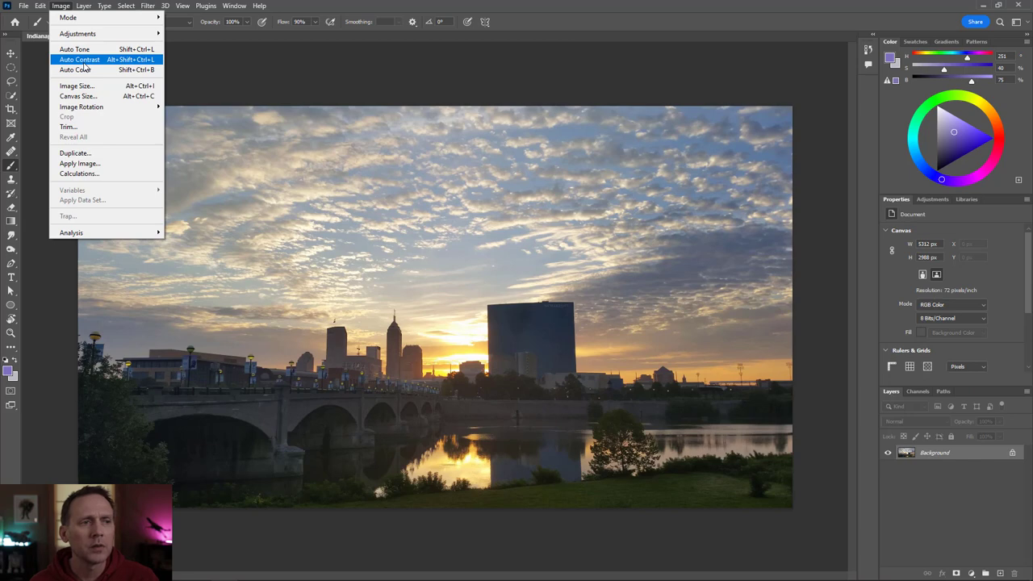
click(83, 60)
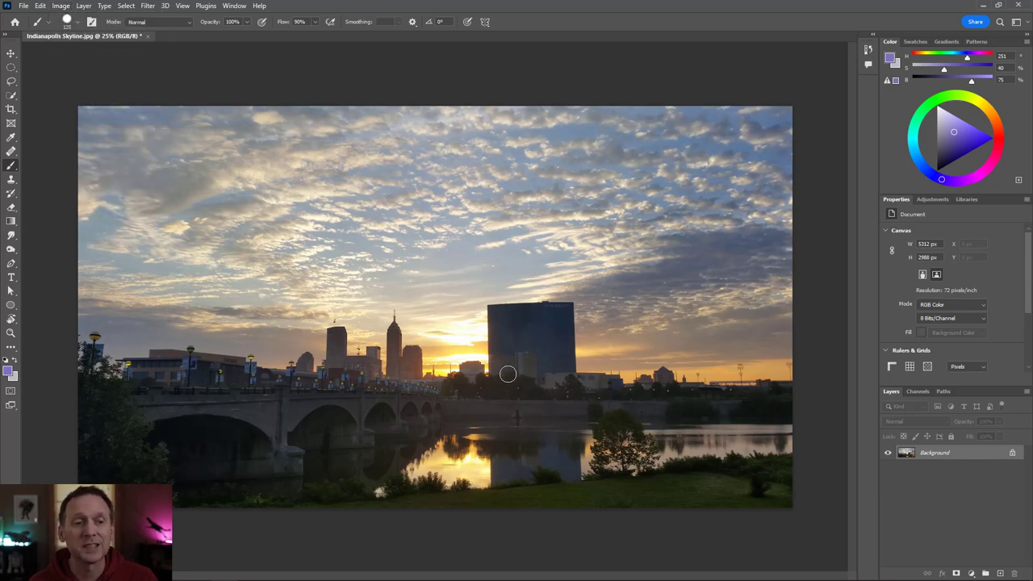
key(ctrl+z)
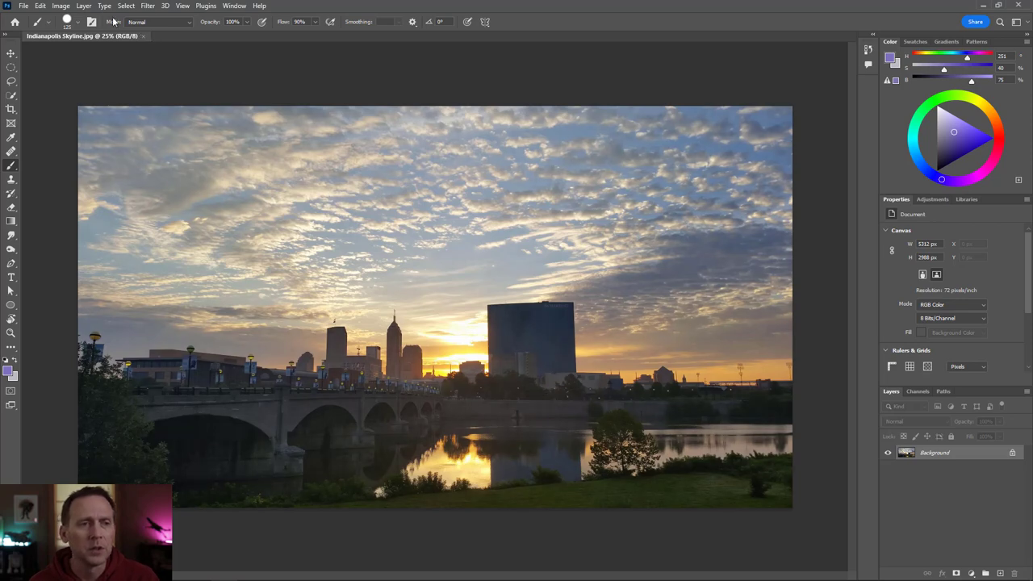
click(61, 6)
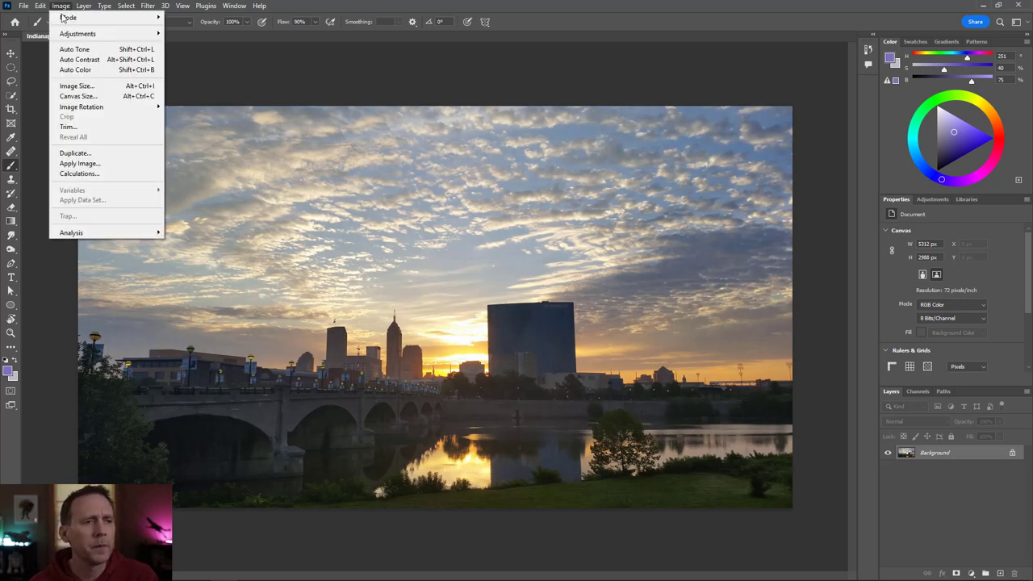
click(71, 71)
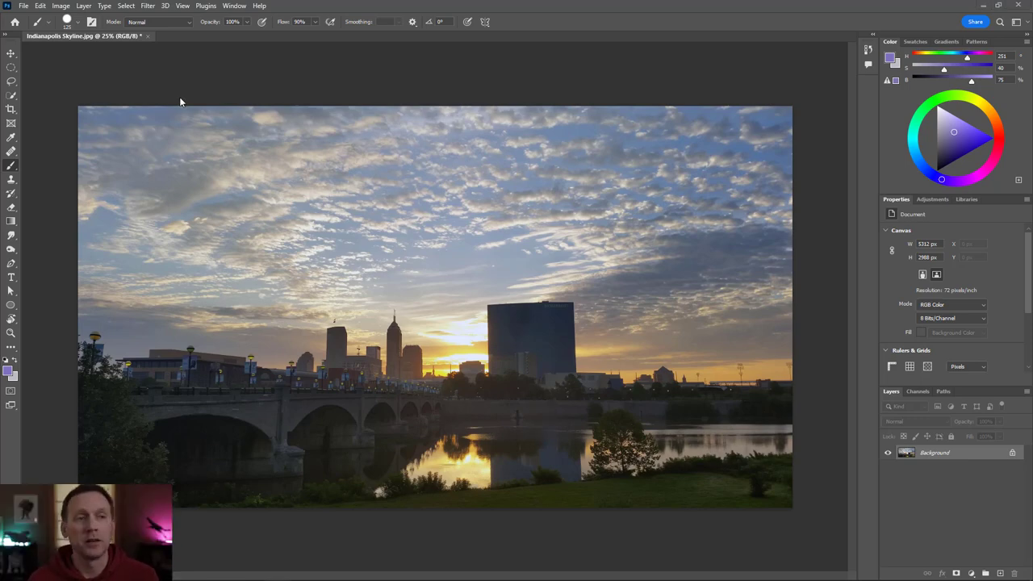
Open Image > Adjustments > Hue/Saturation with Hue, Saturation and Lightness at 0.
click(62, 5)
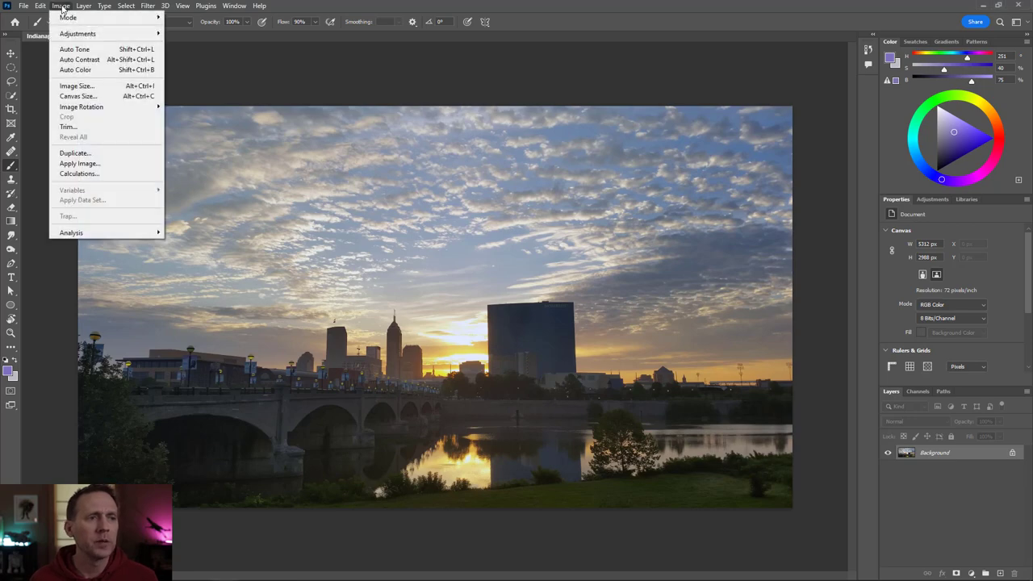
mouse_move(78, 34)
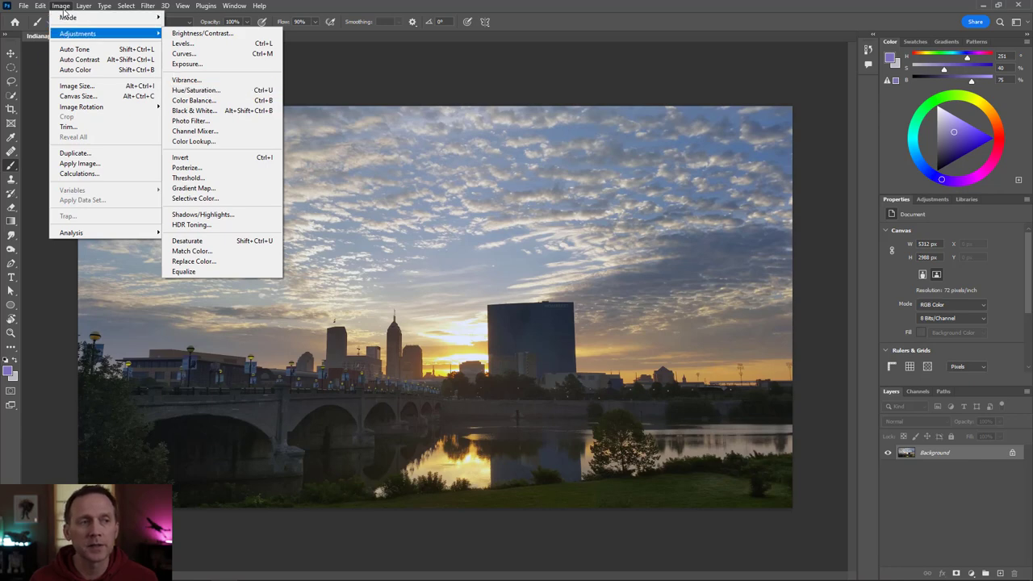
mouse_move(128, 39)
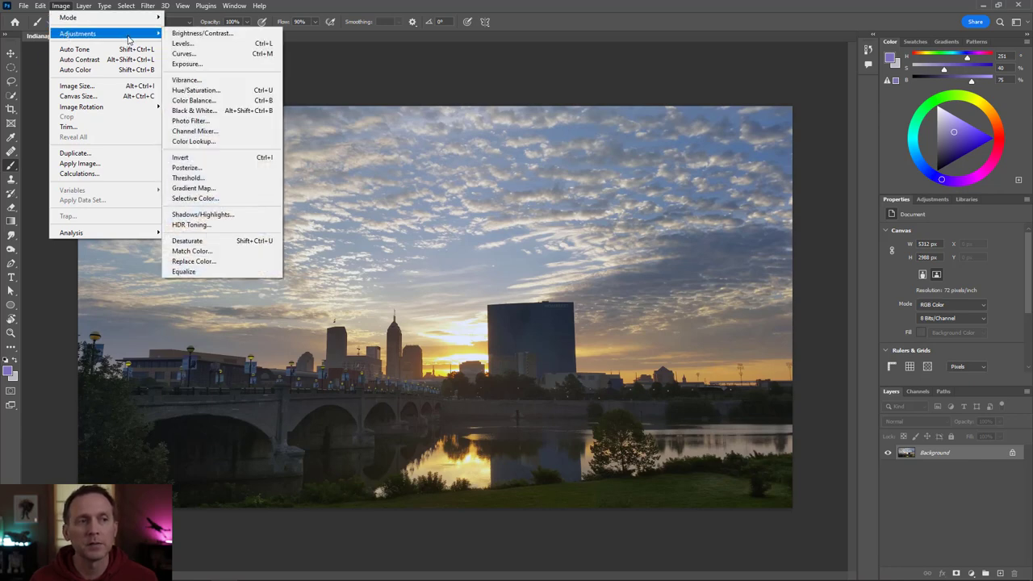
click(197, 91)
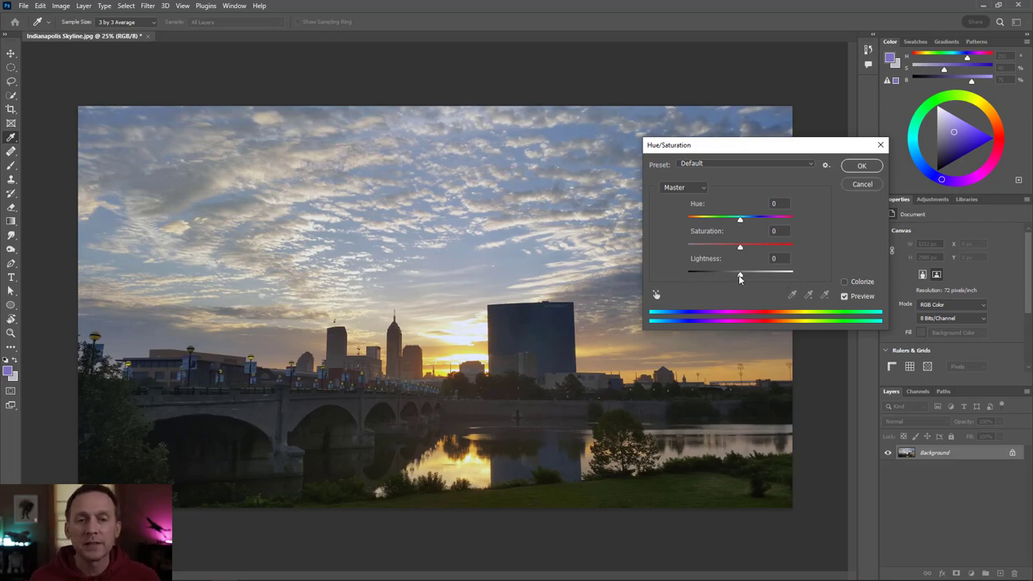
Try the Hue/Saturation sliders, then Colorize and tint green: Hue +103, Saturation +37, Lightness +4.
drag(741, 277, 808, 259)
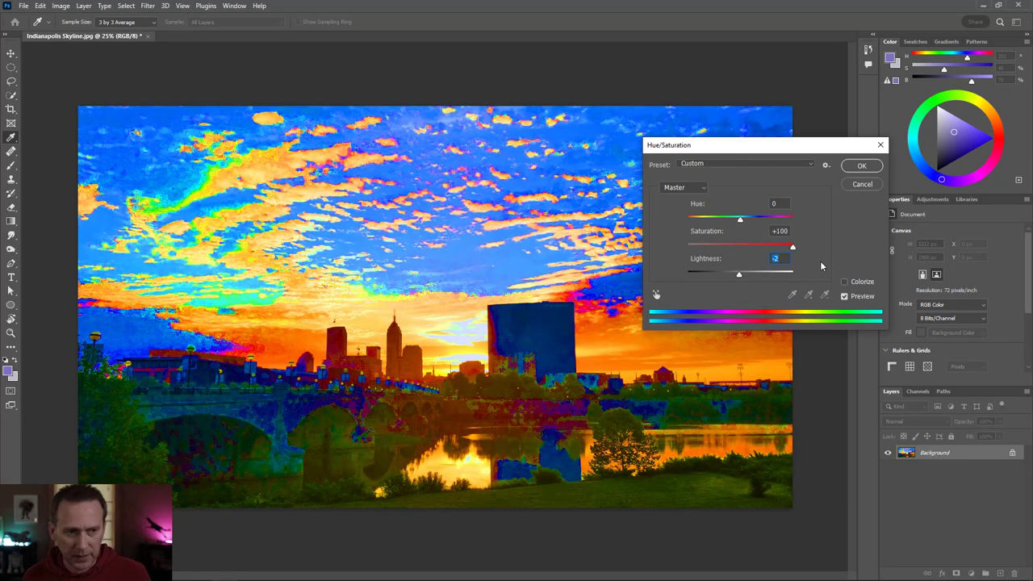
drag(793, 247, 742, 250)
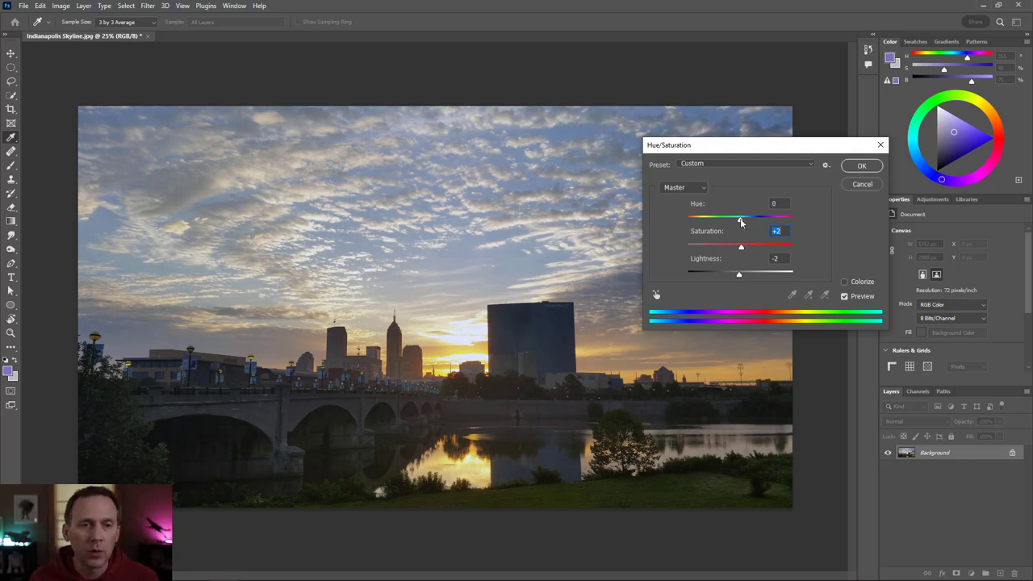
mouse_move(741, 222)
mouse_down()
mouse_move(796, 223)
mouse_move(683, 206)
mouse_move(740, 207)
mouse_up()
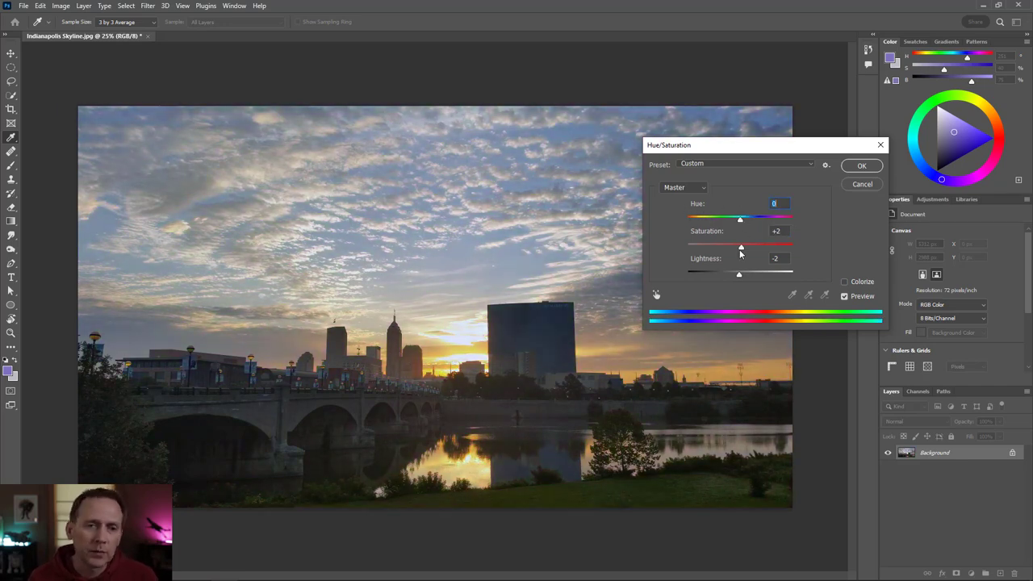
drag(740, 250, 734, 276)
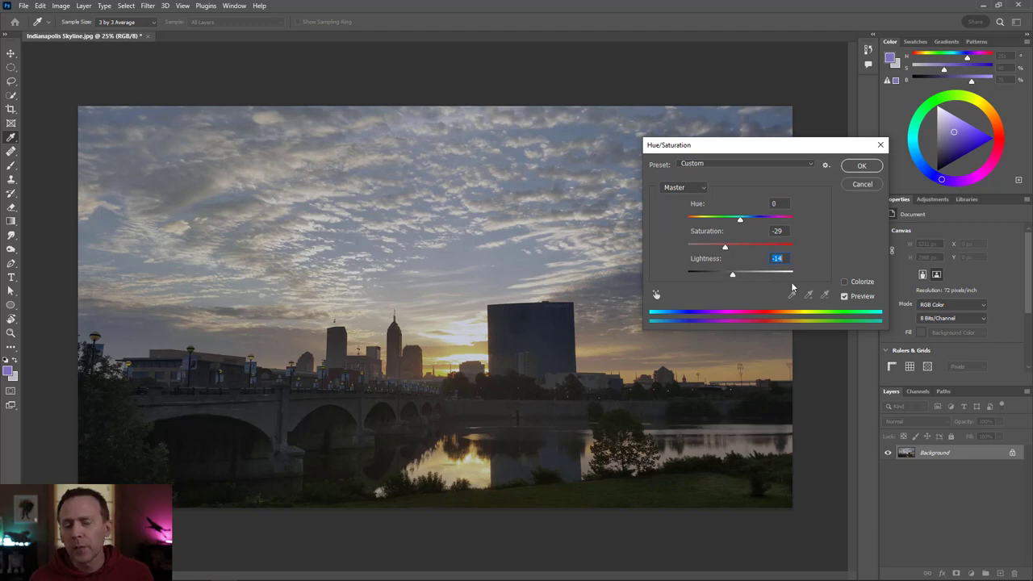
click(845, 283)
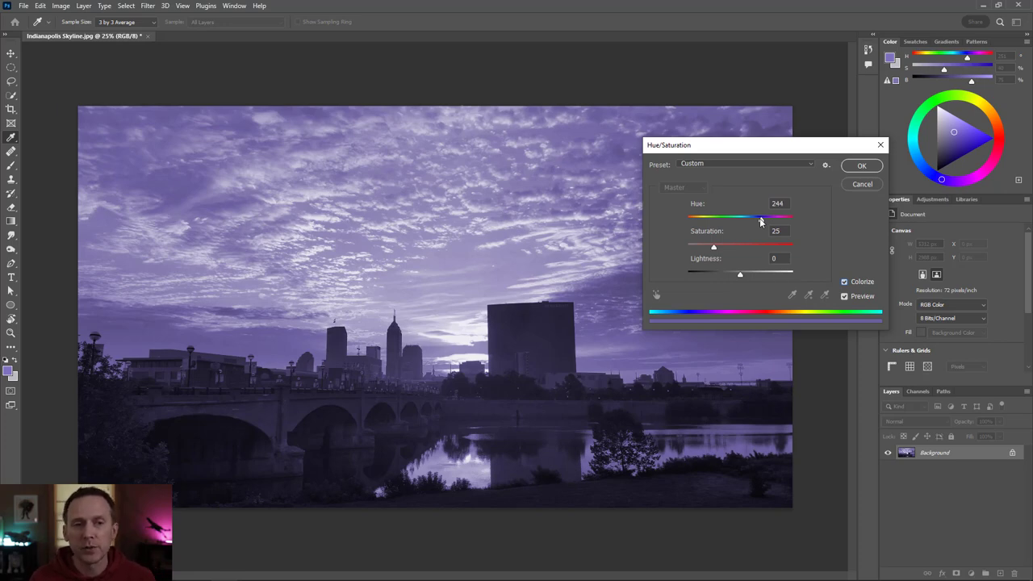
drag(760, 218, 742, 276)
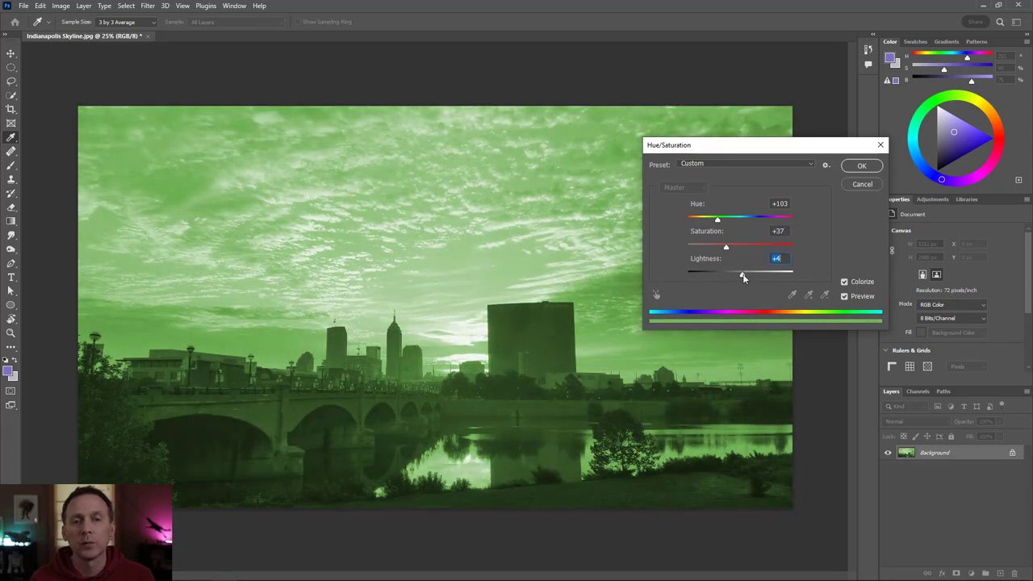
Turn off Colorize and set Master Hue +8, Saturation +2, Lightness -3.
click(845, 282)
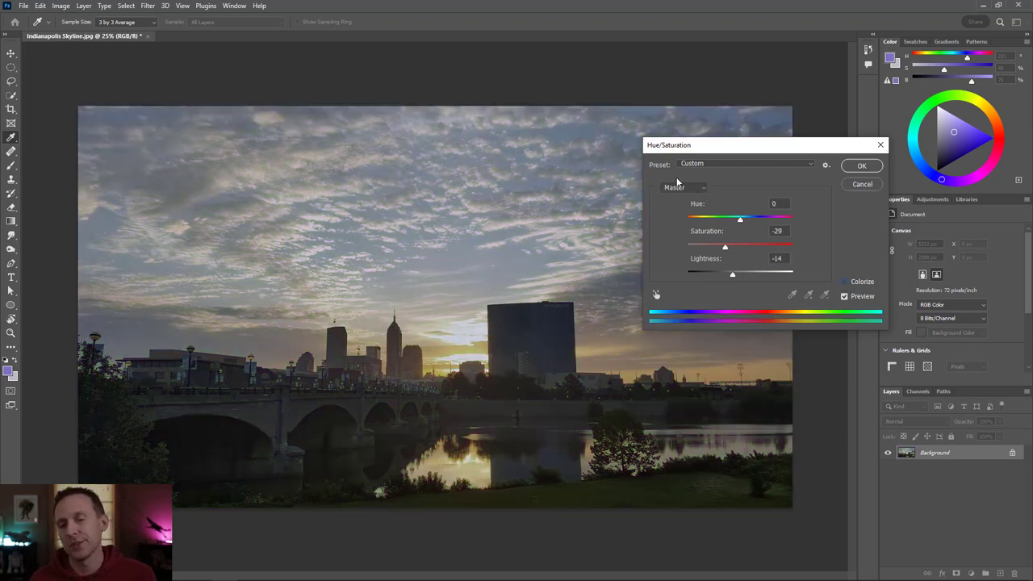
drag(727, 251, 745, 219)
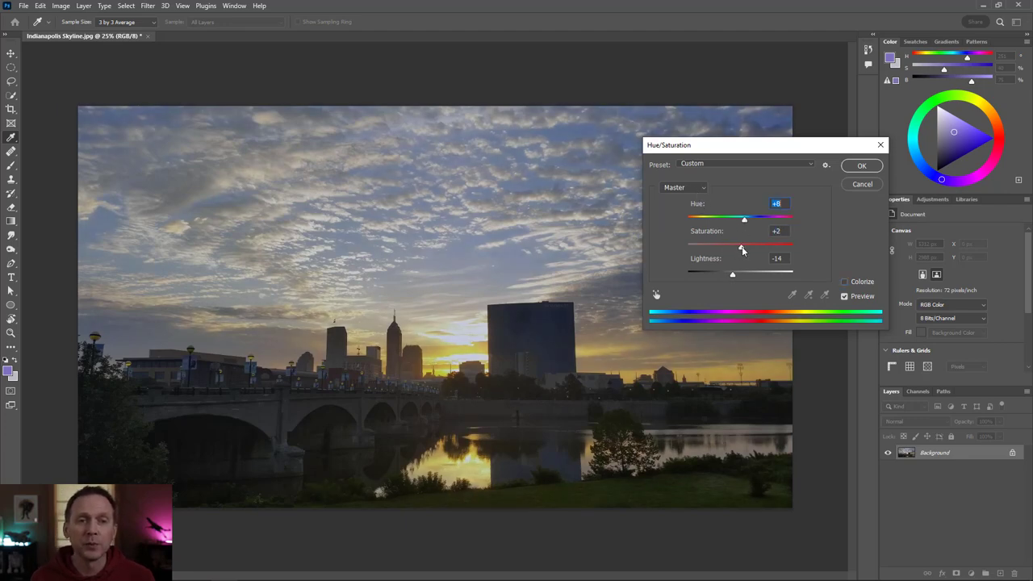
drag(733, 274, 739, 273)
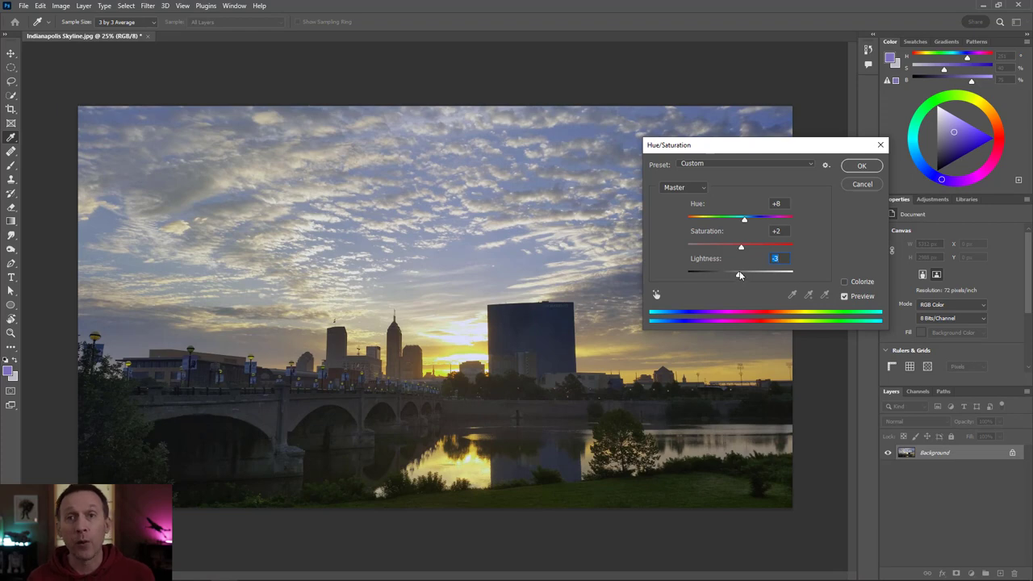
click(694, 188)
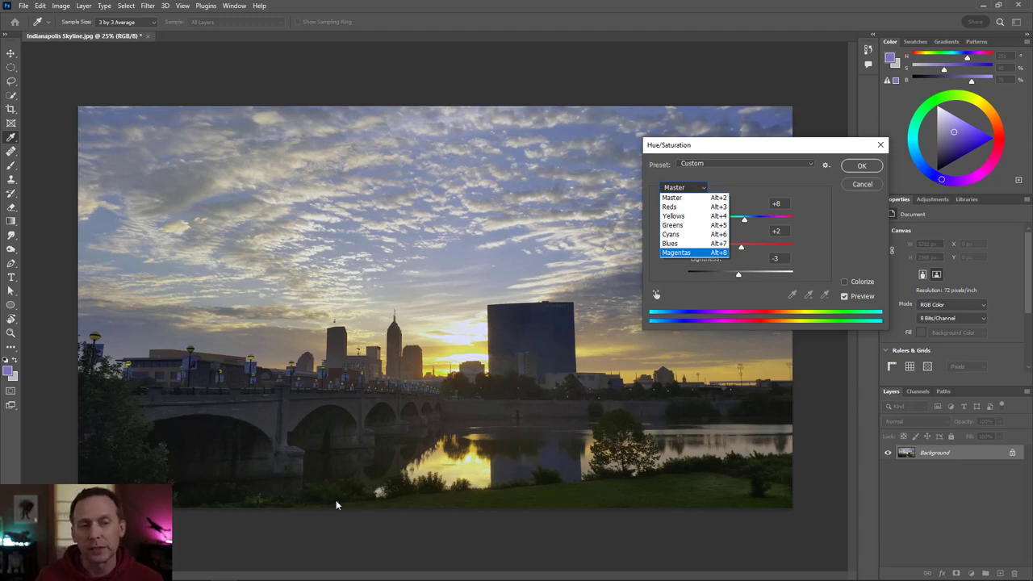
Test desaturating the Greens range, then return Greens saturation to 0.
click(681, 225)
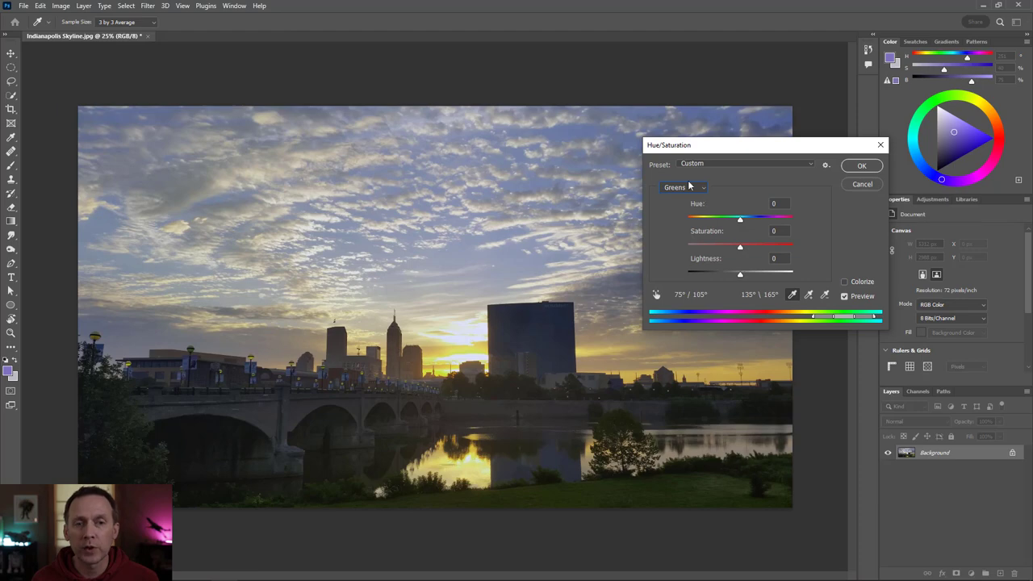
drag(743, 248, 659, 258)
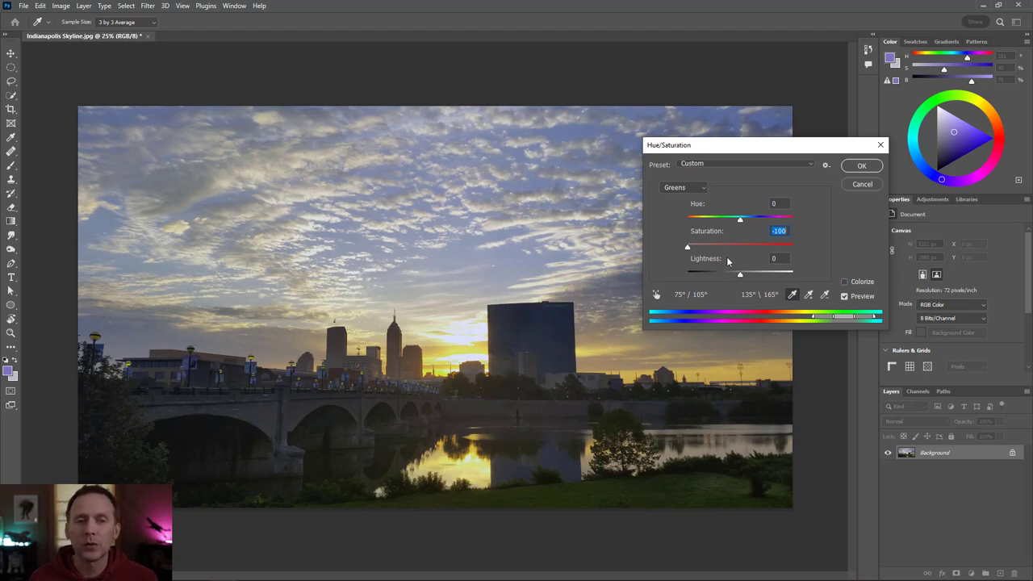
drag(692, 241, 740, 252)
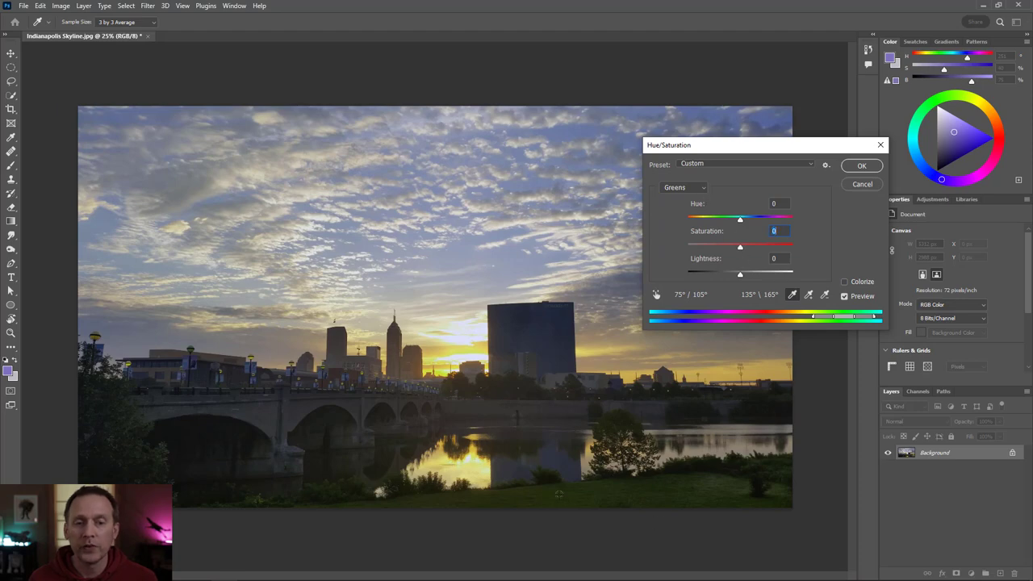
Switch to the Yellows range and lower its saturation to -36.
click(705, 190)
click(685, 187)
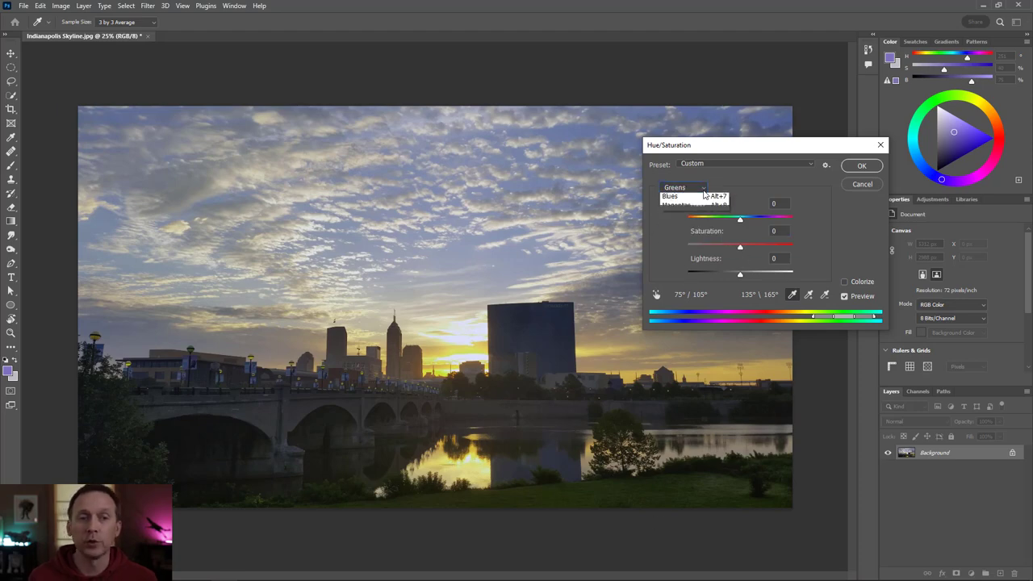
click(684, 188)
click(686, 217)
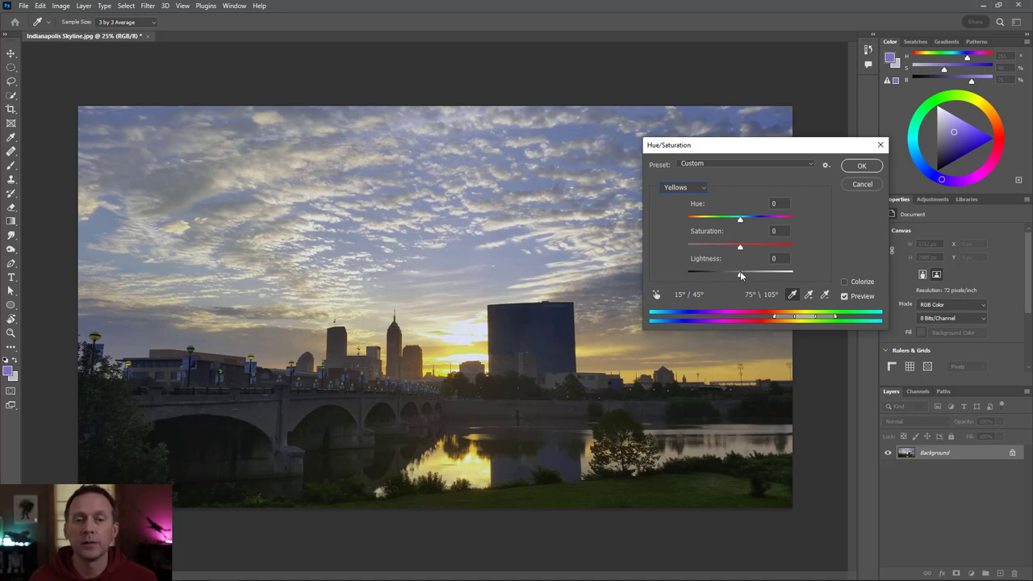
drag(740, 248, 676, 251)
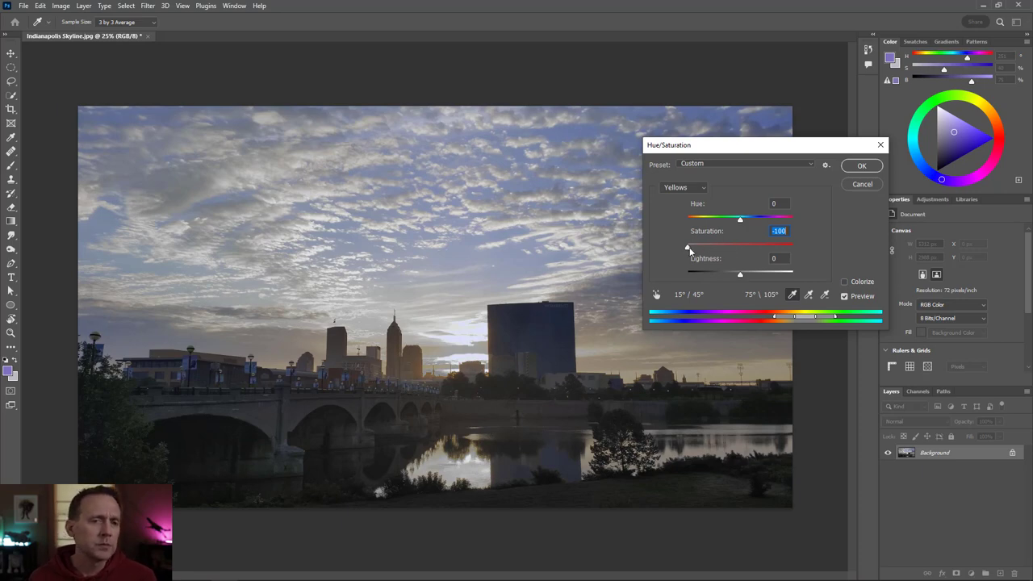
drag(690, 251, 733, 252)
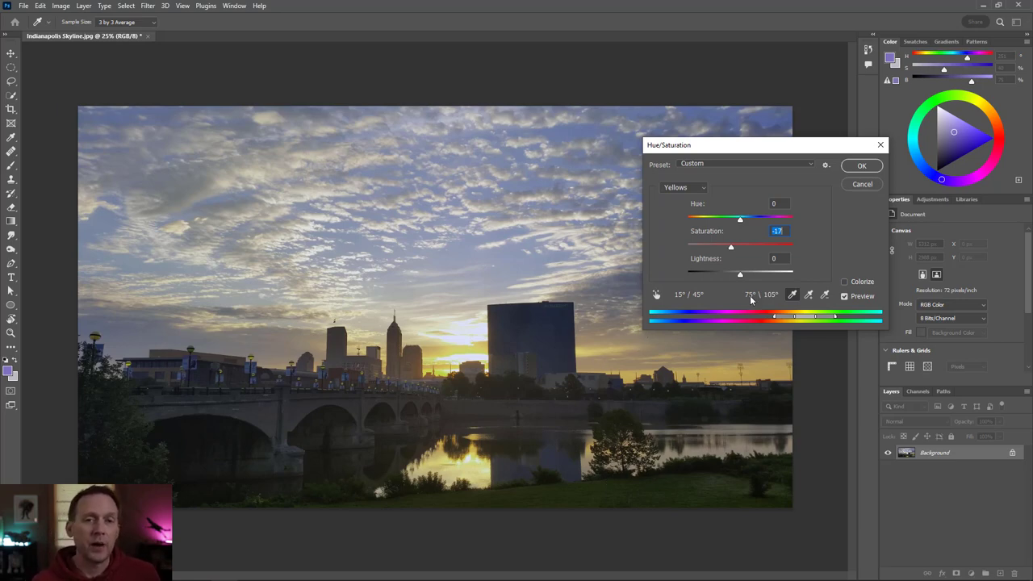
drag(732, 247, 722, 250)
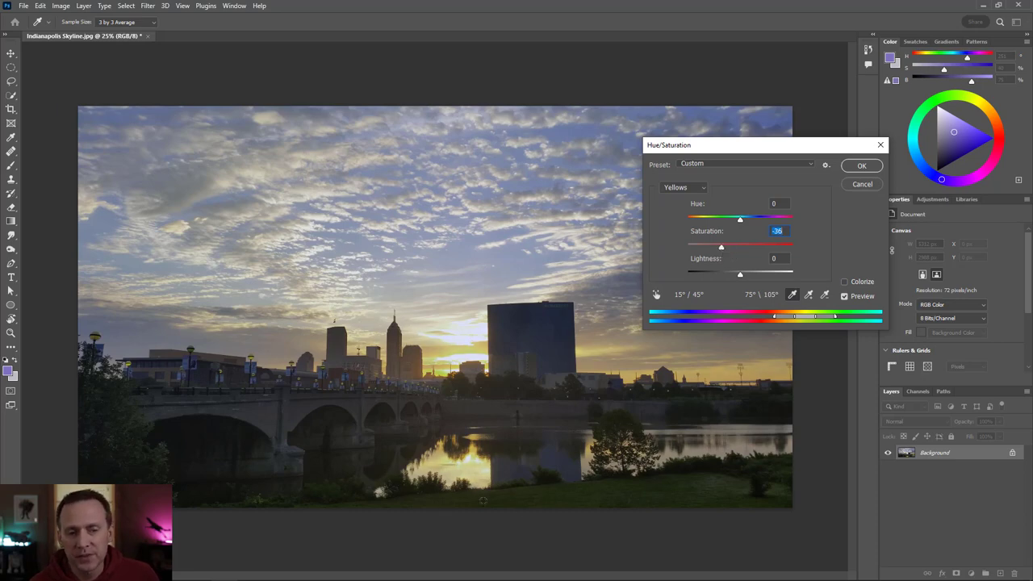
Apply the muted yellows and reopen Hue/Saturation from Image > Adjustments.
click(862, 167)
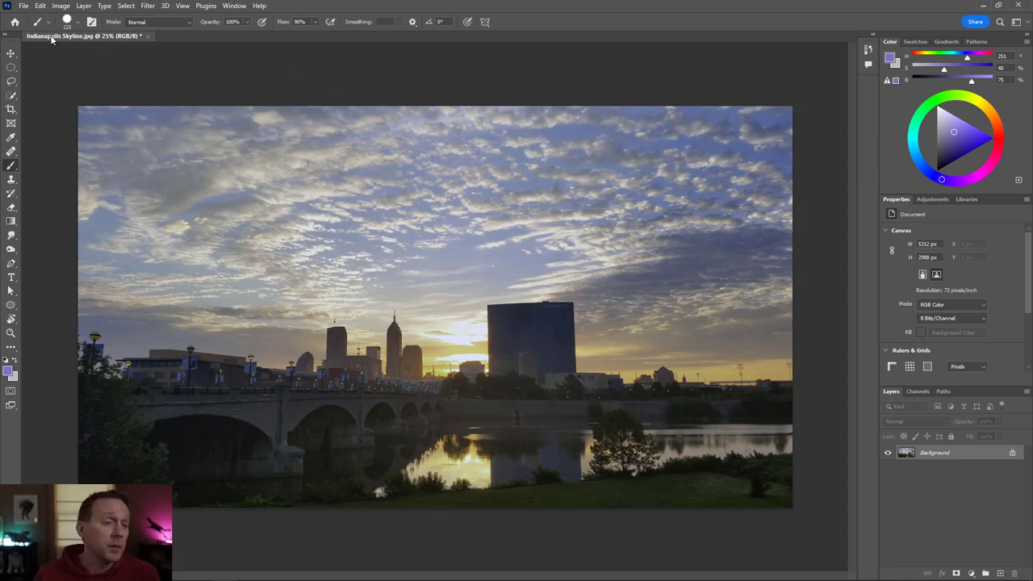
click(59, 6)
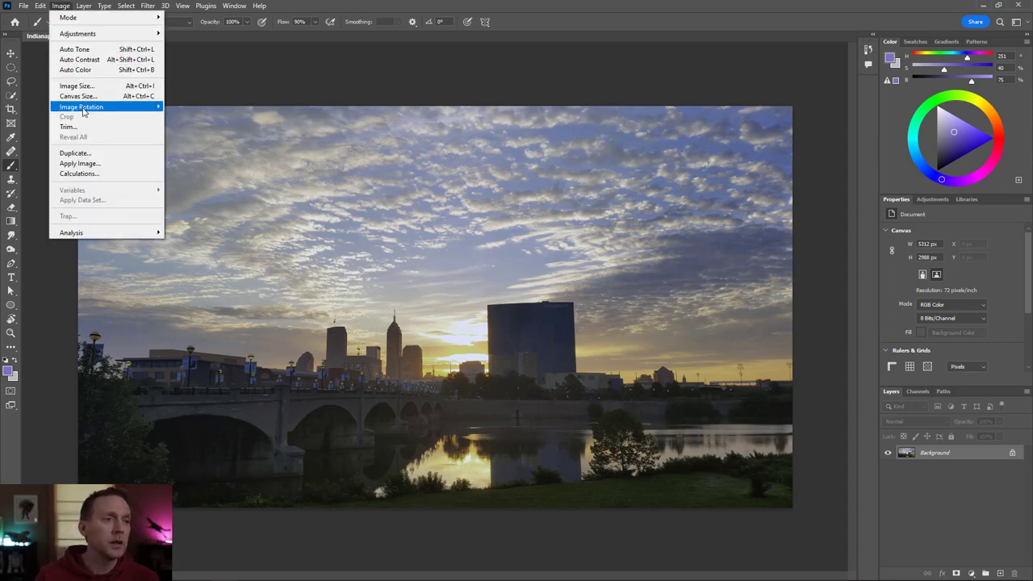
mouse_move(84, 111)
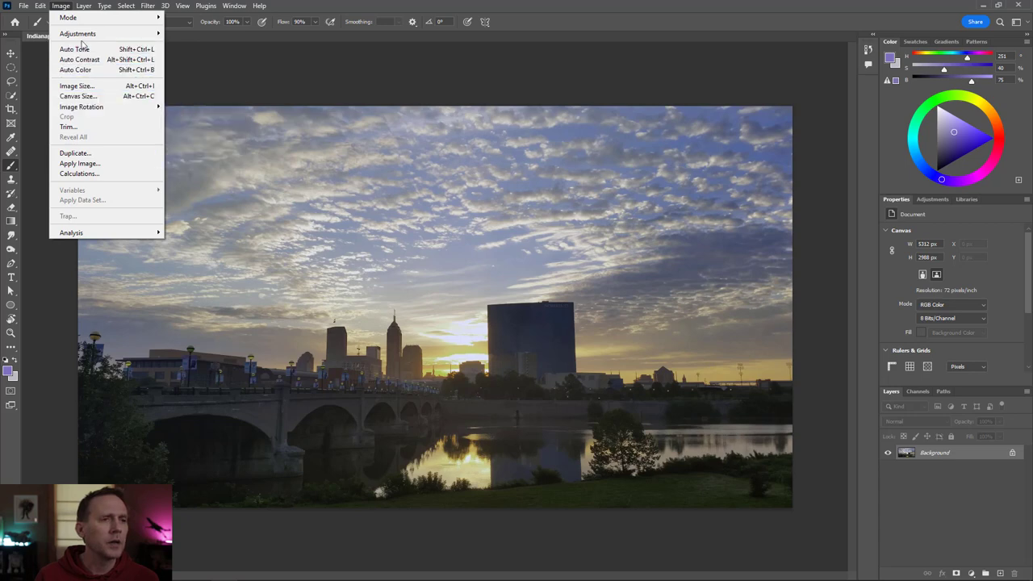
mouse_move(84, 36)
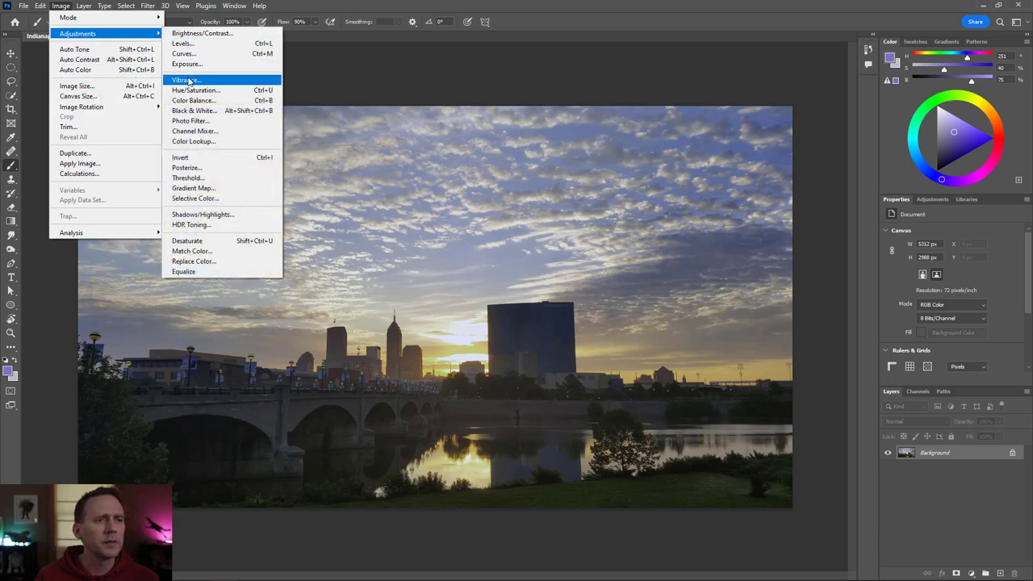
click(190, 90)
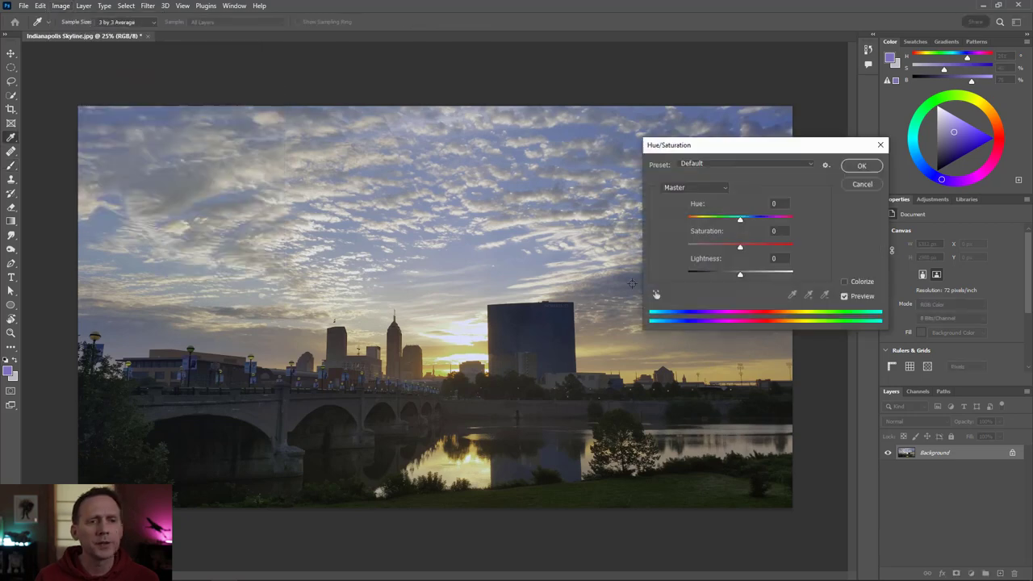
Set the Blues range to Hue -2, Saturation +53, Lightness +1.
click(726, 190)
click(704, 244)
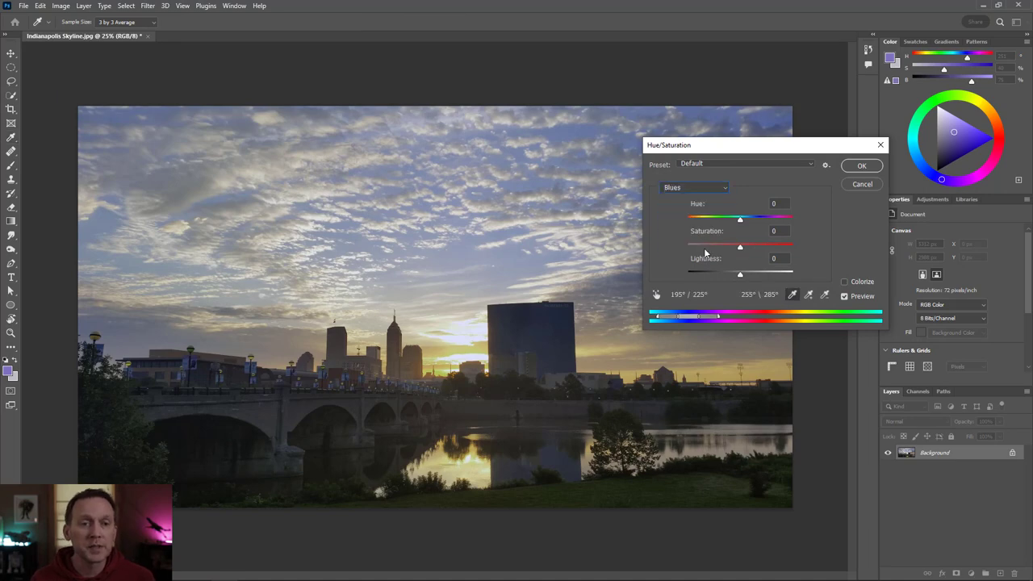
drag(747, 247, 739, 225)
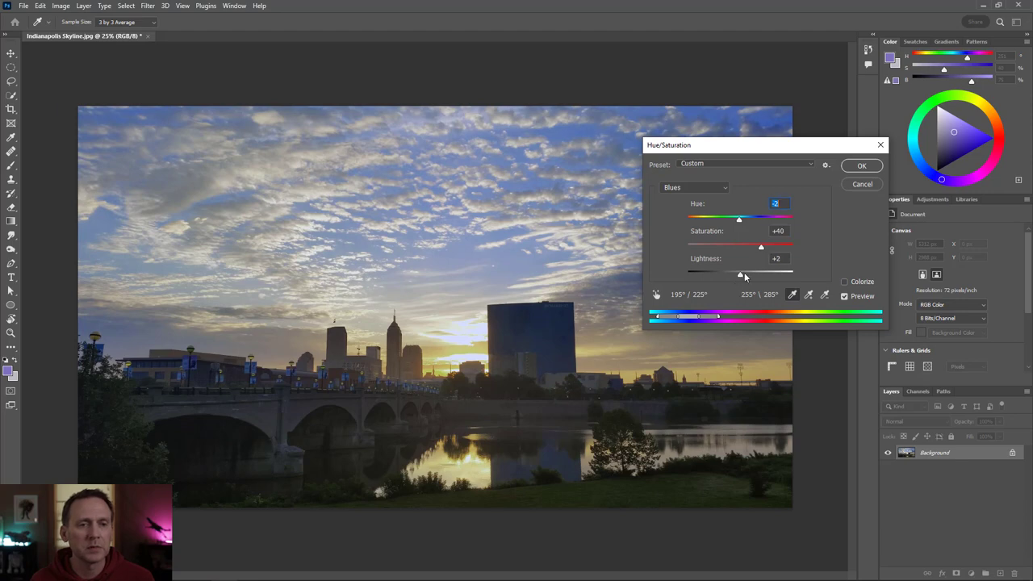
mouse_move(744, 272)
mouse_down()
mouse_move(755, 272)
mouse_move(713, 274)
mouse_move(773, 271)
mouse_move(725, 267)
mouse_move(738, 263)
mouse_move(742, 276)
mouse_up()
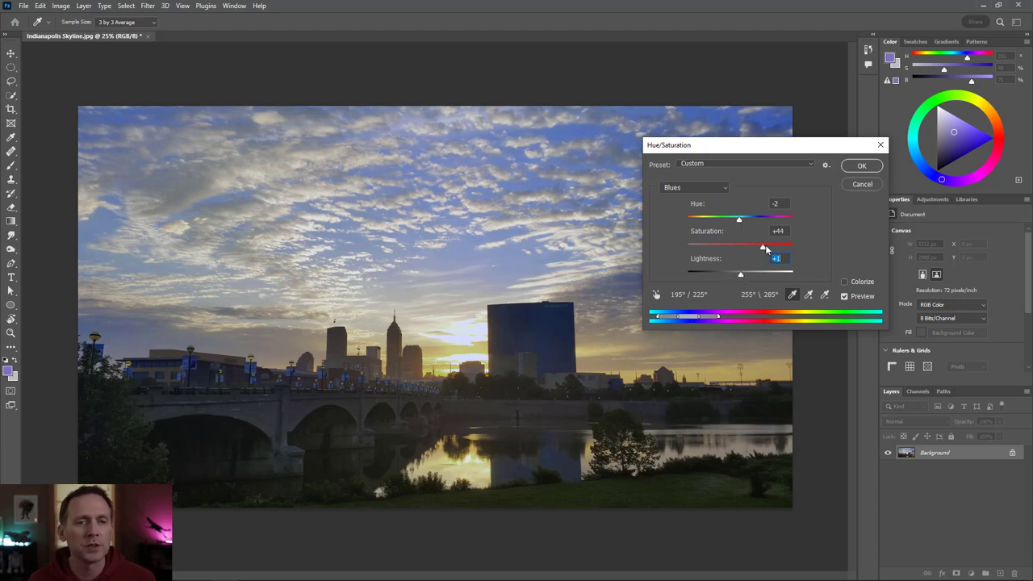
mouse_move(765, 246)
mouse_down()
mouse_move(778, 246)
mouse_move(769, 248)
mouse_up()
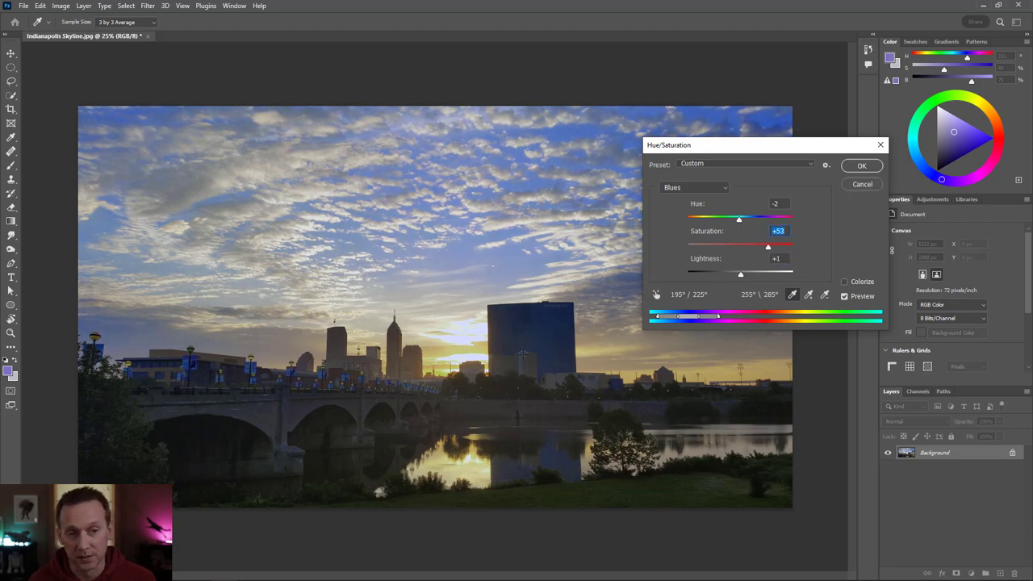
Apply the richer blue sky adjustment and start File > Save As.
click(860, 166)
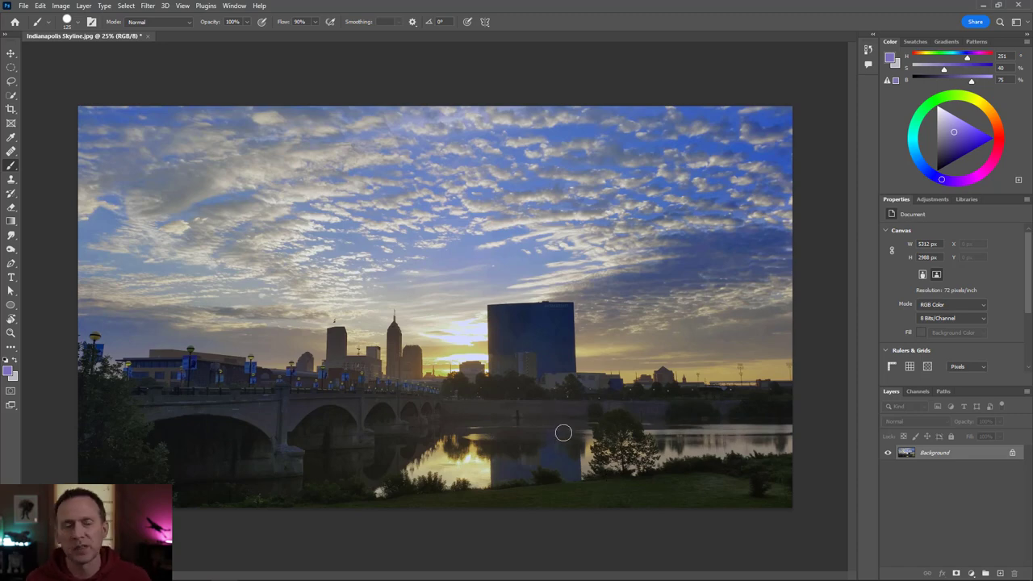
click(25, 6)
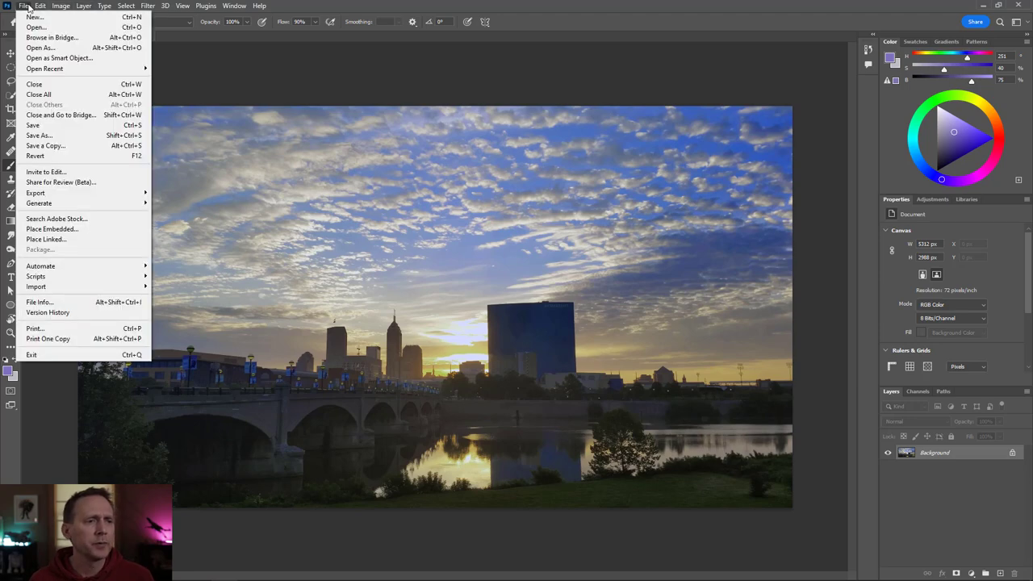
click(39, 136)
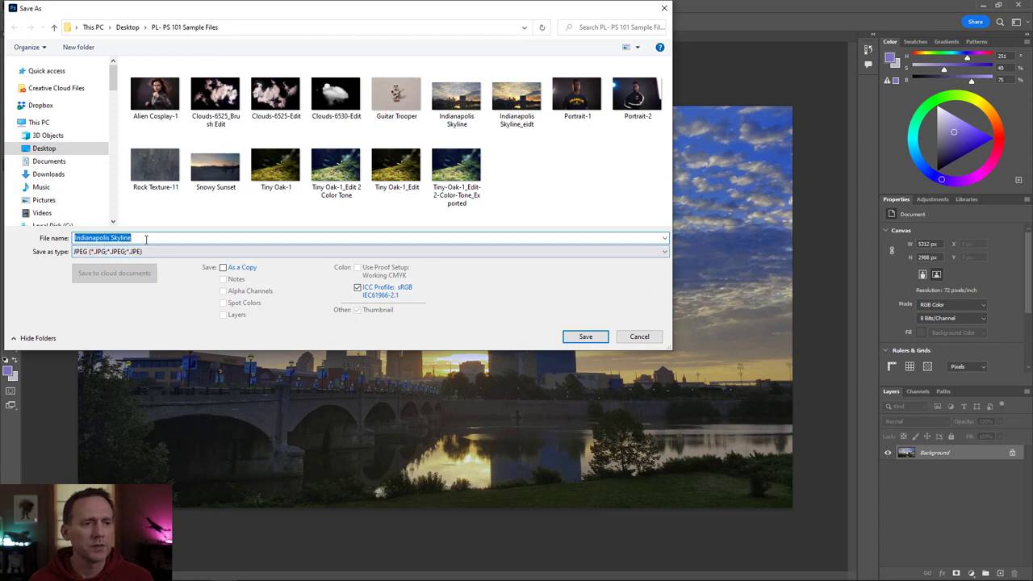
Save the copy as Indianapolis Skyline_Edit 1.jpg, accepting JPEG quality 10.
click(147, 238)
text(_E)
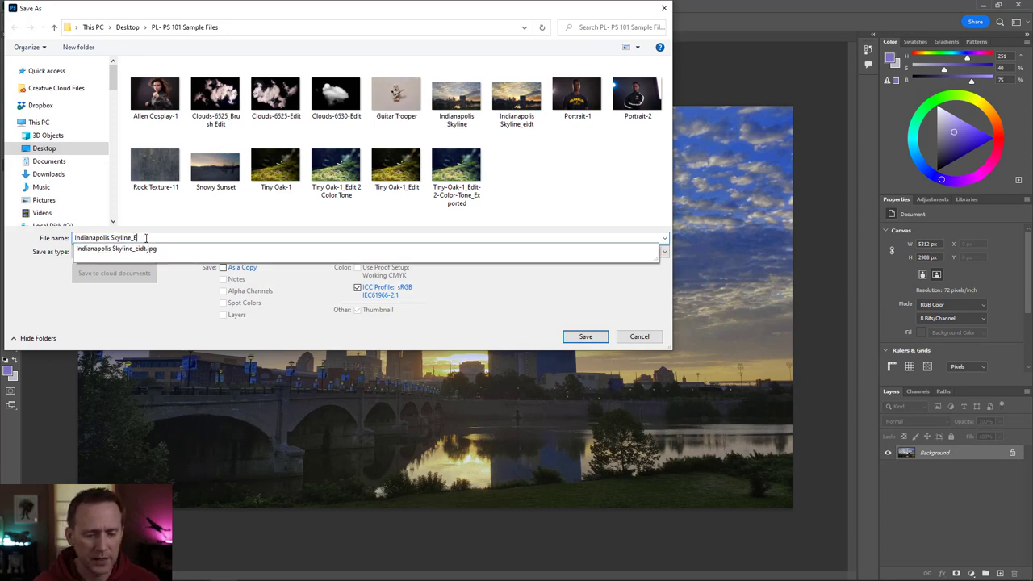
text(dit 1)
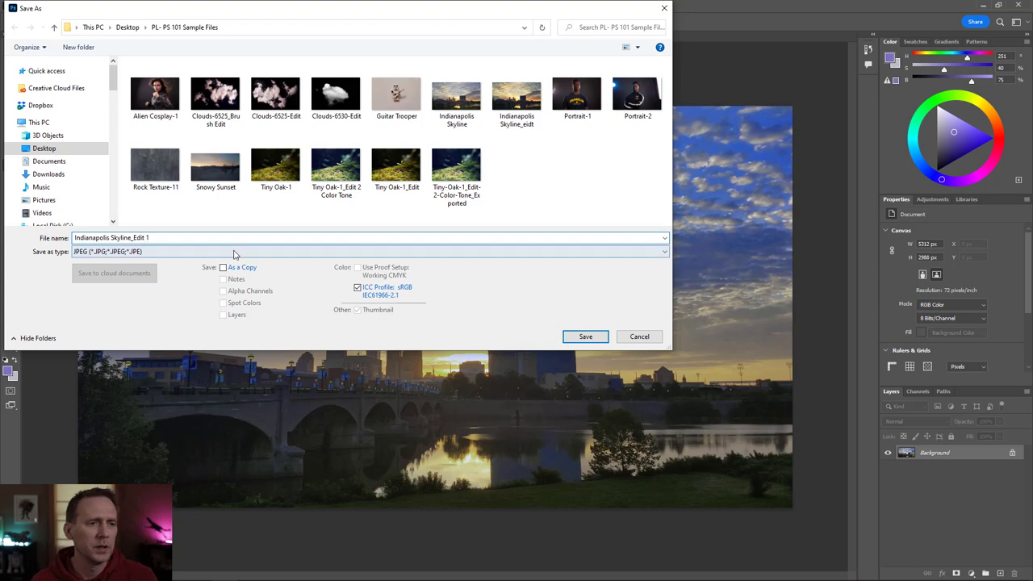
click(586, 338)
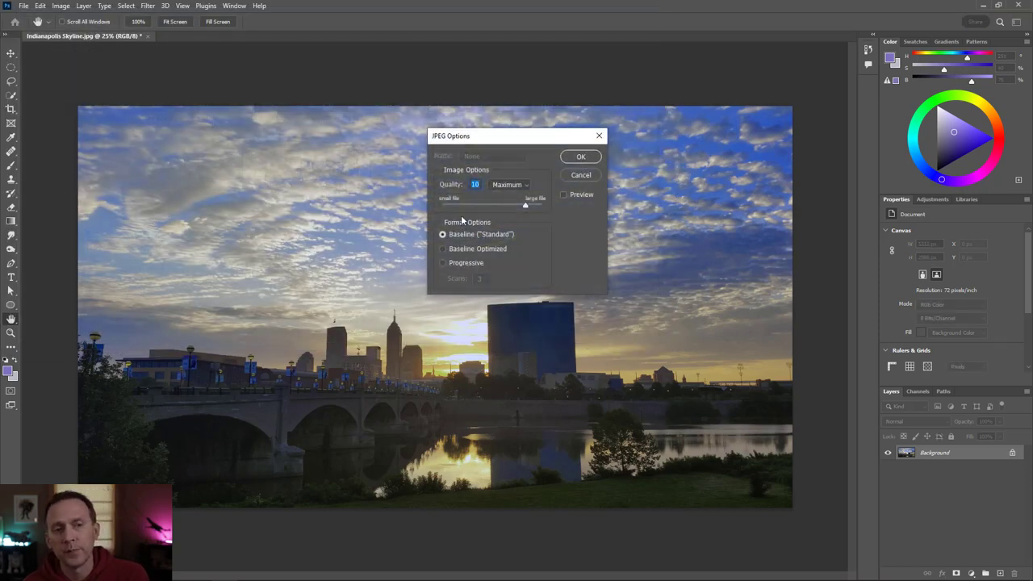
click(581, 156)
key(b)
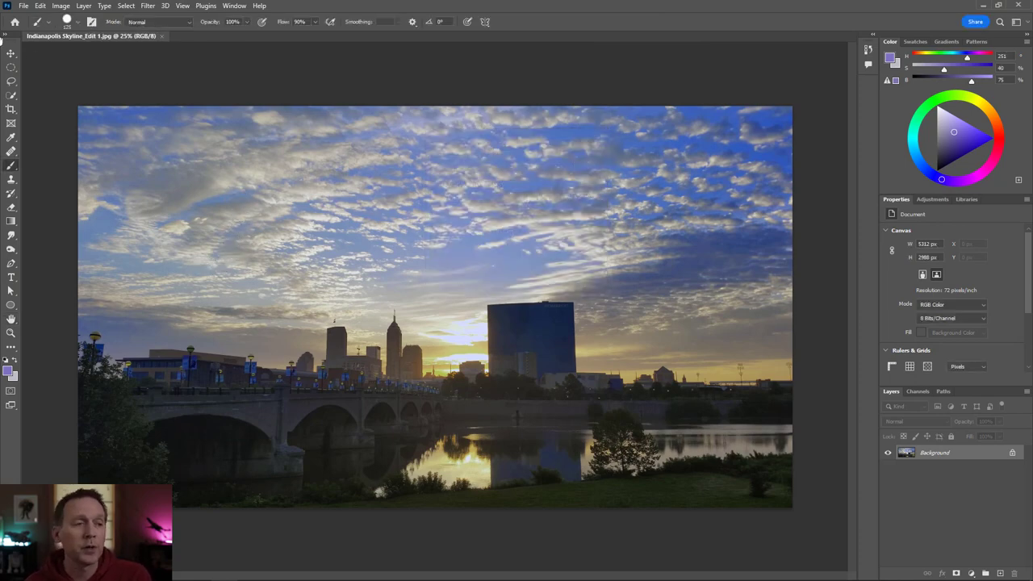
Close the Indianapolis Skyline_Edit 1 document to return to Photoshop's Home screen.
click(42, 8)
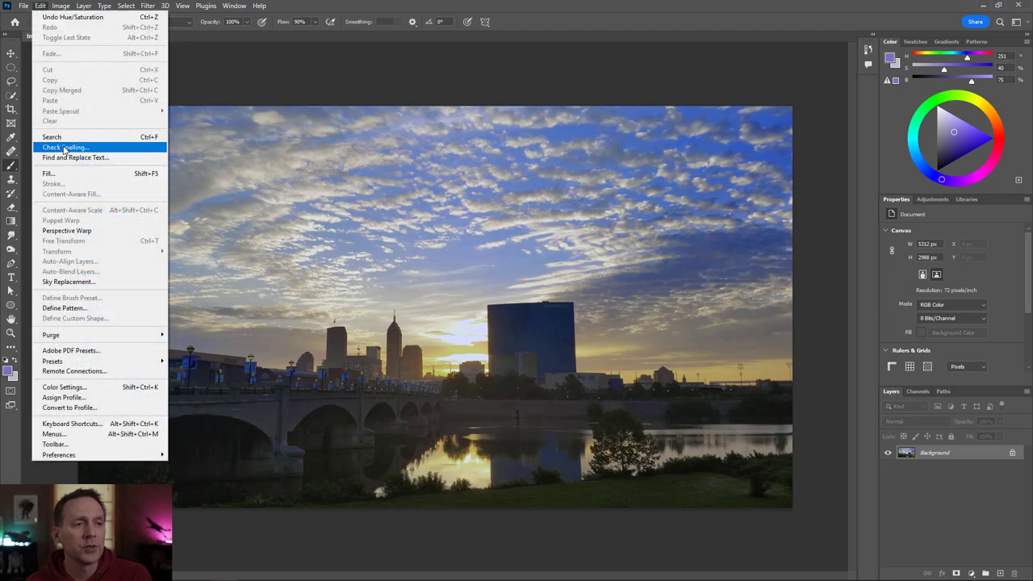
mouse_move(24, 6)
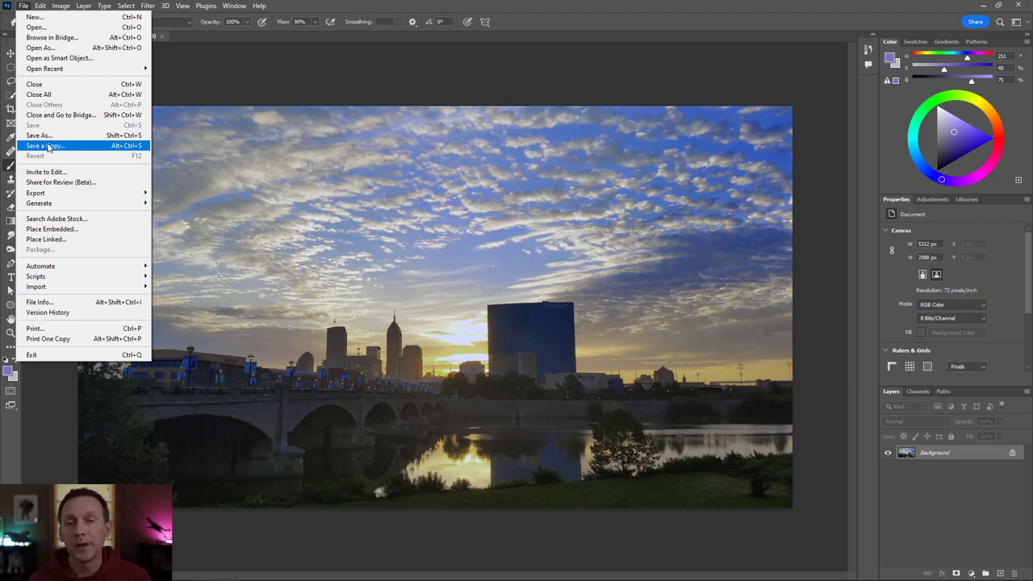
click(189, 92)
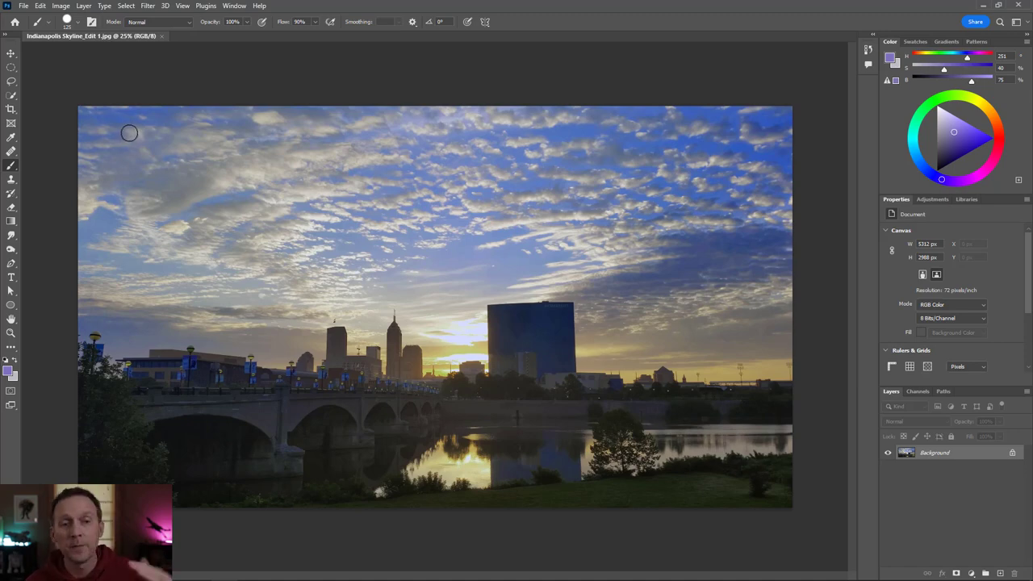
click(163, 36)
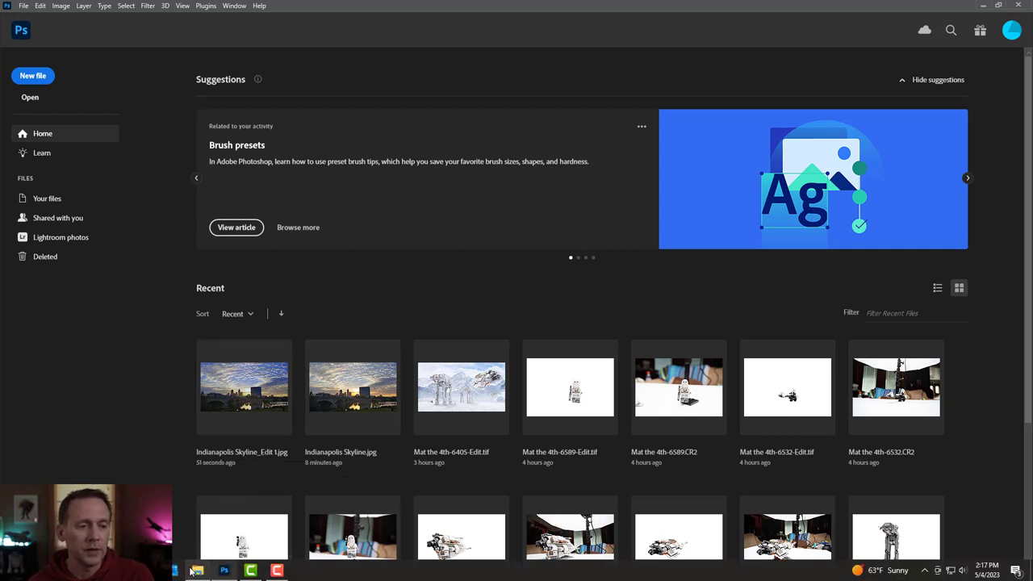
Open Indianapolis Skyline_Edit 1.jpg from the PL- PS 101 Sample Files folder in File Explorer.
click(198, 571)
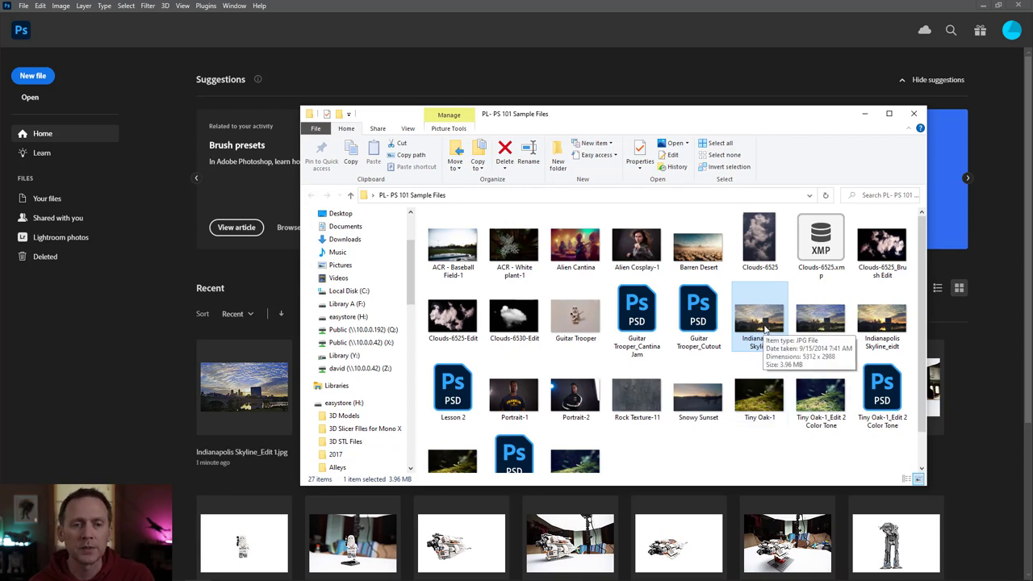
double_click(819, 323)
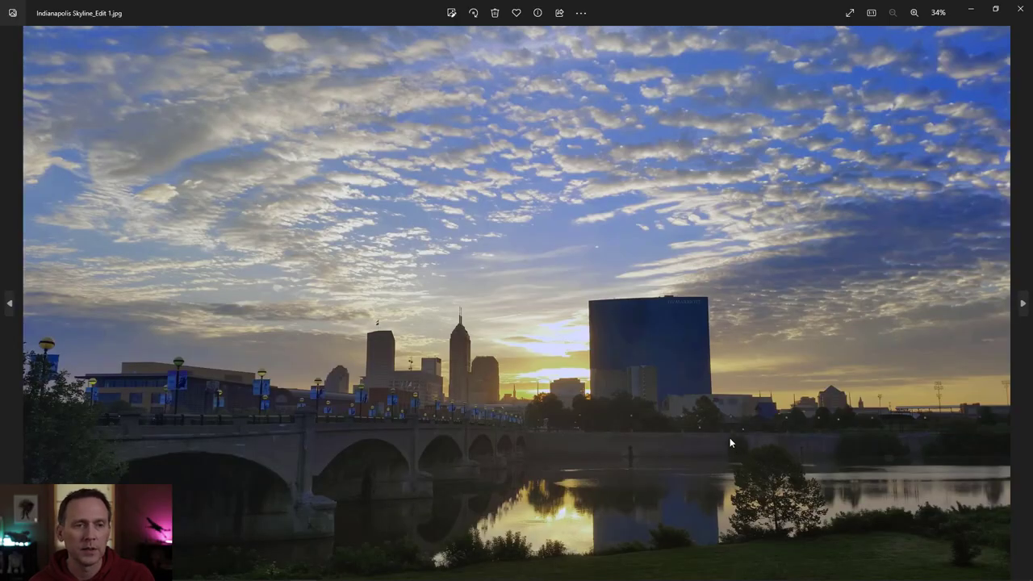
Close the Photos viewer showing the edited skyline copy.
click(1020, 8)
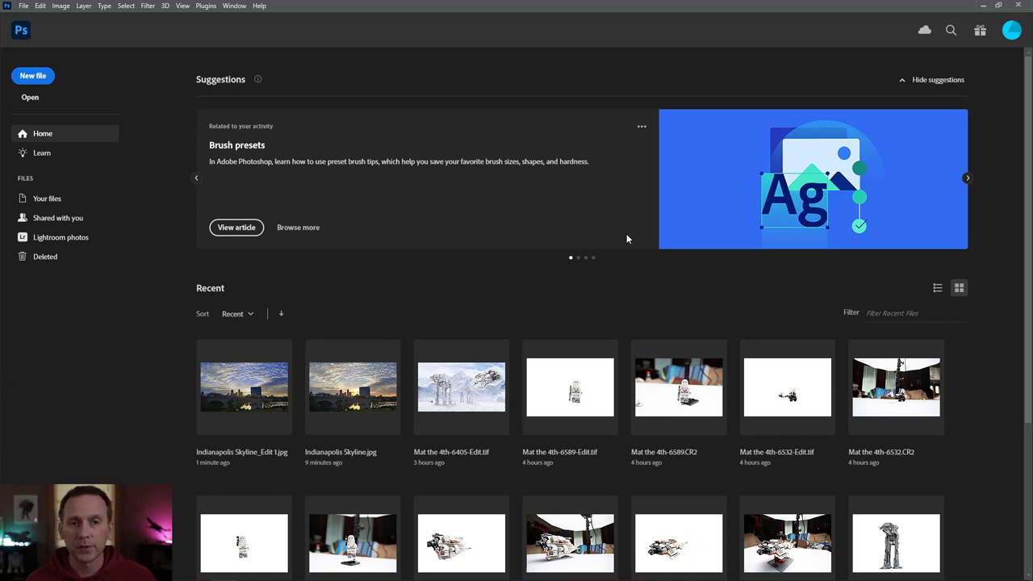
Reopen the original Indianapolis Skyline.jpg and browse the Adjustments panel and Image > Adjustments menu.
click(353, 420)
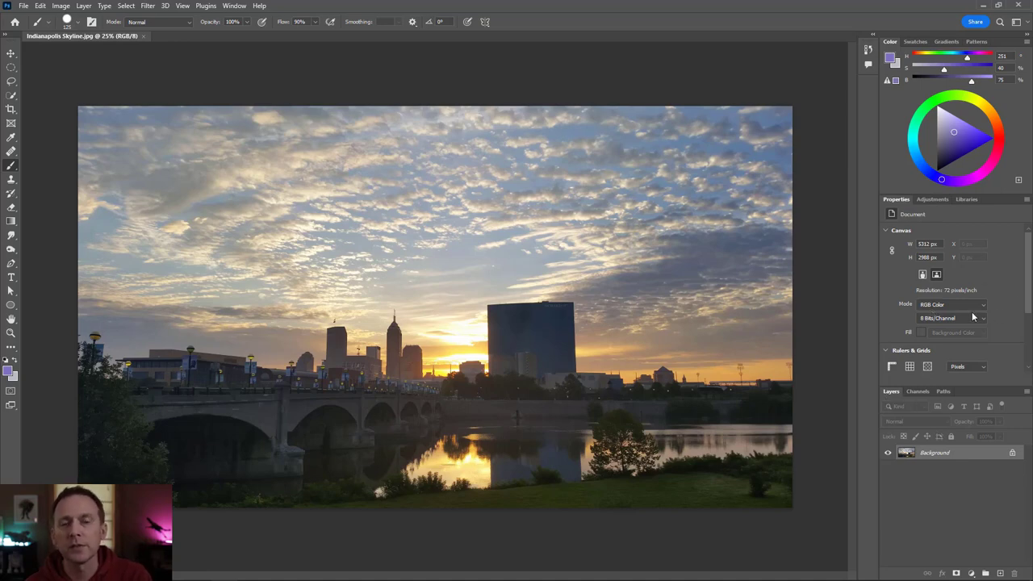
click(934, 200)
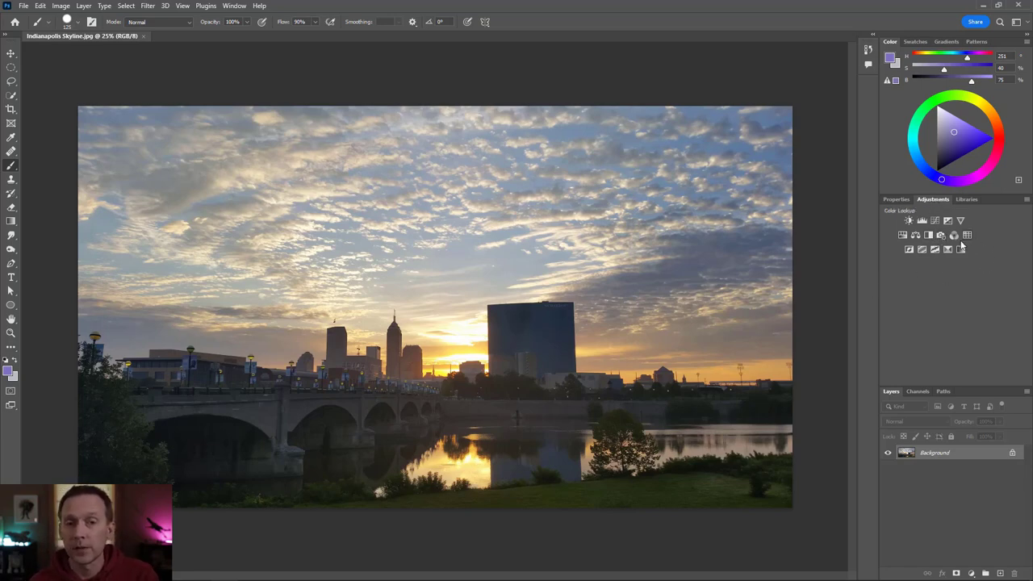
click(59, 7)
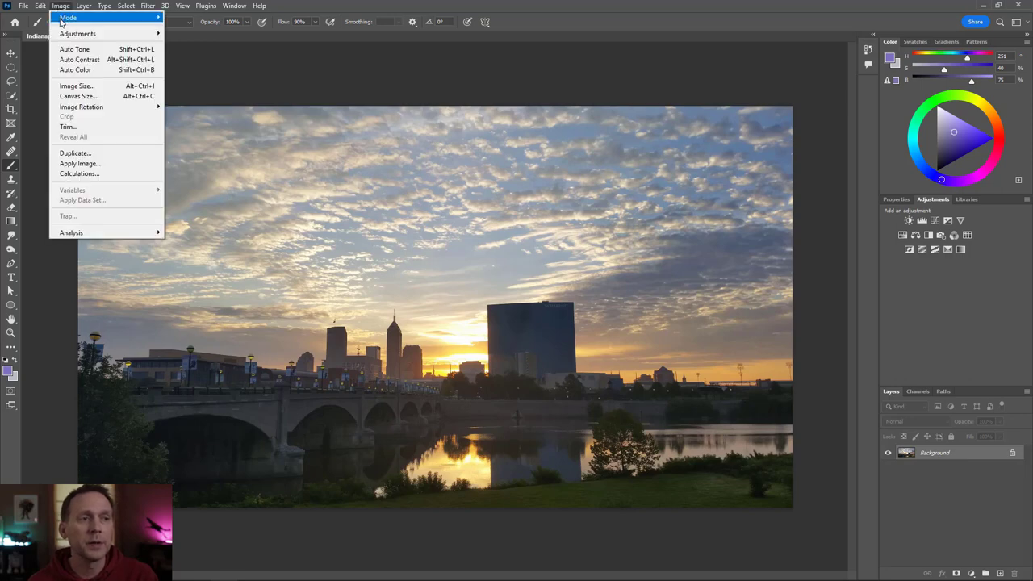
mouse_move(70, 34)
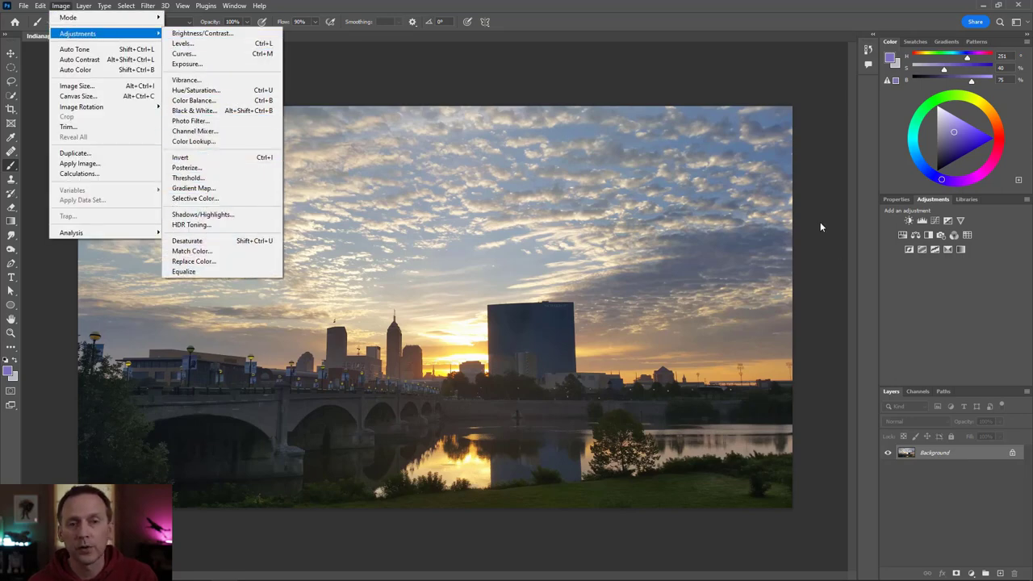
click(934, 200)
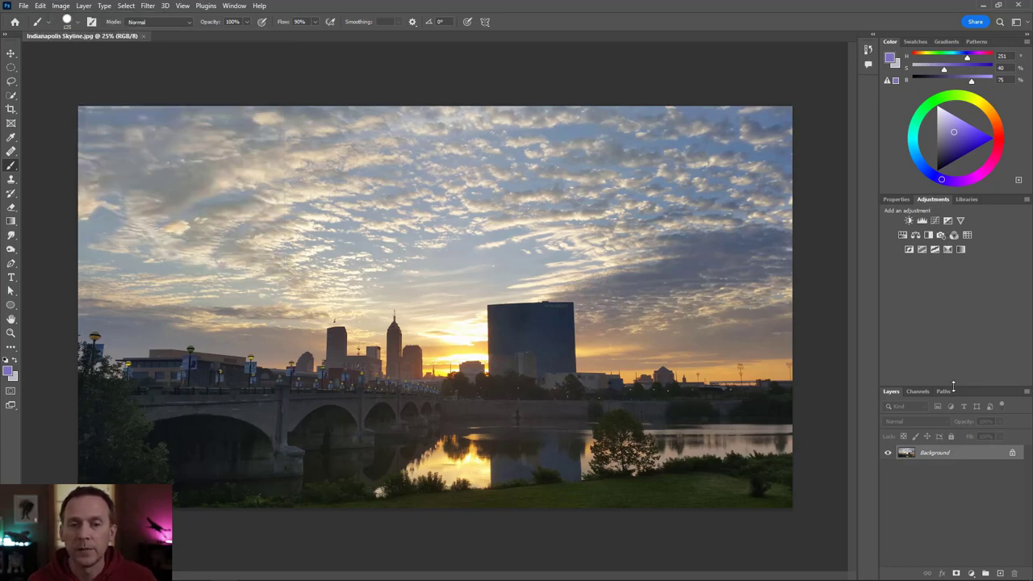
Make the Layers panel taller so the layer list has more vertical room.
drag(954, 386, 955, 280)
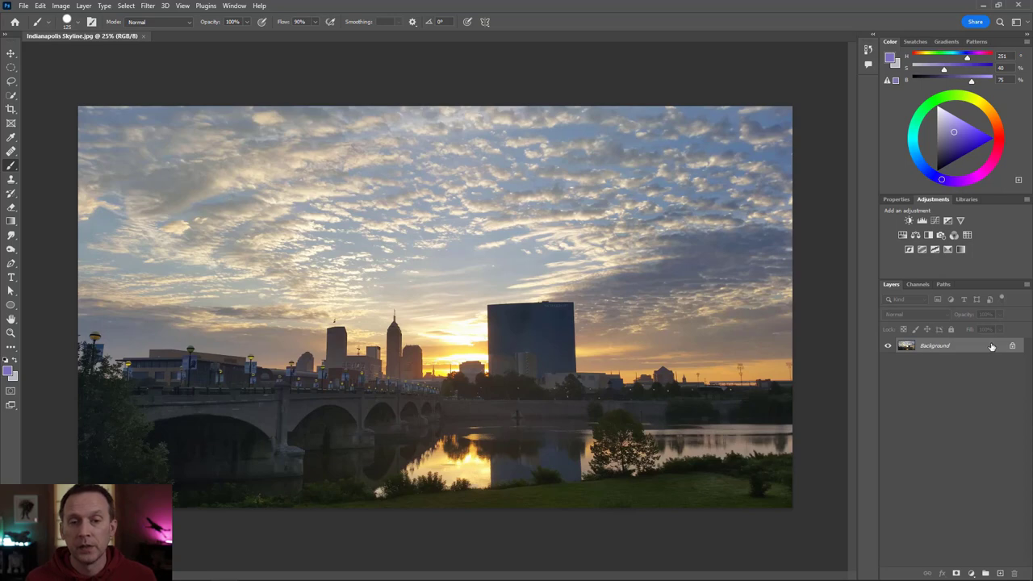
Create a new empty Layer 1 above the Background layer.
click(1001, 574)
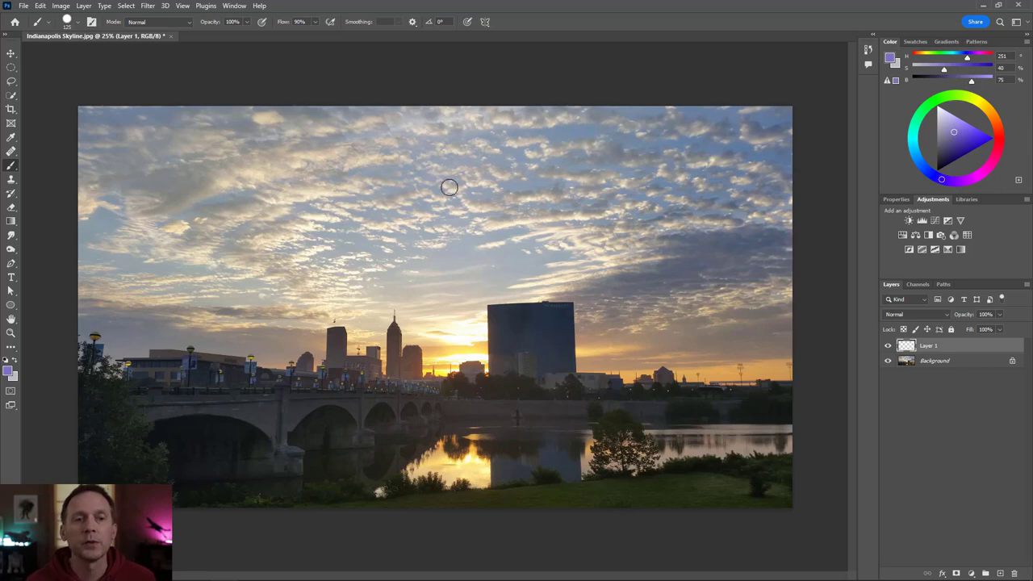
Paint a looping purple stroke across the sky on Layer 1, then hide Layer 1.
mouse_move(296, 264)
mouse_down()
mouse_move(362, 191)
mouse_move(435, 176)
mouse_move(444, 249)
mouse_move(657, 167)
mouse_move(692, 230)
mouse_move(621, 256)
mouse_move(517, 247)
mouse_move(372, 317)
mouse_move(324, 270)
mouse_move(262, 273)
mouse_move(277, 225)
mouse_move(234, 227)
mouse_up()
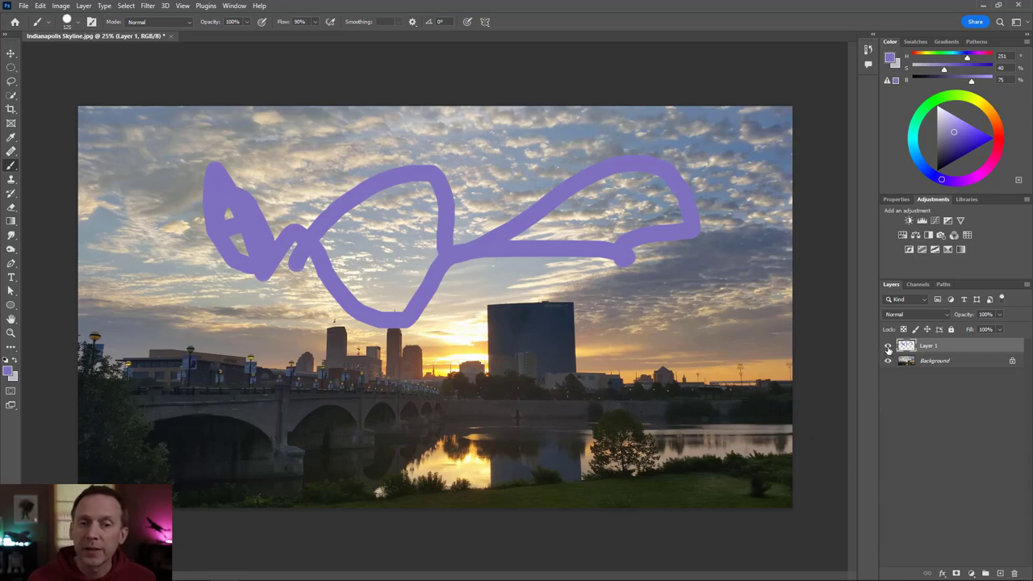
click(889, 347)
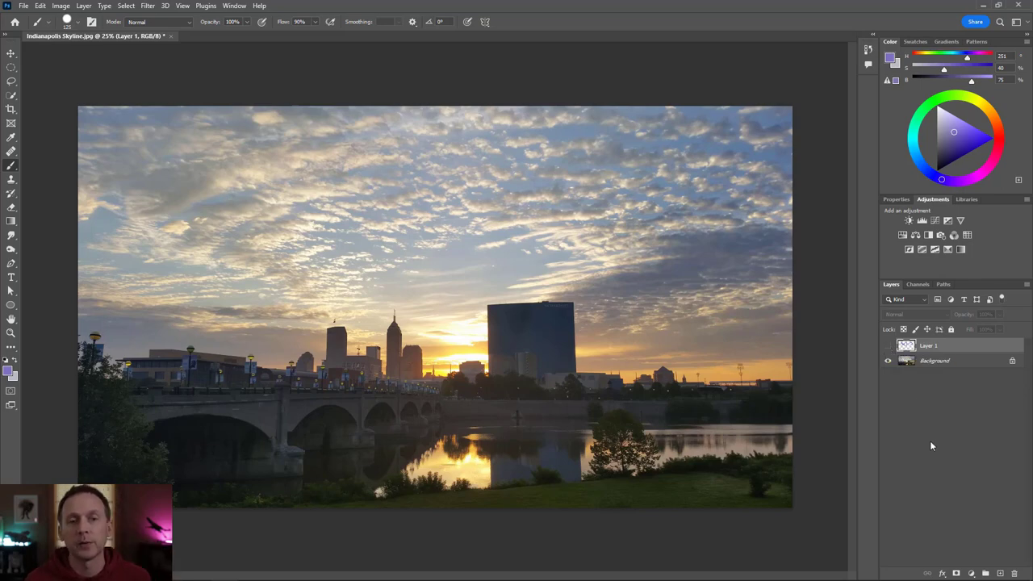
Show Layer 1 again and give it a white layer mask.
click(889, 347)
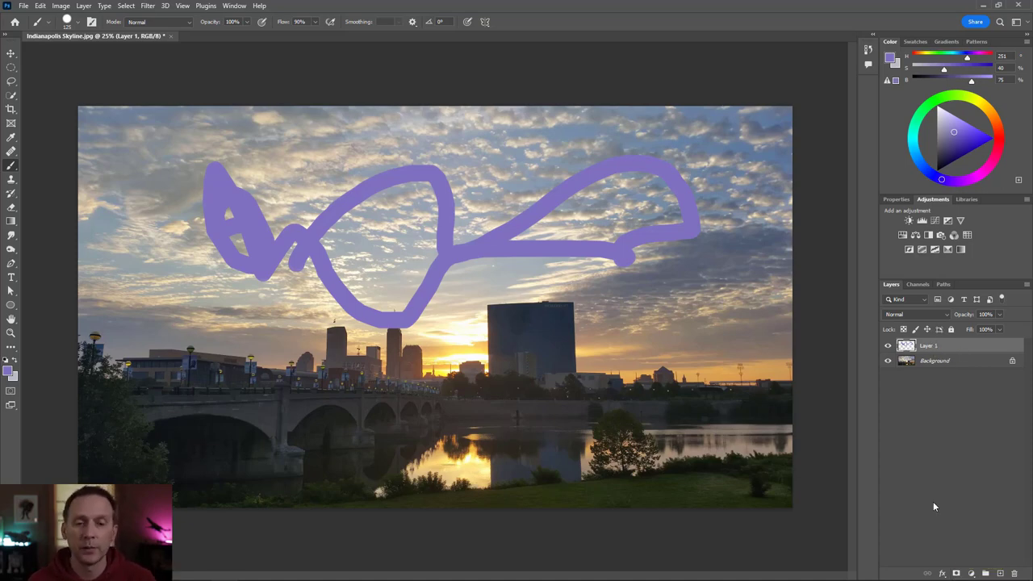
click(957, 572)
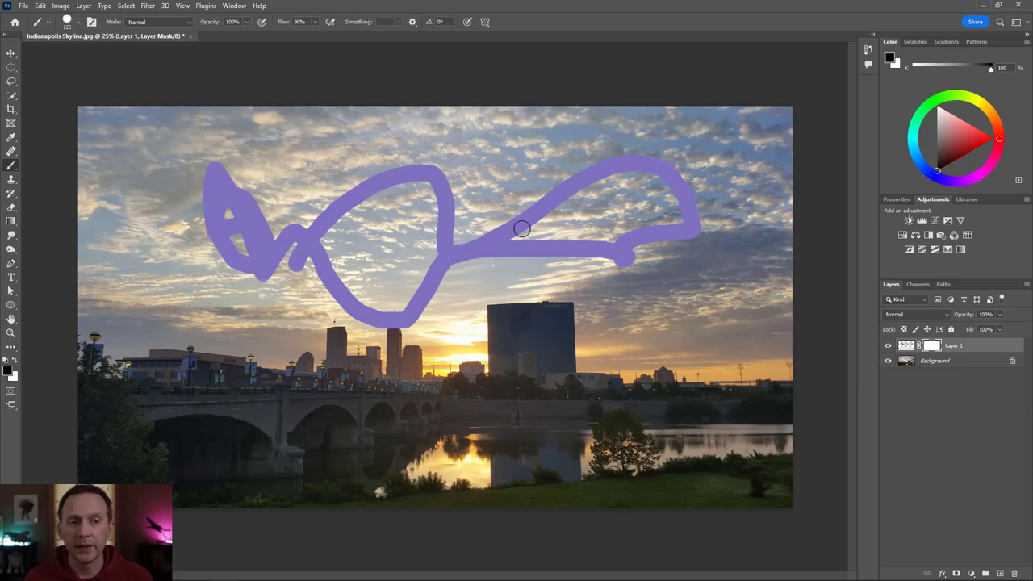
Paint black on Layer 1's mask to hide a band of the purple stroke above the tall building.
mouse_move(522, 229)
mouse_down()
mouse_move(530, 219)
mouse_move(538, 247)
mouse_move(538, 185)
mouse_move(539, 282)
mouse_move(551, 175)
mouse_move(533, 269)
mouse_move(529, 241)
mouse_up()
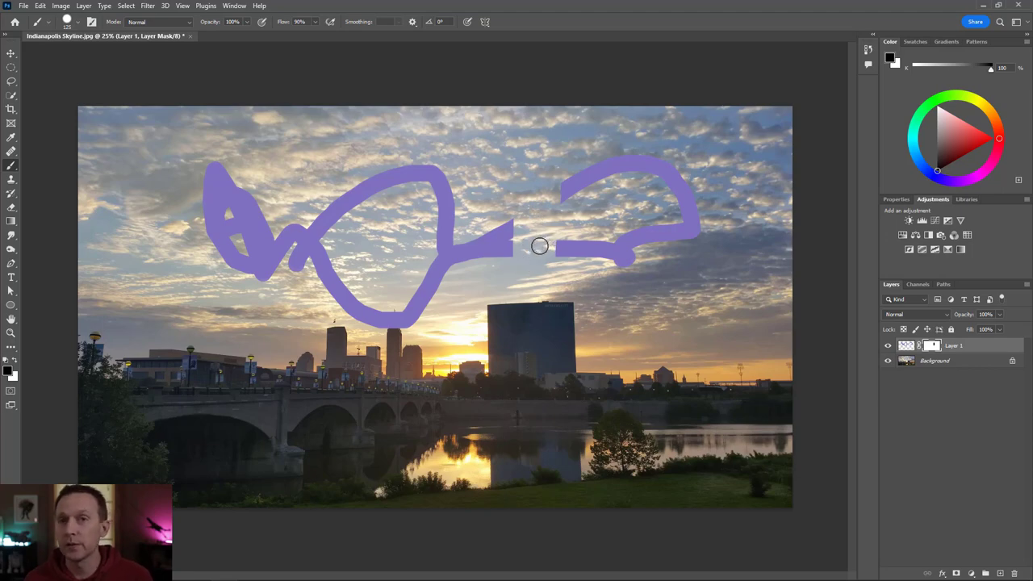
Switch the foreground to grey and paint the mask left of the gap to half-fade the stroke.
click(9, 372)
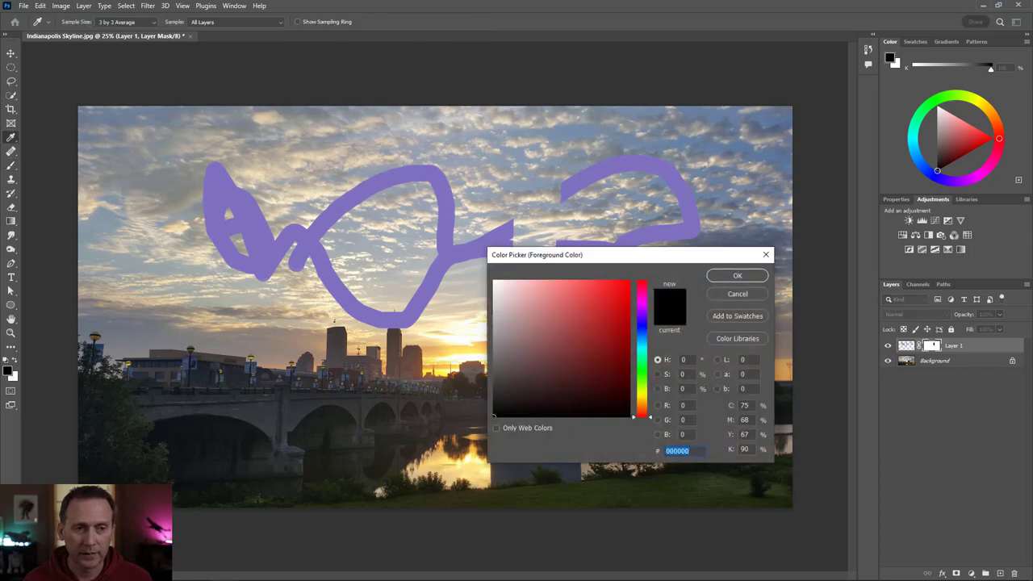
mouse_move(507, 349)
mouse_down()
mouse_move(495, 336)
mouse_move(494, 347)
mouse_up()
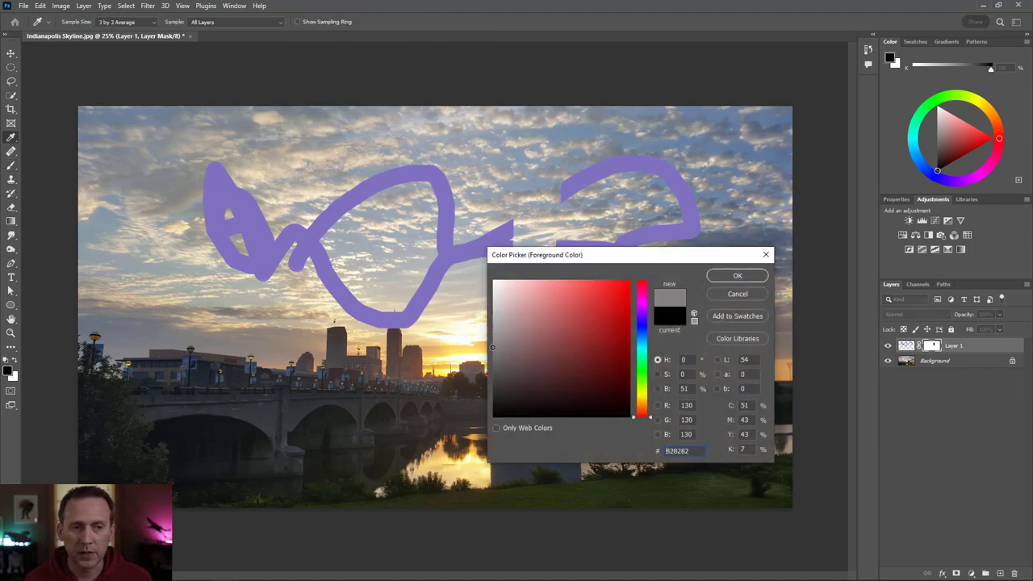
click(727, 278)
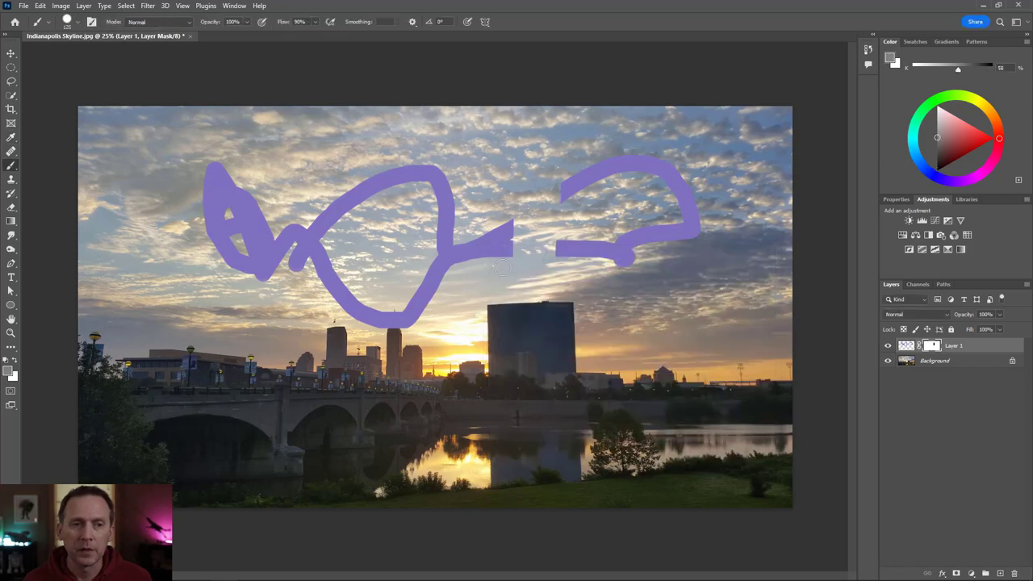
mouse_move(502, 259)
mouse_down()
mouse_move(501, 223)
mouse_move(489, 272)
mouse_move(477, 241)
mouse_up()
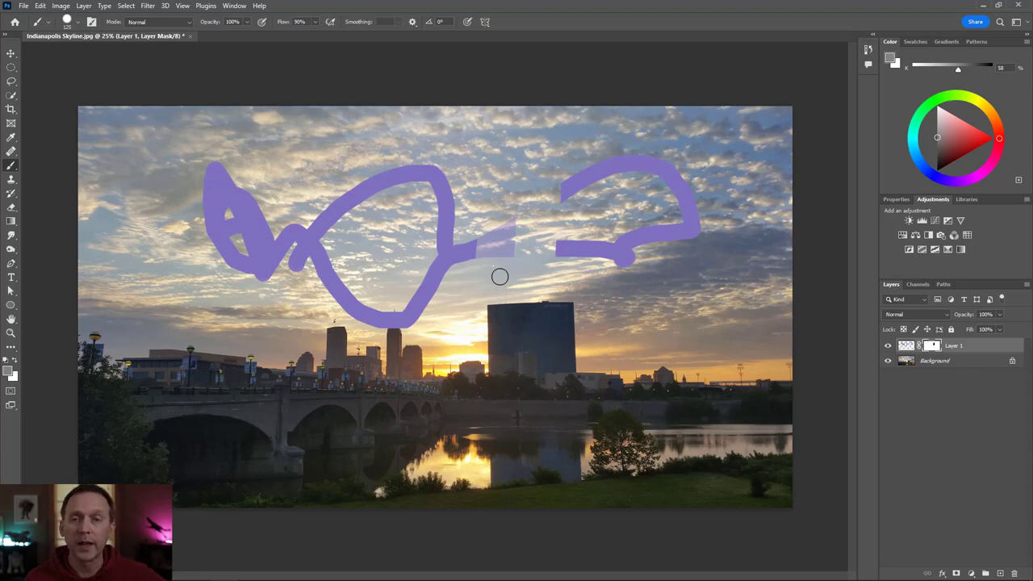
Paint white on the mask to fully restore the purple stroke, then reset colours to defaults.
click(17, 361)
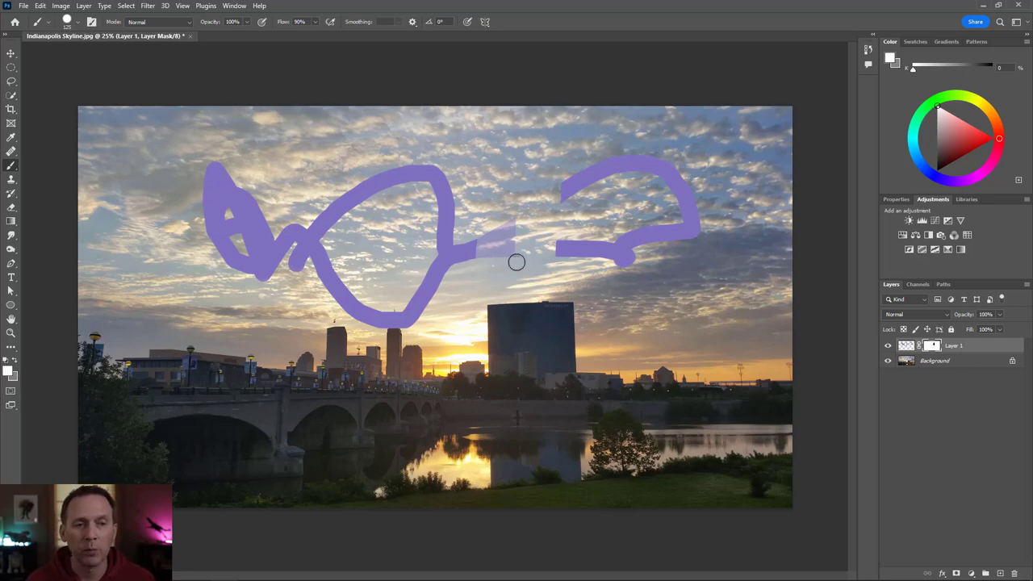
mouse_move(516, 263)
mouse_down()
mouse_move(518, 209)
mouse_move(517, 268)
mouse_move(525, 210)
mouse_move(530, 260)
mouse_move(533, 199)
mouse_move(535, 239)
mouse_move(553, 180)
mouse_move(556, 264)
mouse_move(563, 218)
mouse_move(552, 207)
mouse_move(501, 225)
mouse_move(483, 254)
mouse_up()
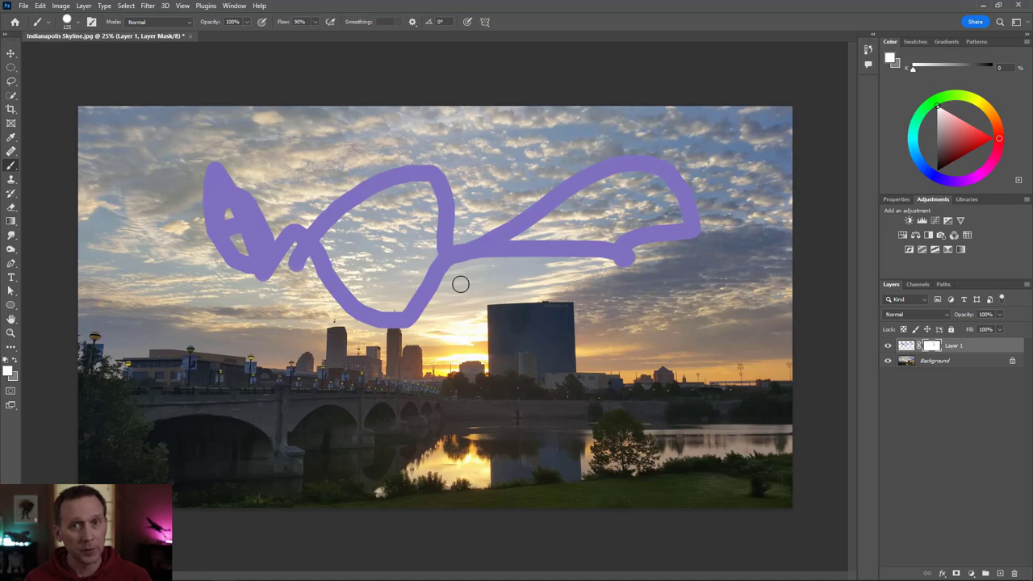
click(6, 362)
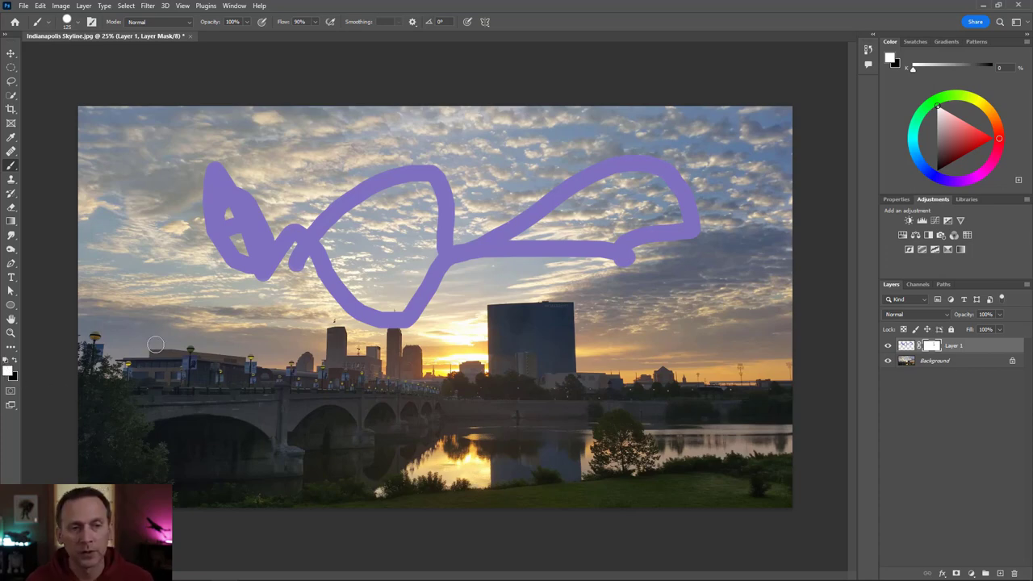
click(16, 360)
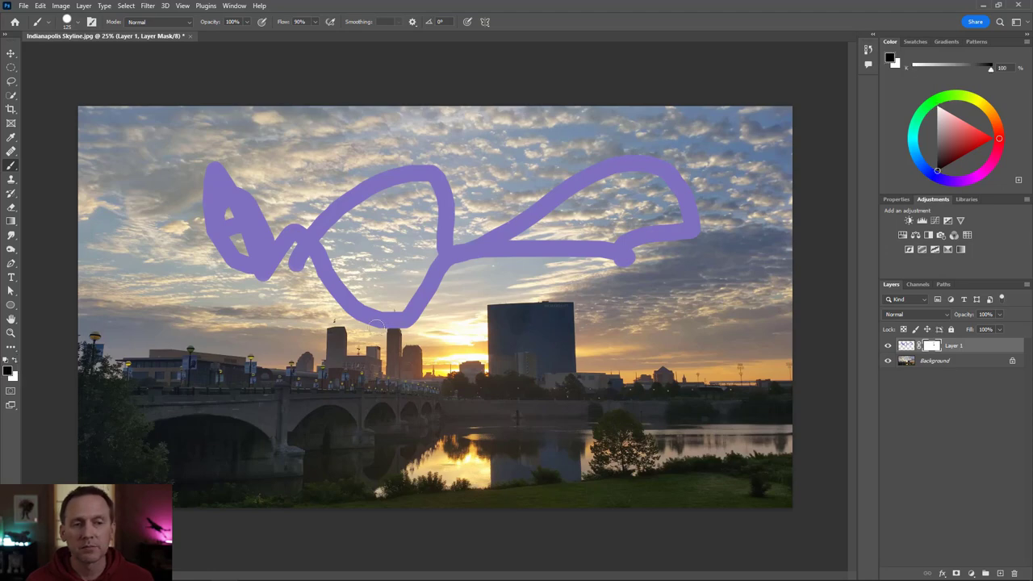
mouse_move(369, 321)
mouse_down()
mouse_move(360, 310)
mouse_move(365, 292)
mouse_move(337, 325)
mouse_move(357, 285)
mouse_move(333, 293)
mouse_move(343, 241)
mouse_move(320, 277)
mouse_move(316, 243)
mouse_move(313, 282)
mouse_move(327, 200)
mouse_move(303, 272)
mouse_move(300, 212)
mouse_move(288, 257)
mouse_move(277, 268)
mouse_move(280, 244)
mouse_move(264, 286)
mouse_up()
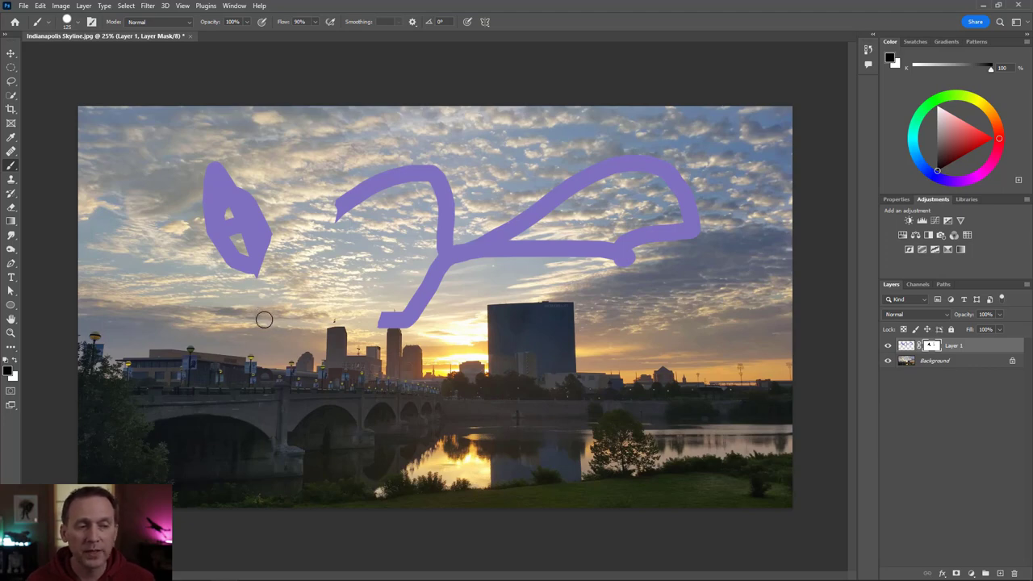
key(x)
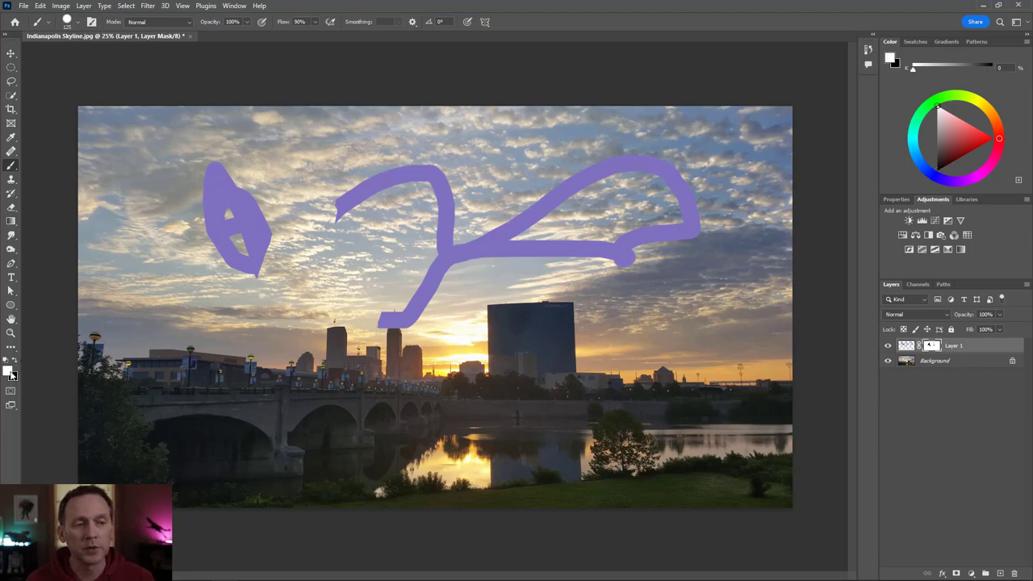
drag(266, 276, 335, 272)
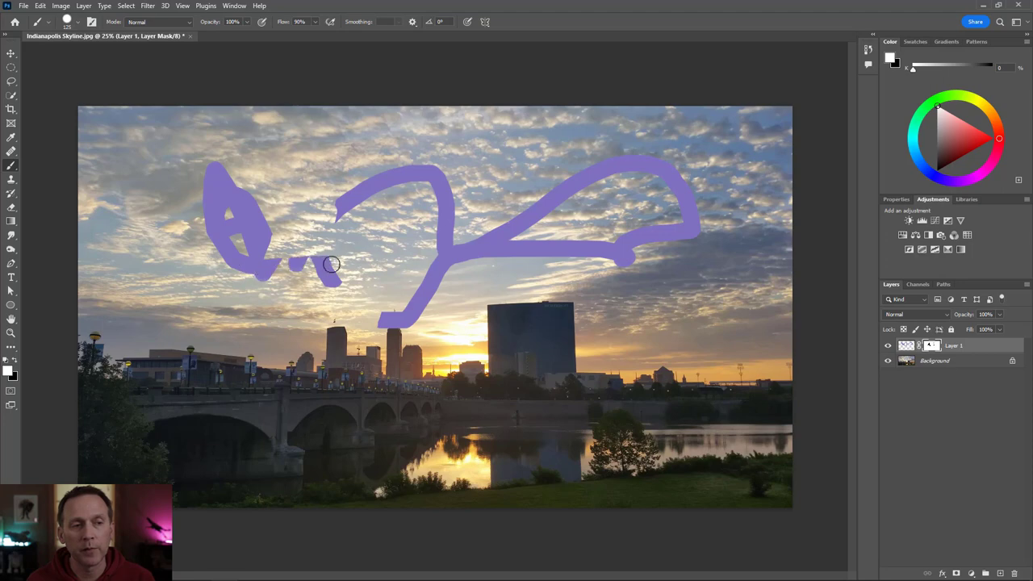
key(x)
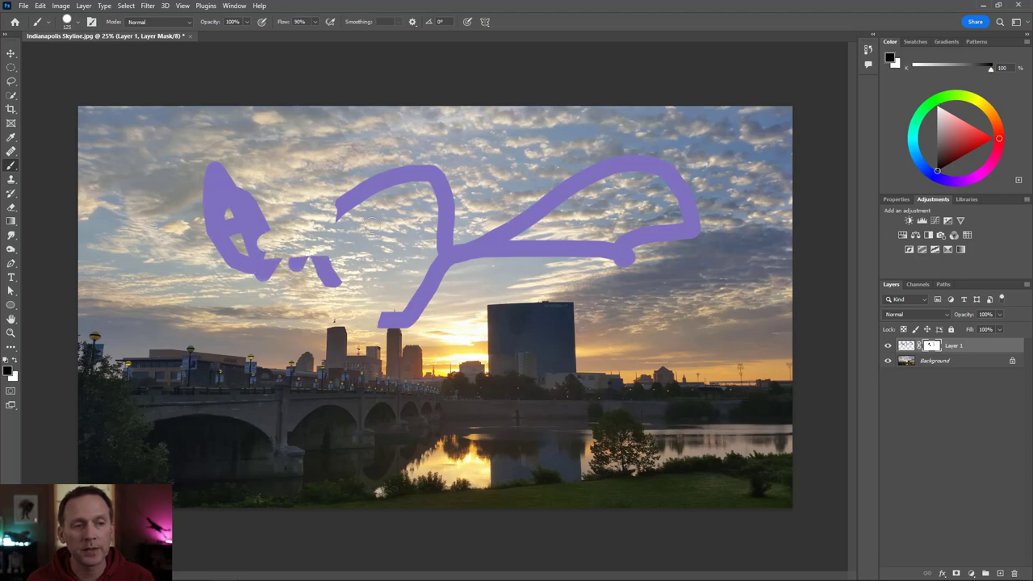
key(x)
mouse_move(267, 239)
mouse_down()
mouse_move(343, 234)
mouse_move(218, 244)
mouse_move(258, 261)
mouse_move(325, 249)
mouse_move(335, 226)
mouse_move(291, 222)
mouse_move(363, 196)
mouse_move(289, 243)
mouse_up()
mouse_move(332, 281)
mouse_down()
mouse_move(365, 310)
mouse_move(358, 302)
mouse_move(353, 315)
mouse_move(379, 325)
mouse_up()
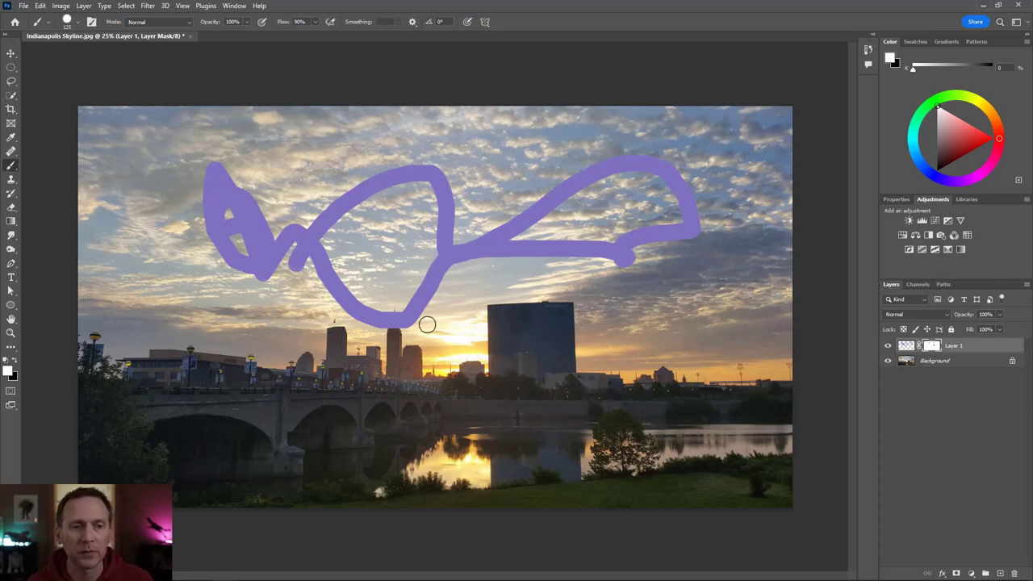
key(x)
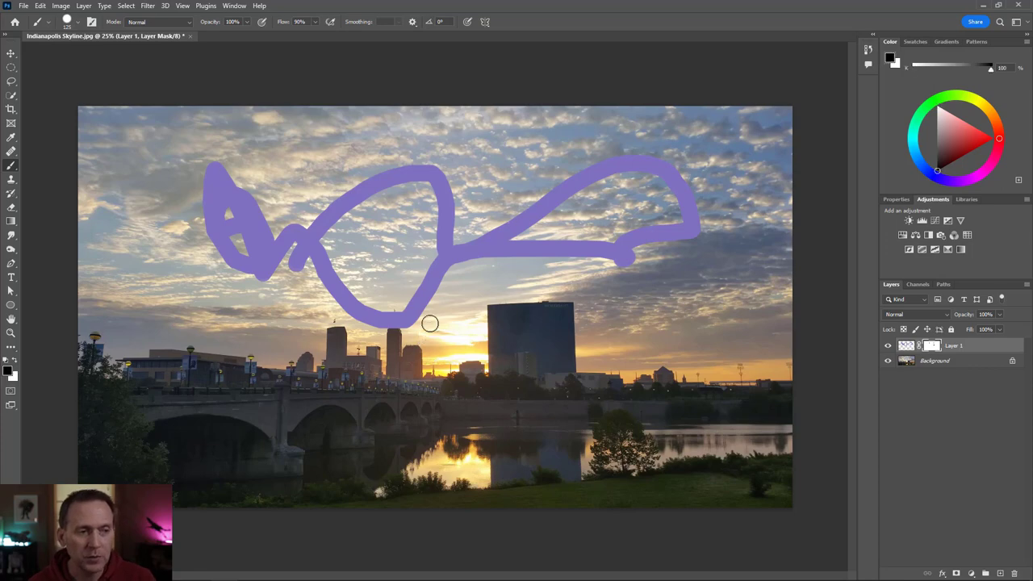
mouse_move(442, 271)
mouse_down()
mouse_move(457, 166)
mouse_move(428, 206)
mouse_move(435, 195)
mouse_move(431, 277)
mouse_move(406, 320)
mouse_up()
key(x)
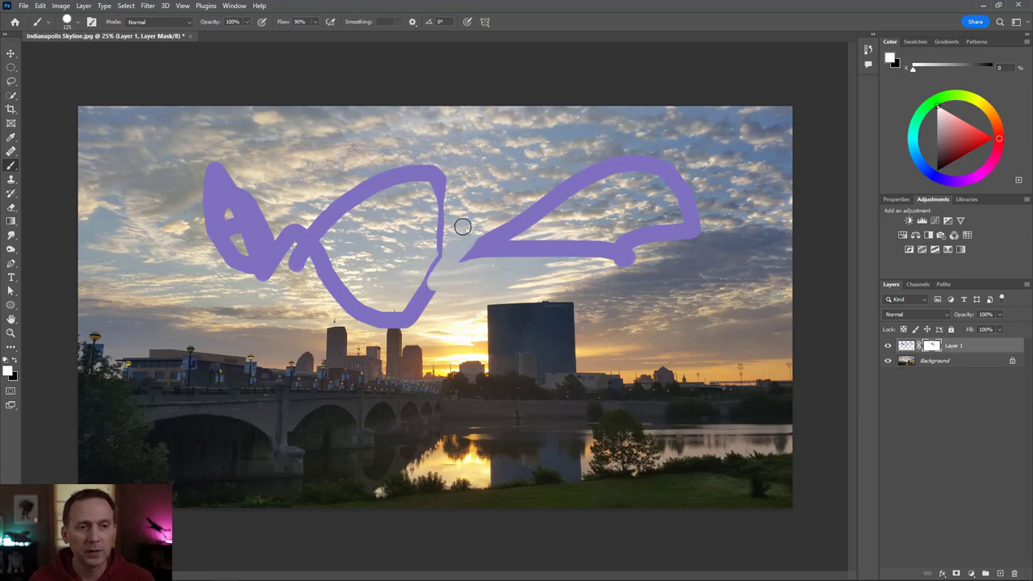
mouse_move(457, 232)
mouse_down()
mouse_move(432, 267)
mouse_move(497, 207)
mouse_move(429, 274)
mouse_move(458, 191)
mouse_move(432, 232)
mouse_move(444, 174)
mouse_move(453, 267)
mouse_up()
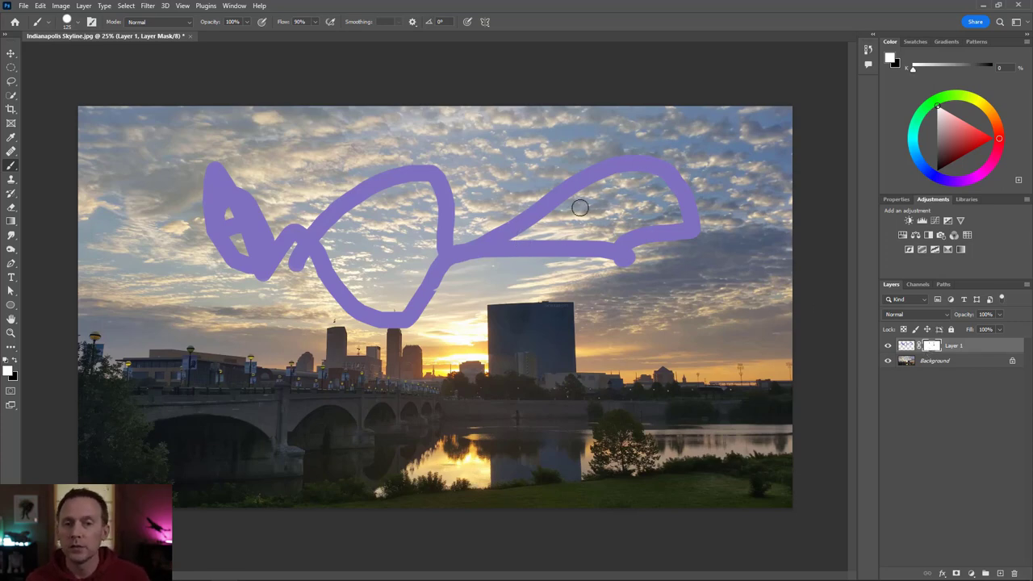
Toggle Layer 1's visibility off, on, and off again, leaving the purple strokes hidden.
click(888, 346)
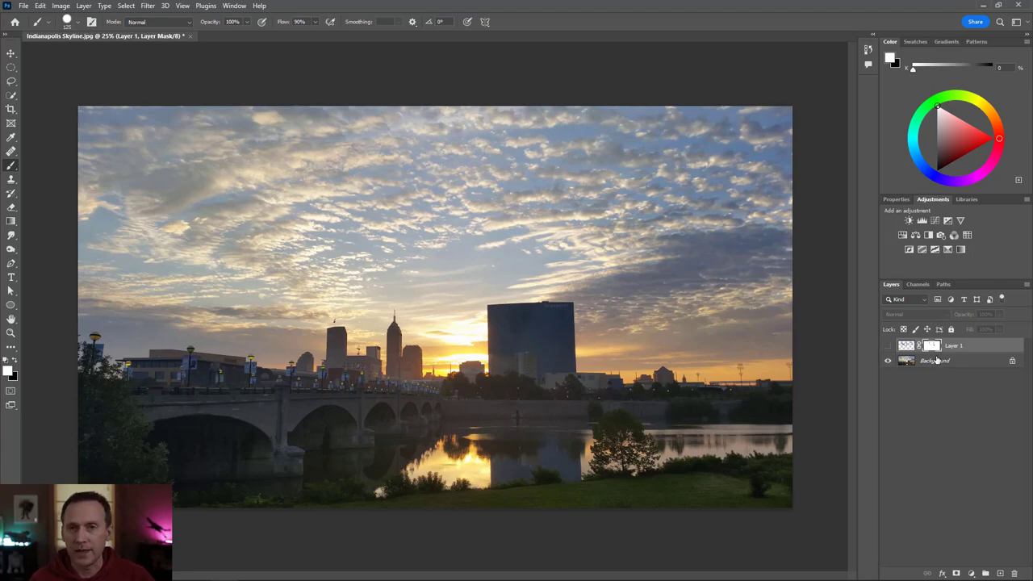
click(888, 346)
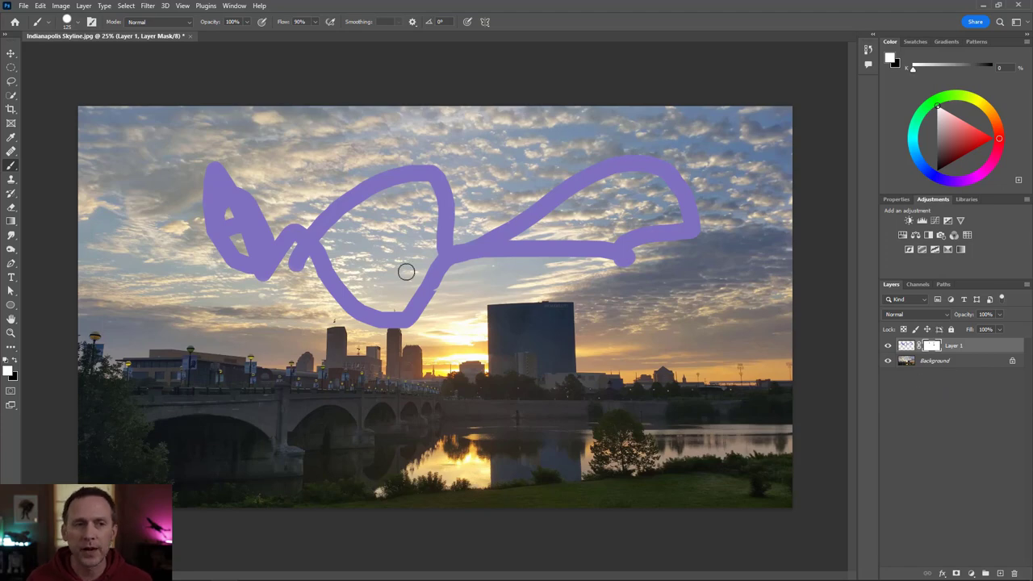
click(888, 346)
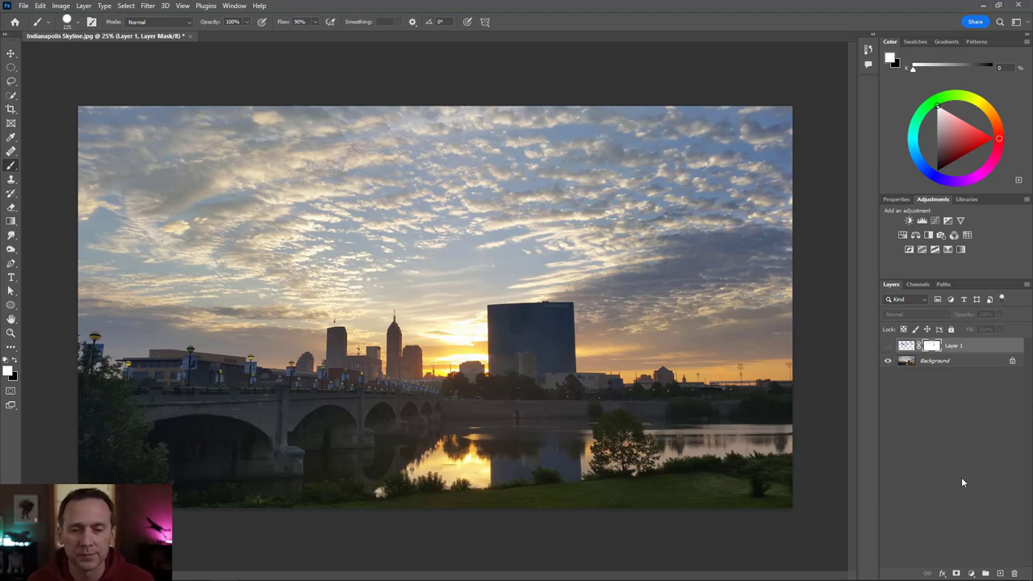
Add an empty Layer 2 above Layer 1 and choose the Horizontal Type Tool.
click(1000, 574)
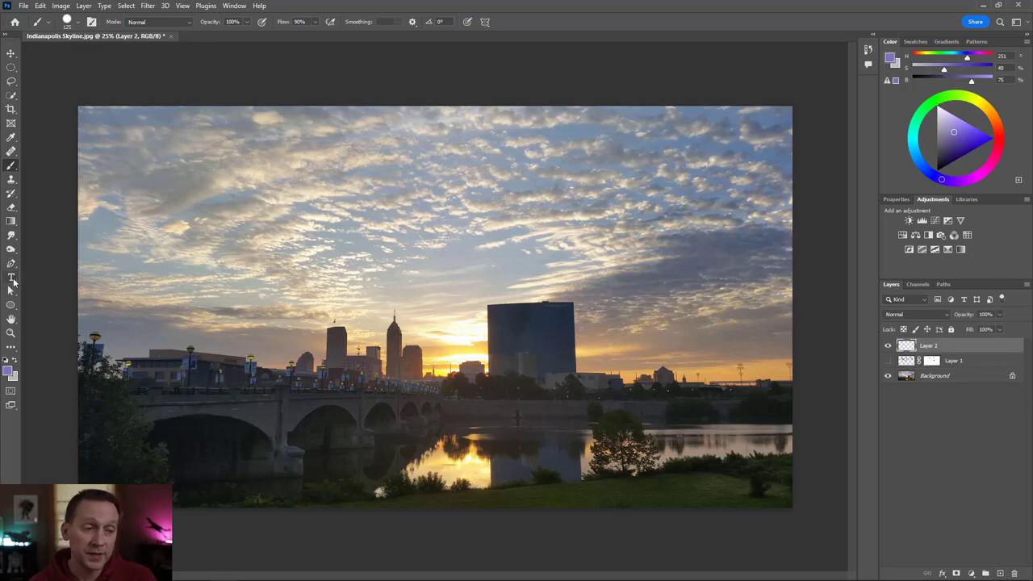
click(11, 279)
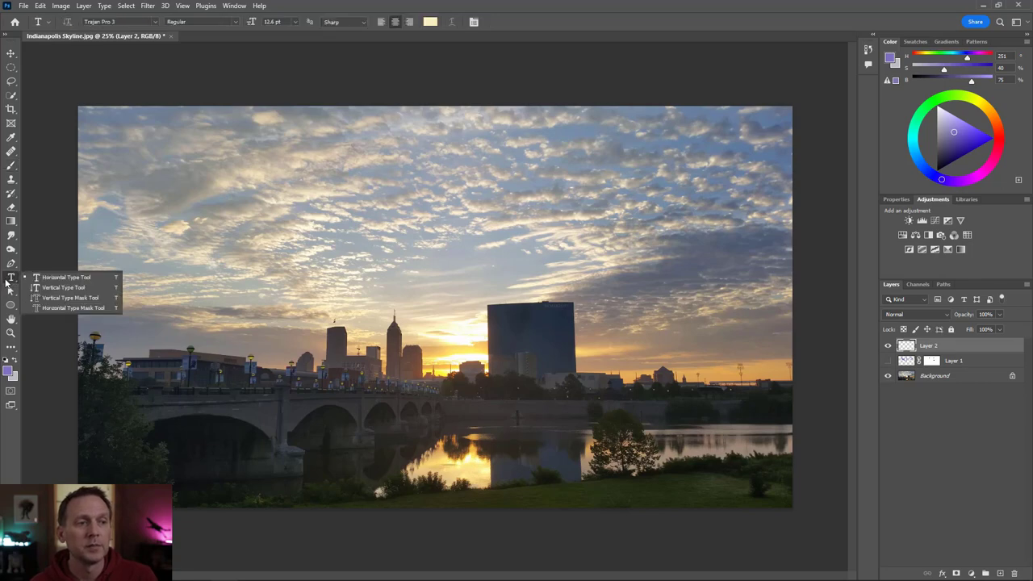
click(54, 279)
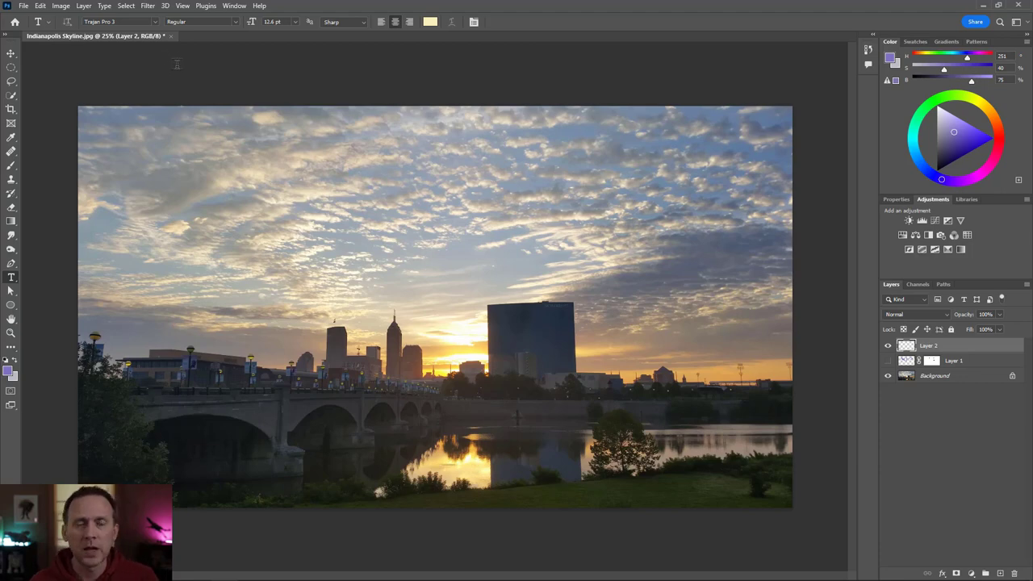
Set the text colour to black (000000) and start a text entry in the sky above the skyline.
click(430, 22)
drag(537, 331, 472, 436)
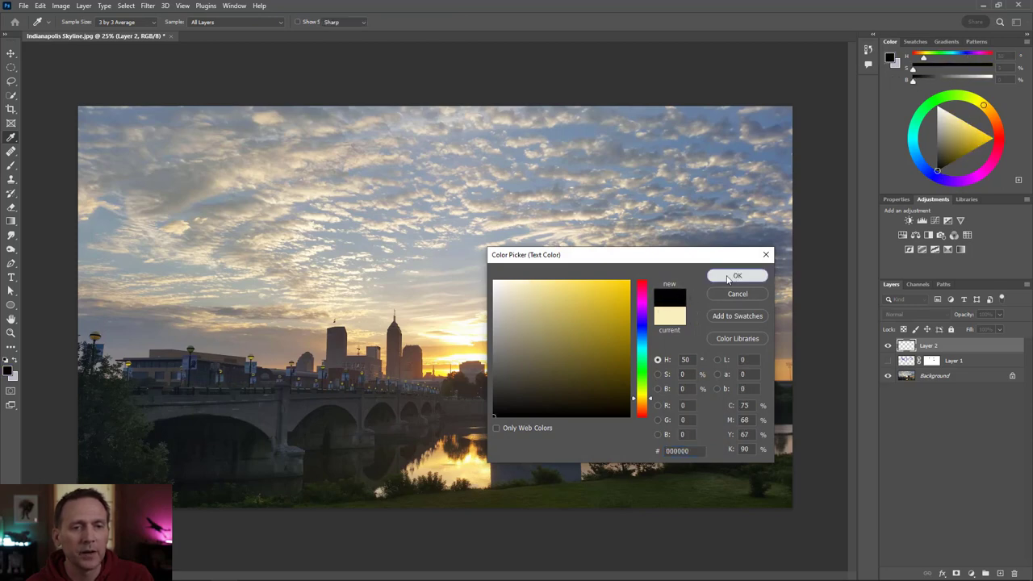
click(734, 277)
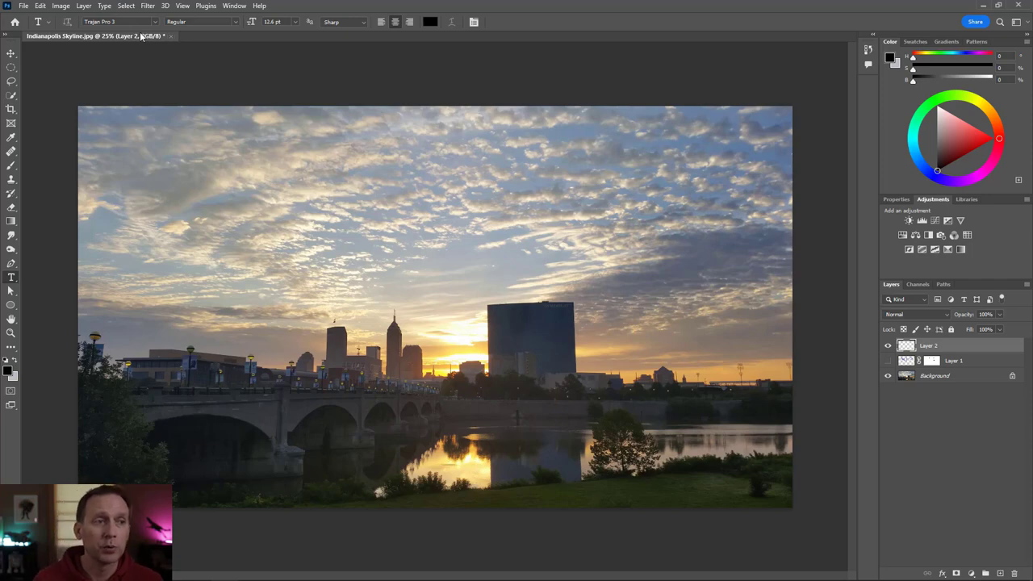
click(389, 201)
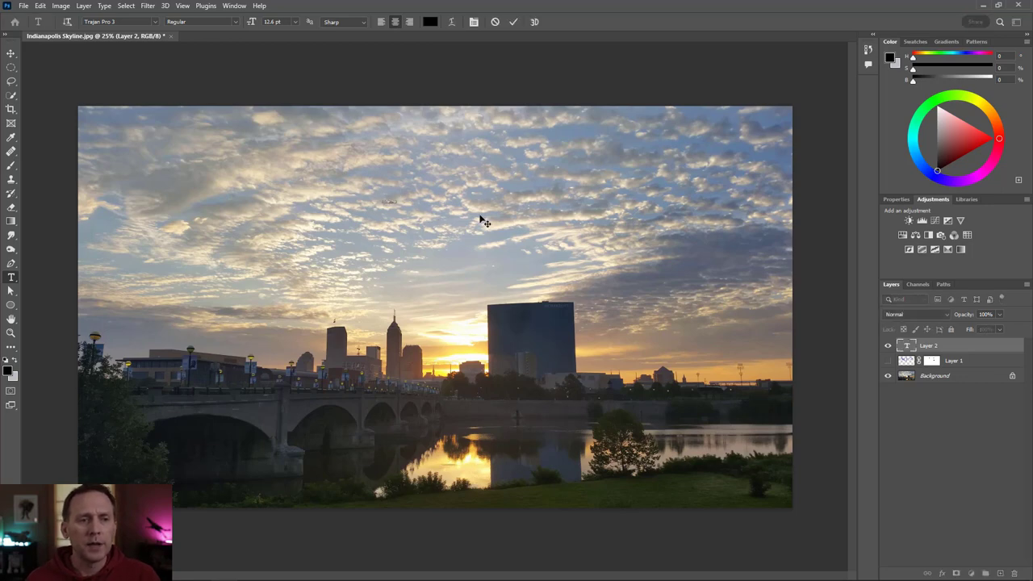
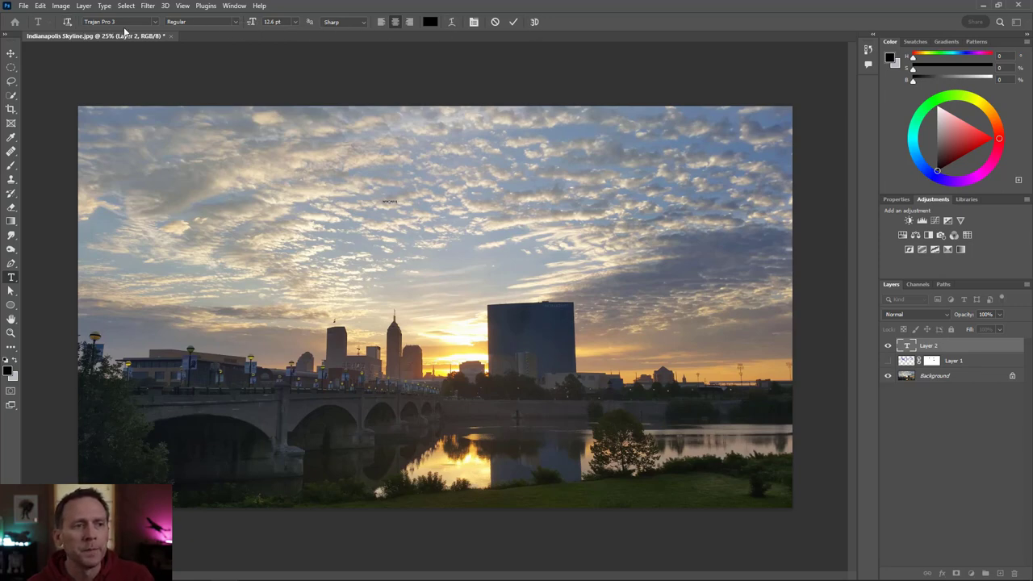
Keep Trajan Pro 3 Regular and enlarge the selected INDIANAPOLIS title to 81 pt.
click(234, 24)
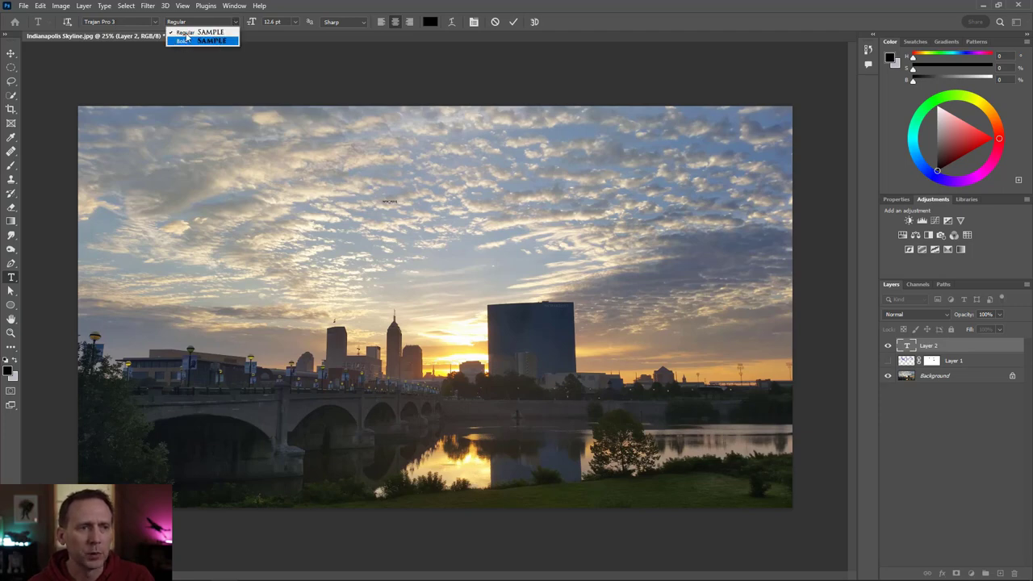
click(252, 27)
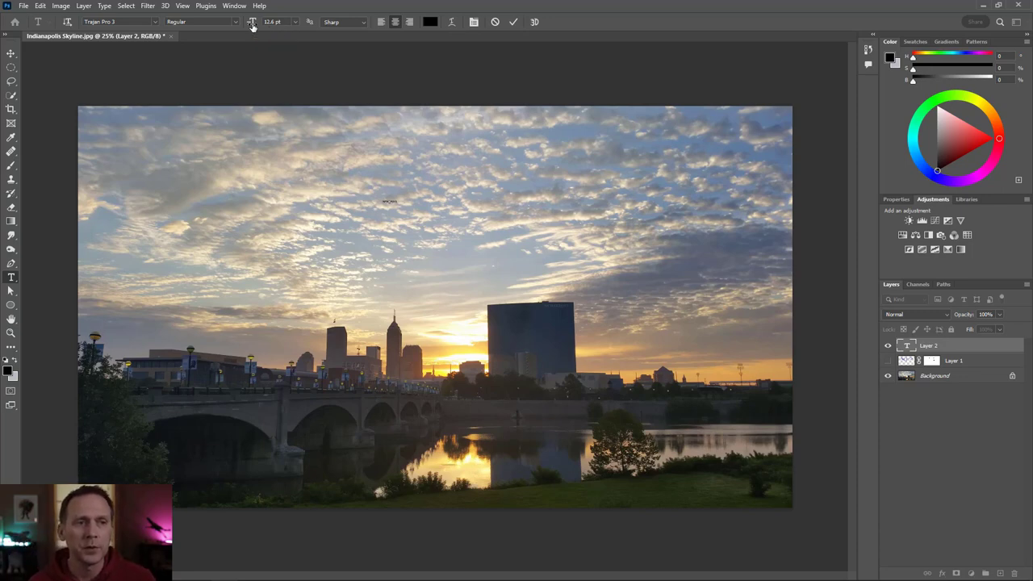
drag(253, 25, 302, 33)
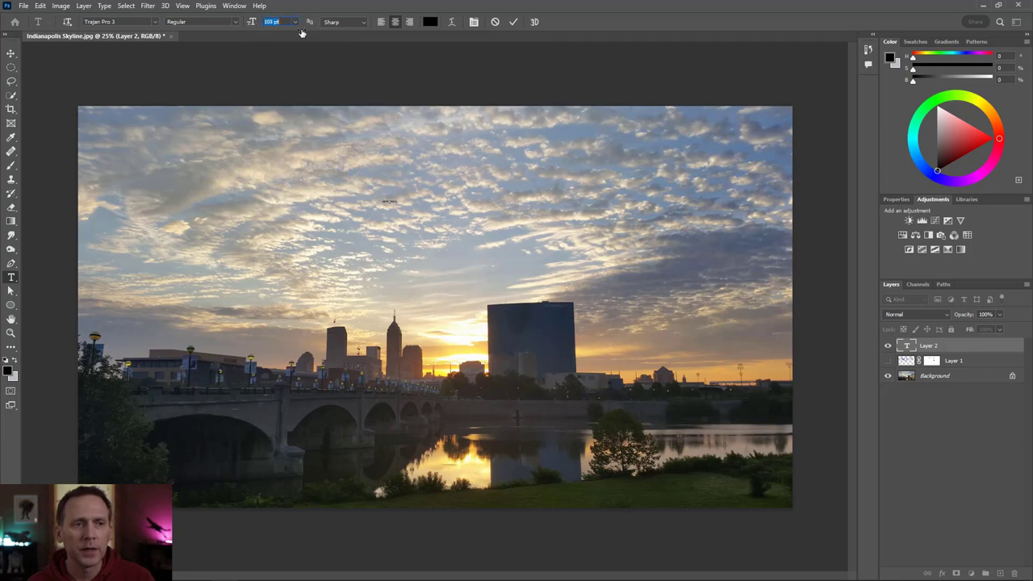
scroll(397, 209, up, 4)
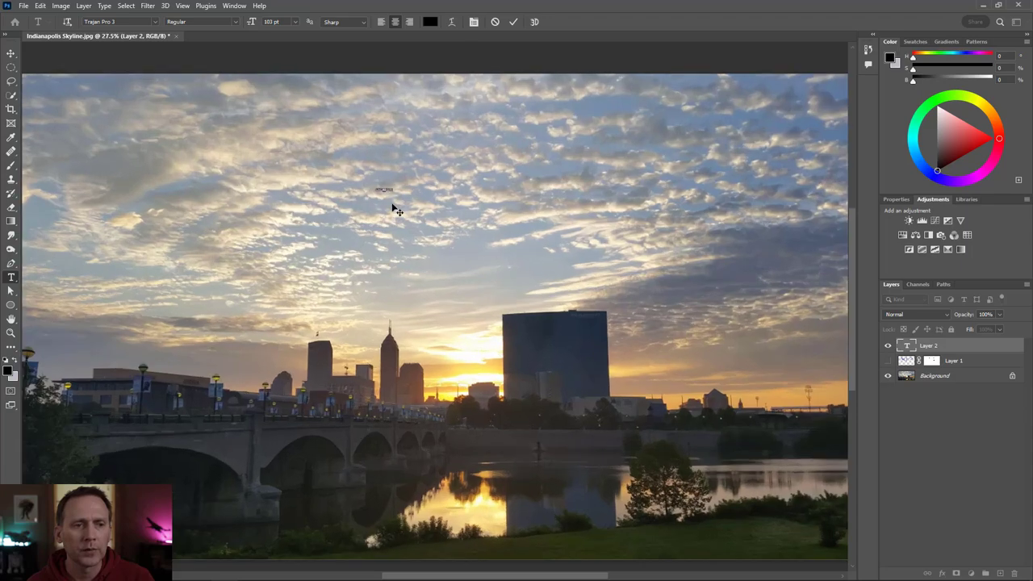
scroll(398, 209, up, 3)
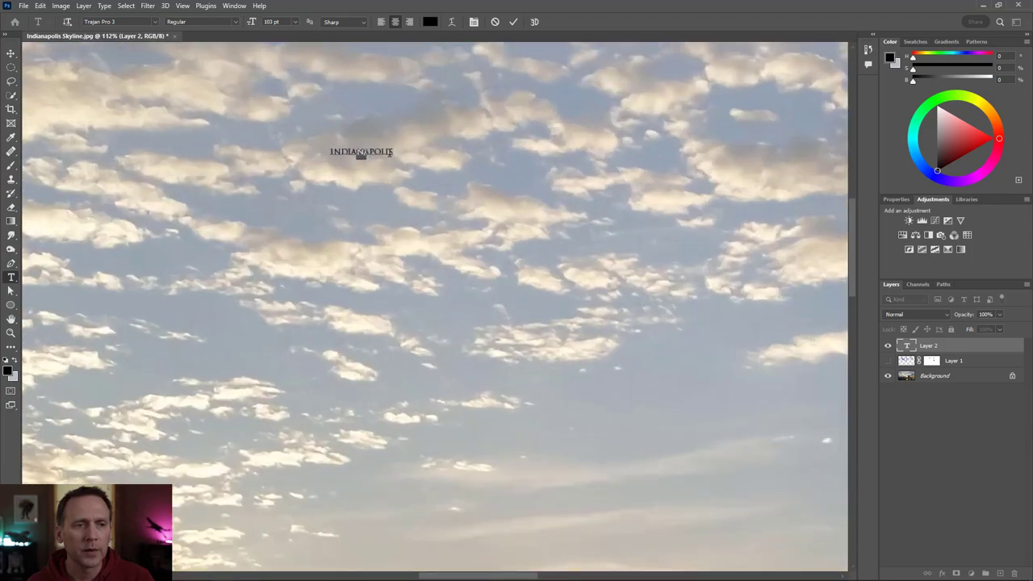
drag(394, 151, 350, 150)
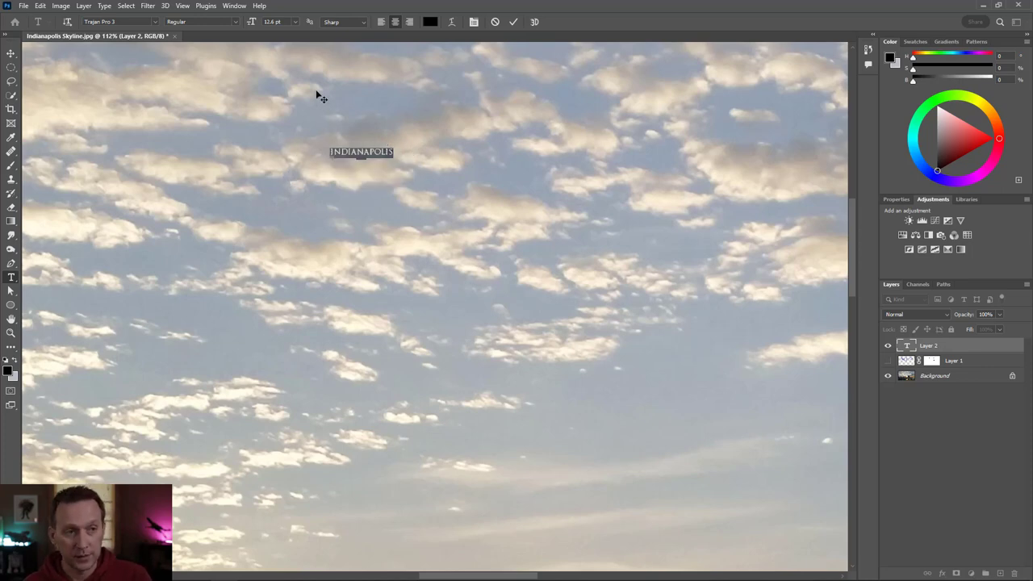
drag(250, 22, 297, 26)
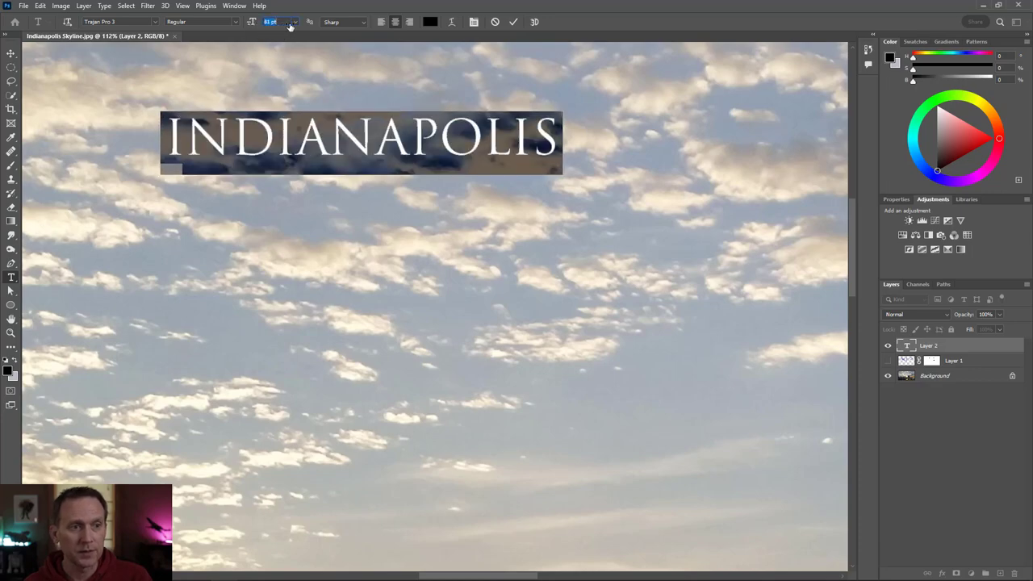
scroll(323, 165, down, 5)
scroll(323, 165, down, 2)
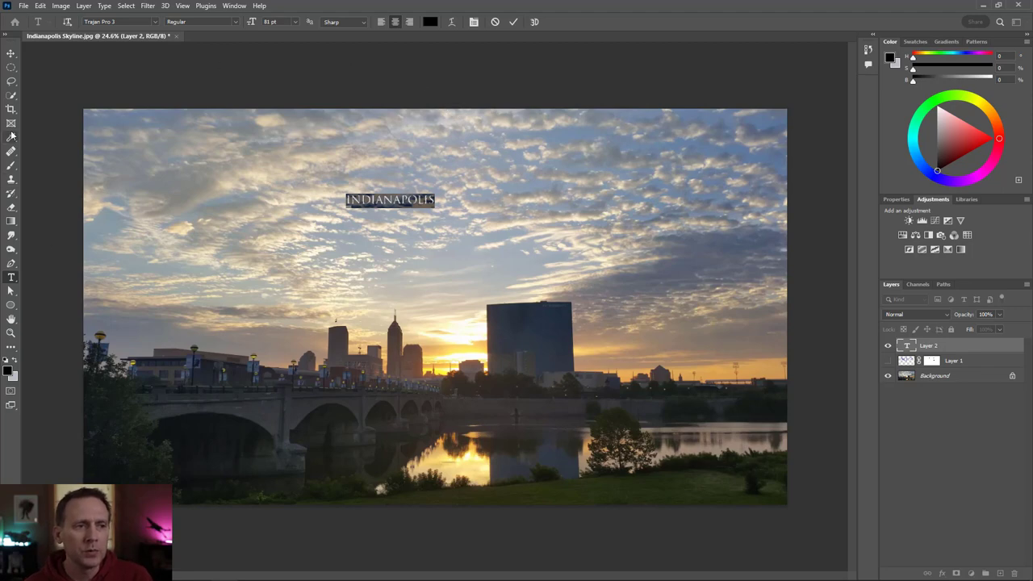
Commit the INDIANAPOLIS text, zoom in on the title, then zoom back out.
click(12, 333)
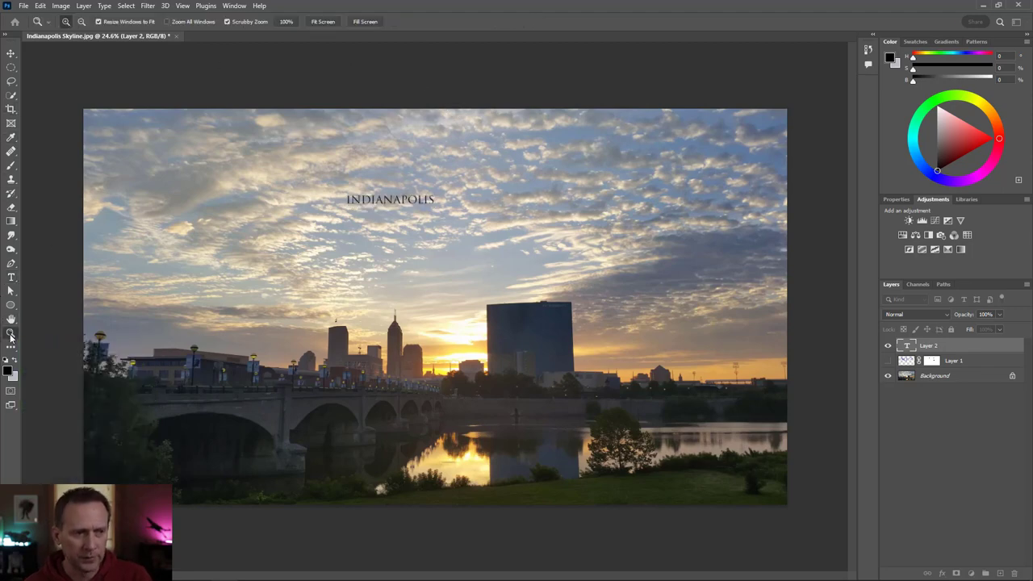
click(448, 276)
click(438, 250)
click(439, 246)
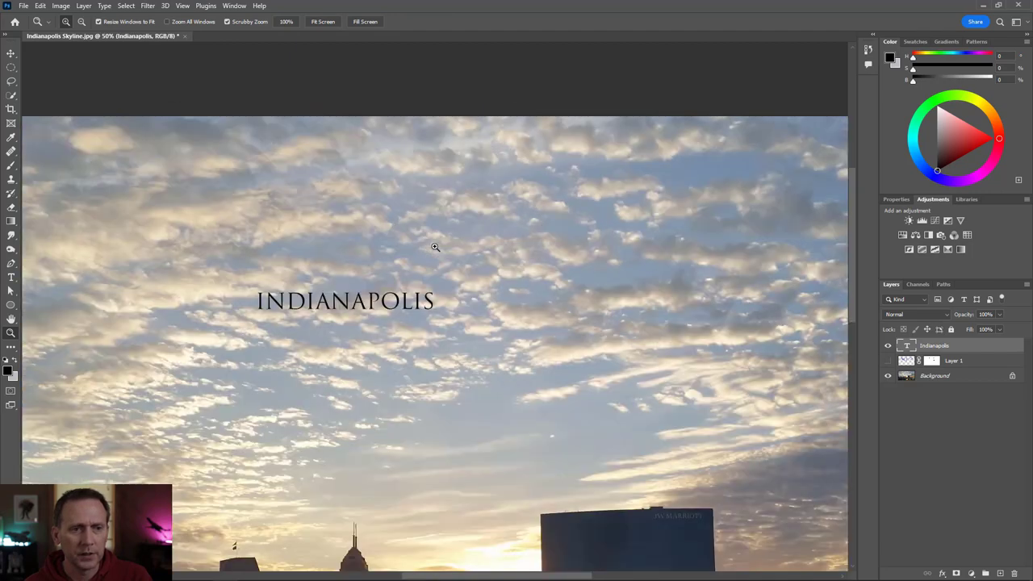
click(439, 244)
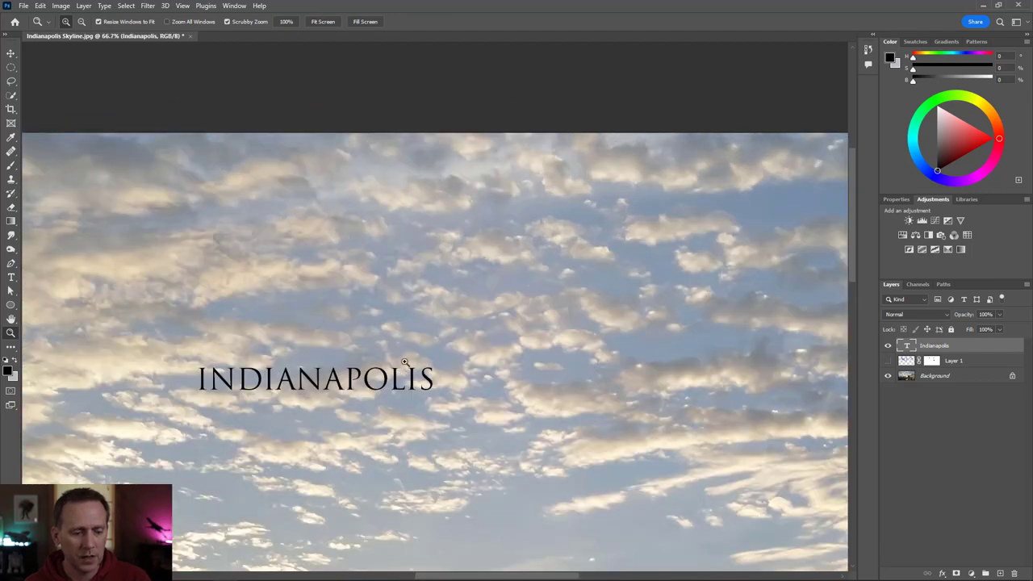
key(alt)
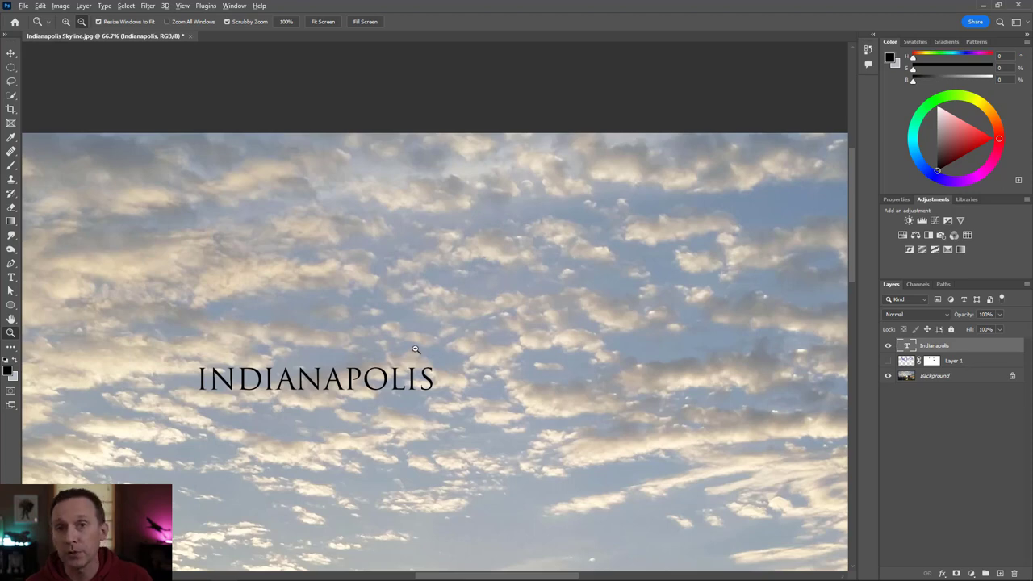
alt+click(415, 349)
alt+click(416, 349)
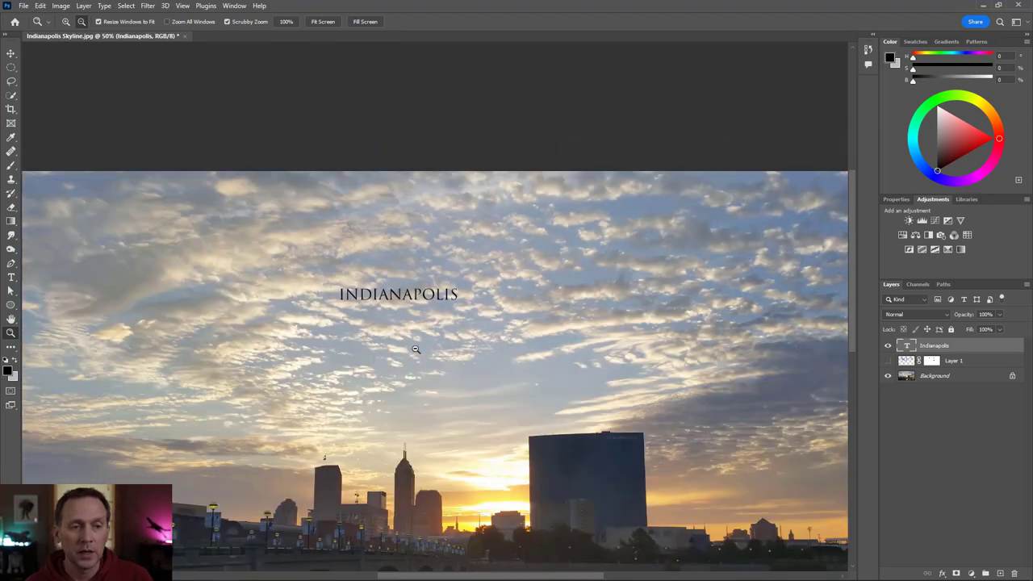
alt+click(419, 323)
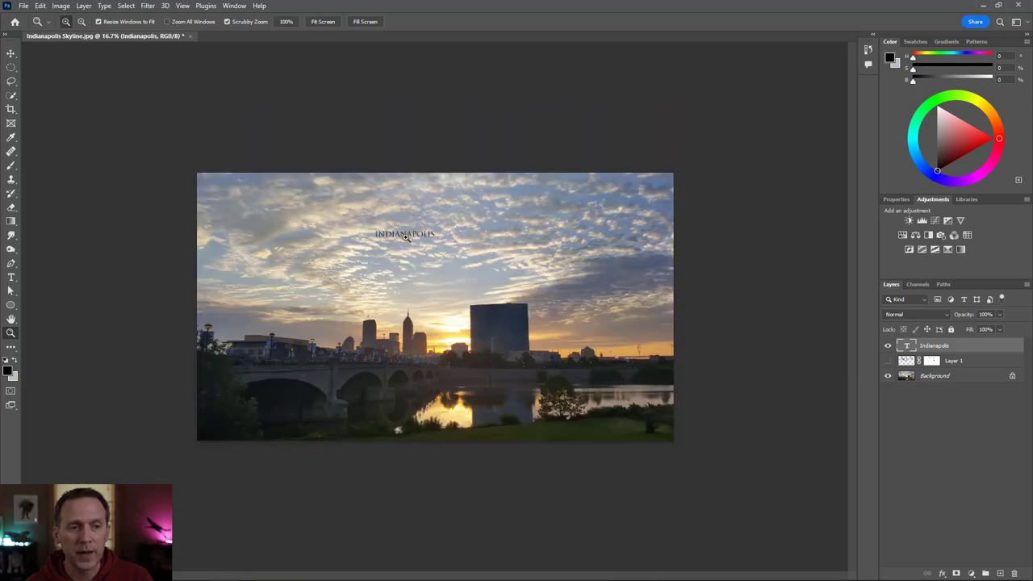
Recheck the 81 pt title against the whole skyline photo, zooming in and out.
click(393, 197)
click(455, 335)
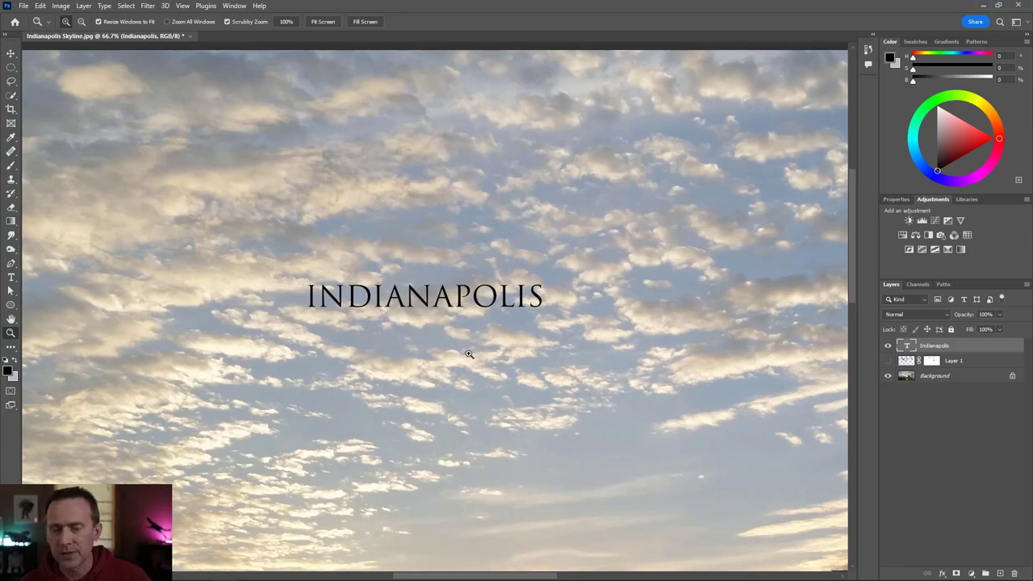
drag(468, 352, 436, 334)
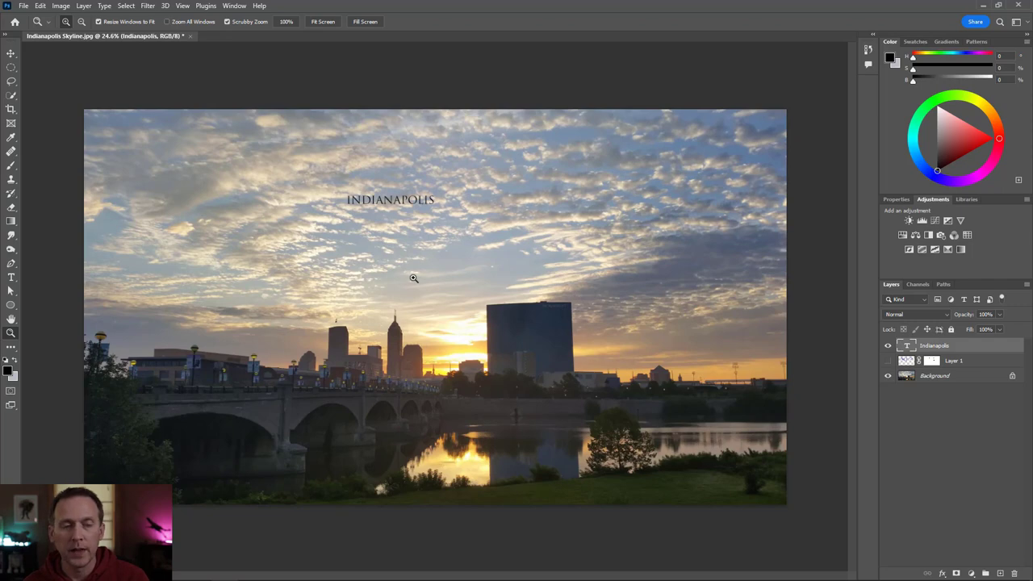
key(ctrl+plus)
key(ctrl+plus)
key(ctrl+plus)
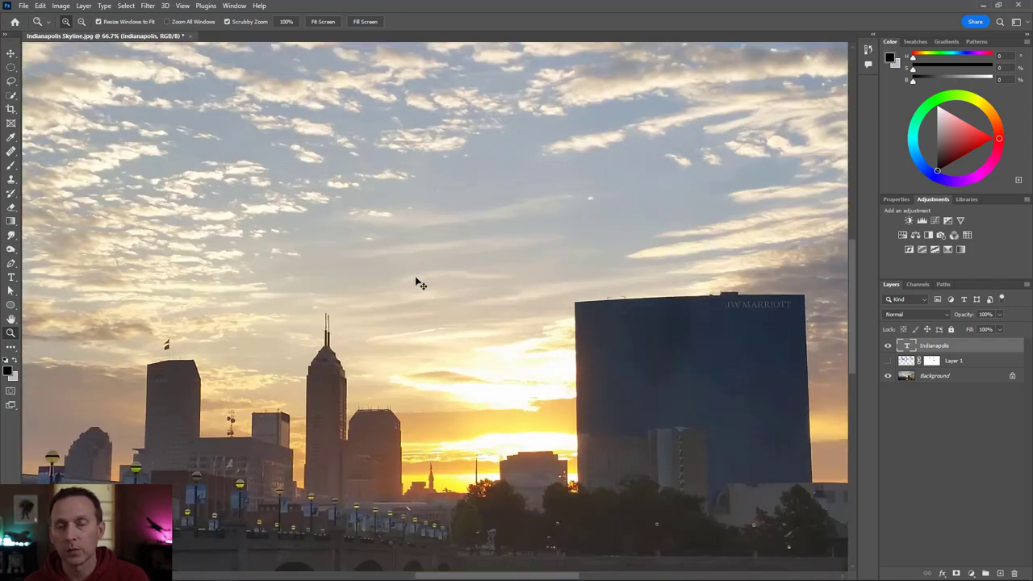
key(ctrl+minus)
key(ctrl+minus)
key(ctrl+minus)
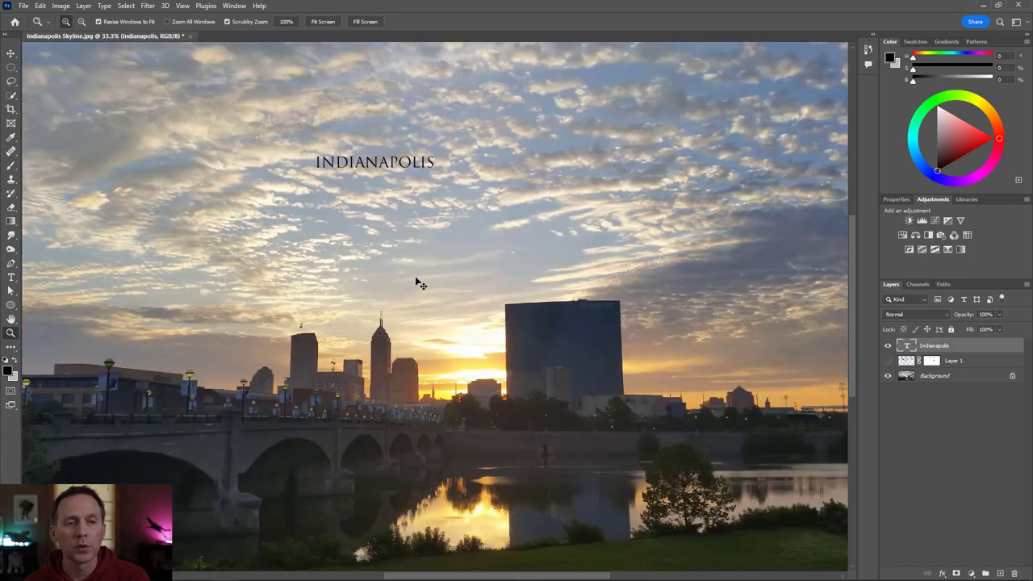
key(ctrl+minus)
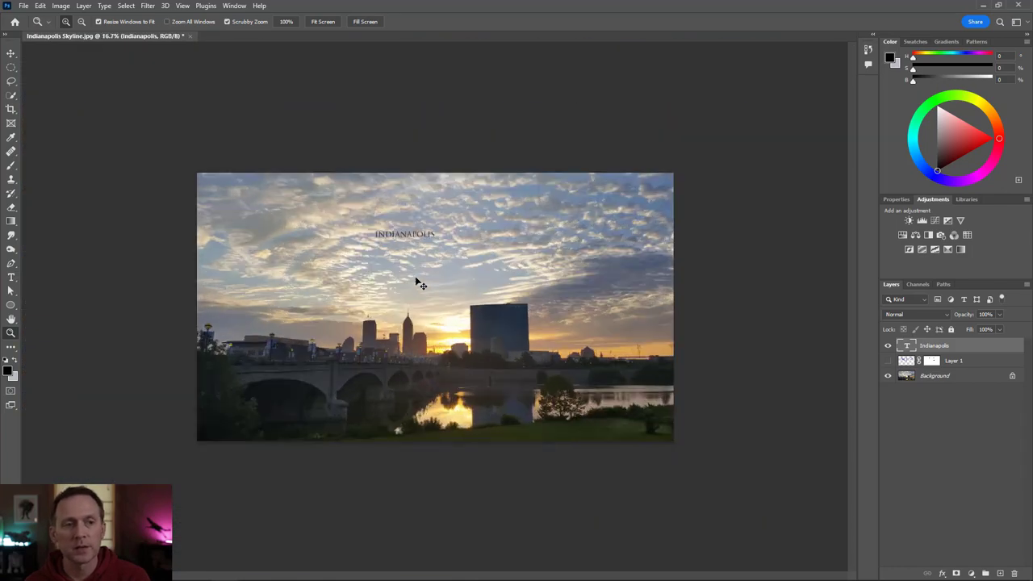
key(ctrl+plus)
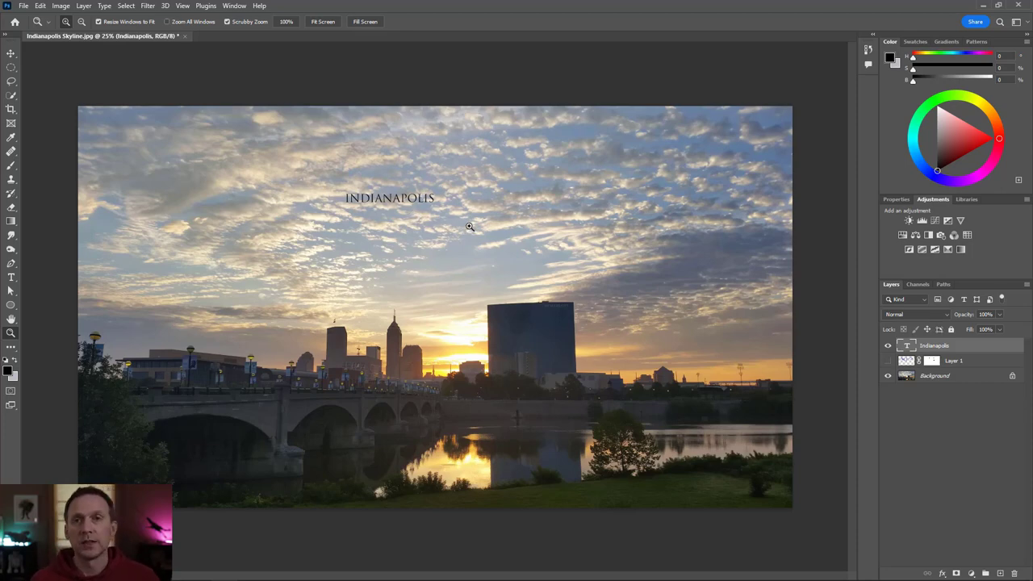
click(11, 277)
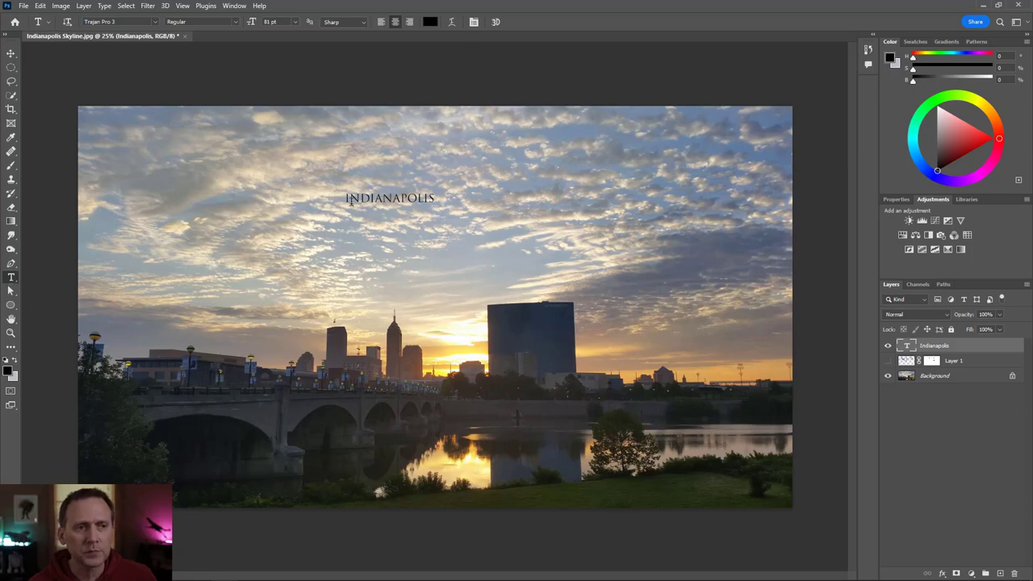
Select the word INDIANAPOLIS and enlarge it to 411 pt.
scroll(346, 198, up, 5)
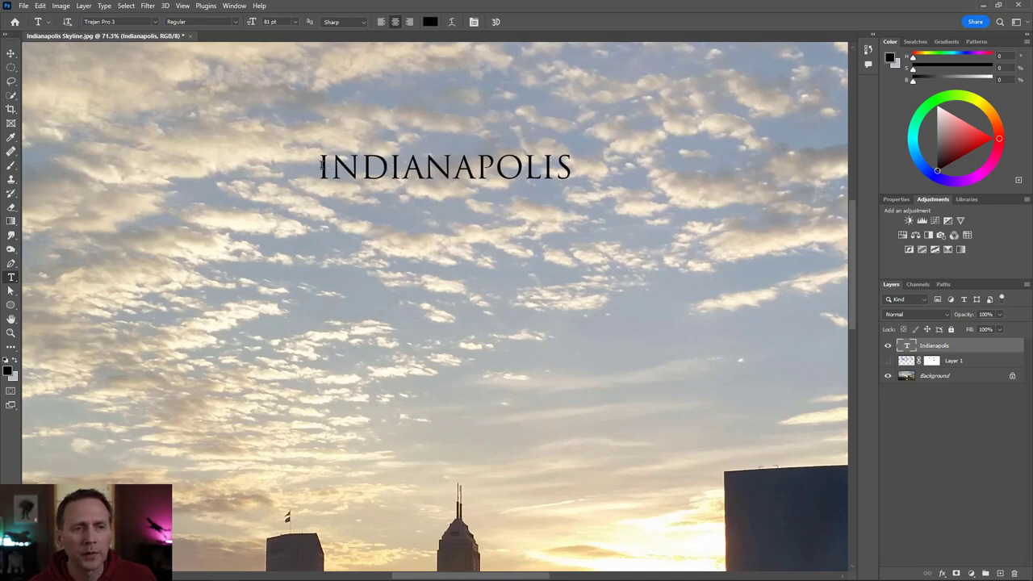
drag(321, 166, 573, 169)
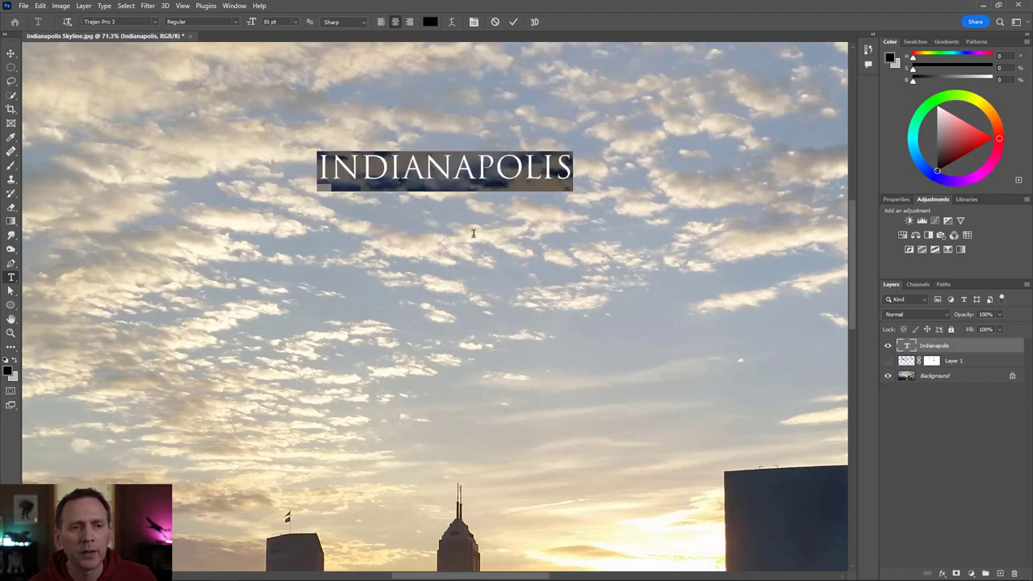
key(ctrl+0)
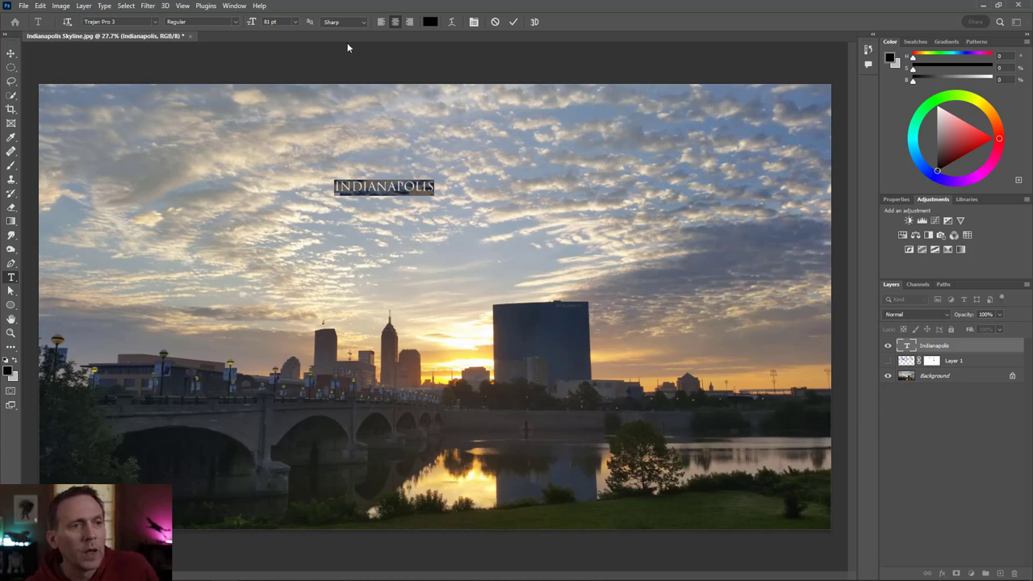
drag(254, 22, 426, 31)
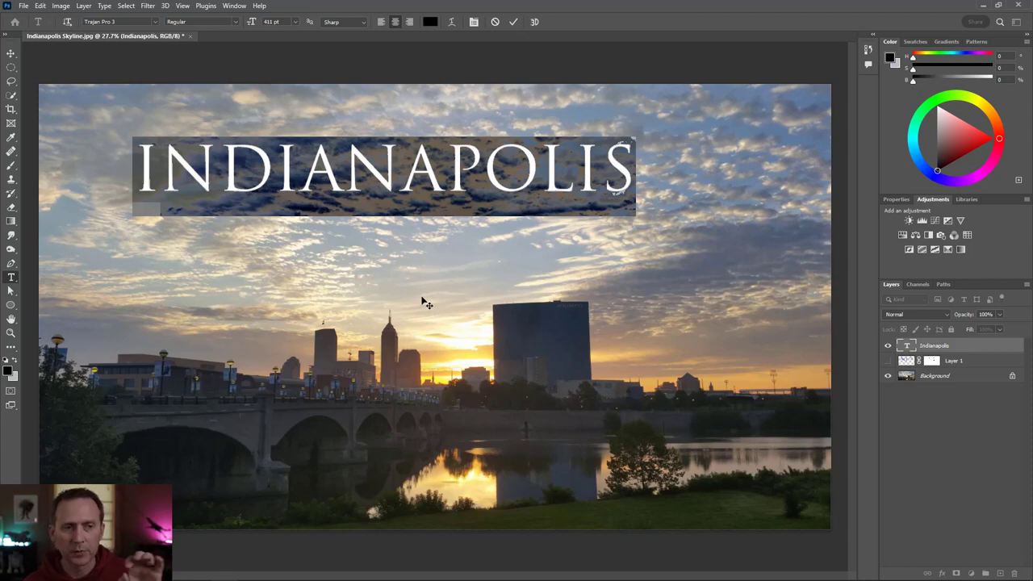
Position the 411 pt title across the sky and commit the text.
drag(415, 283, 469, 273)
scroll(467, 272, down, 2)
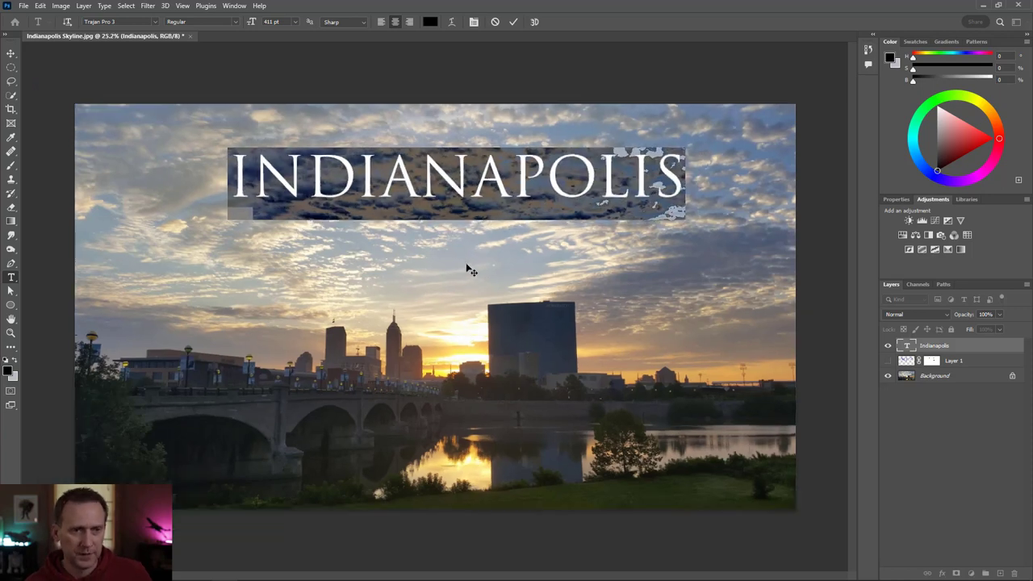
drag(457, 250, 451, 247)
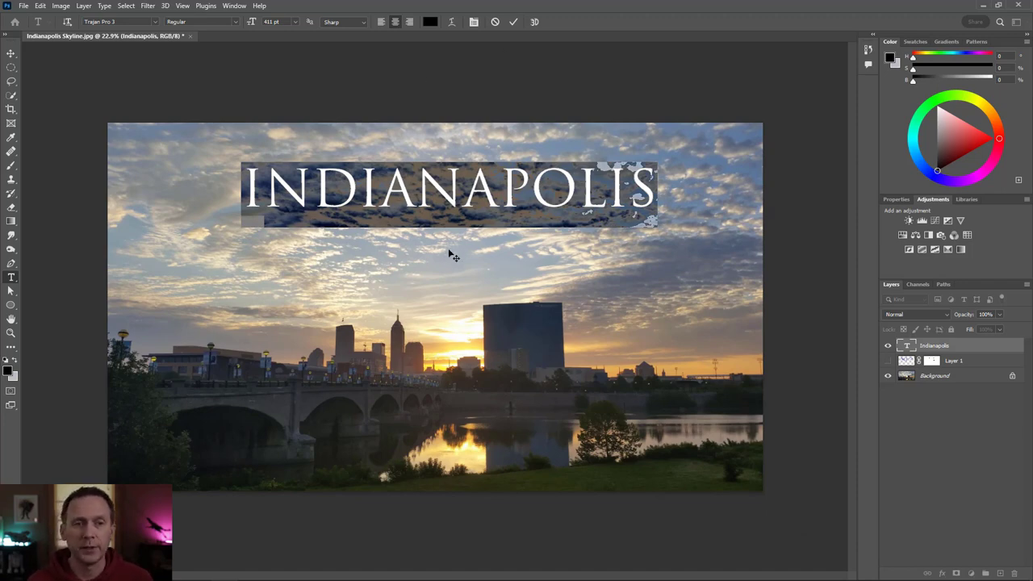
click(513, 23)
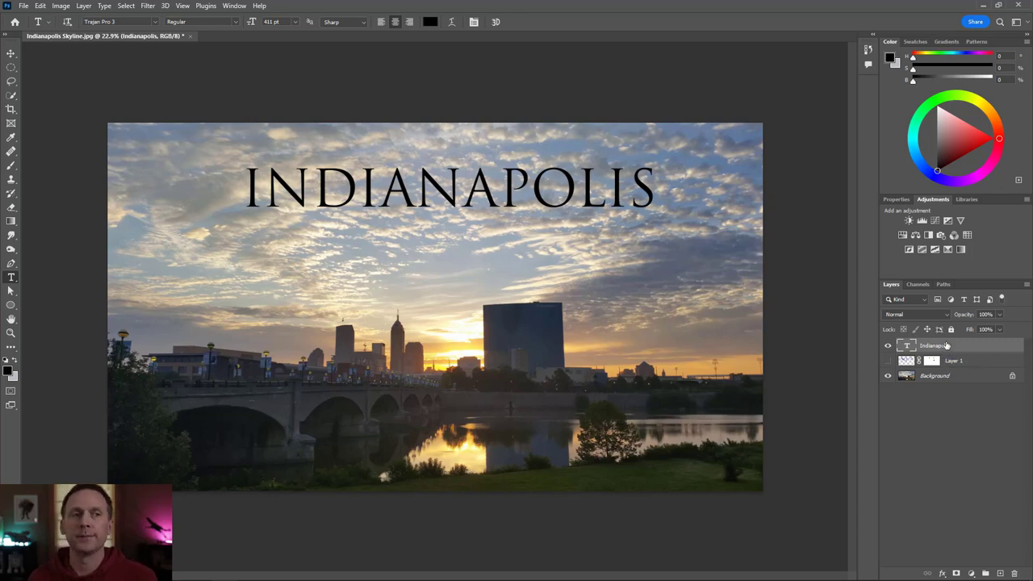
Open the Drop Shadow layer style for the INDIANAPOLIS title.
click(84, 6)
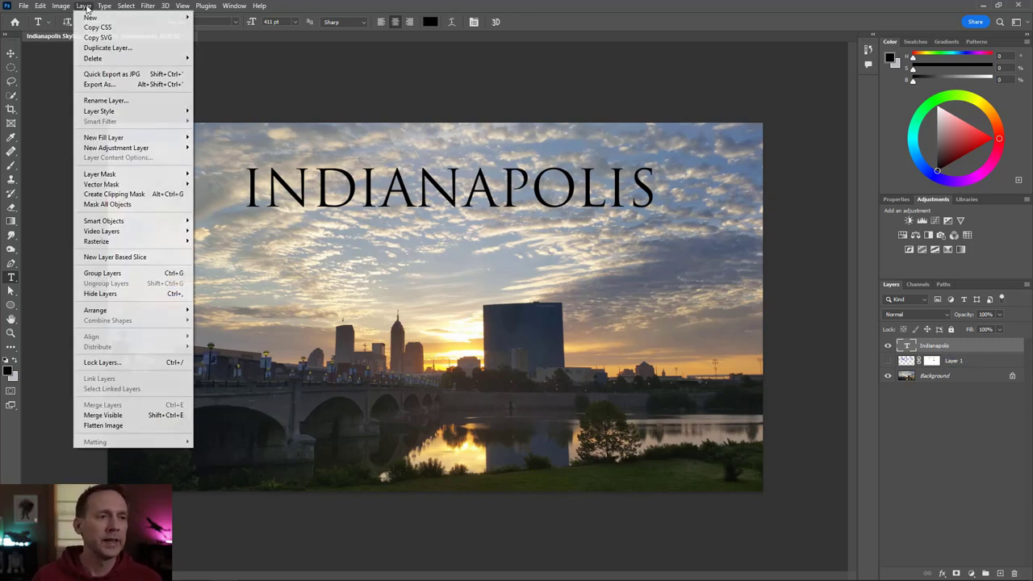
mouse_move(96, 113)
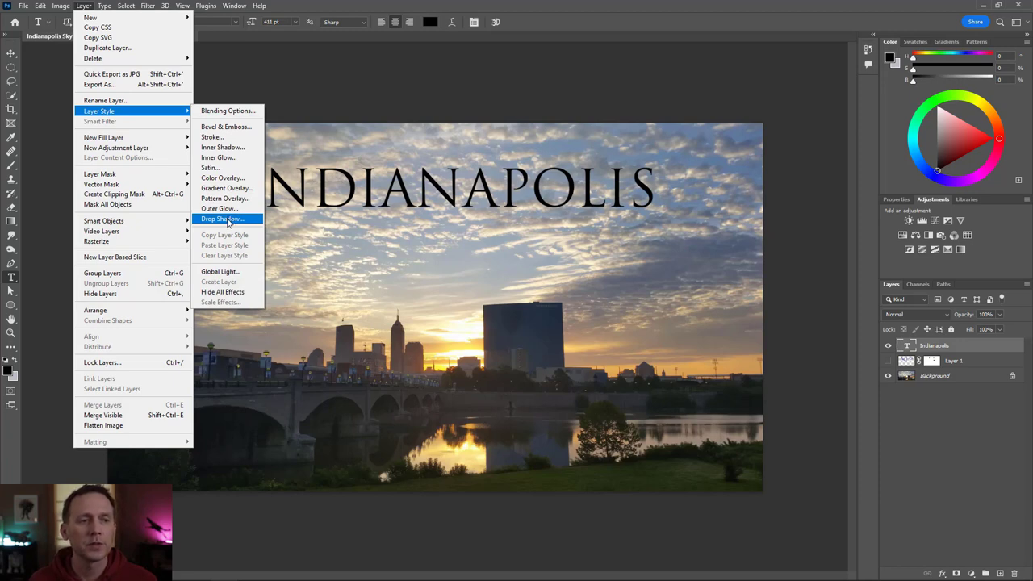
click(228, 220)
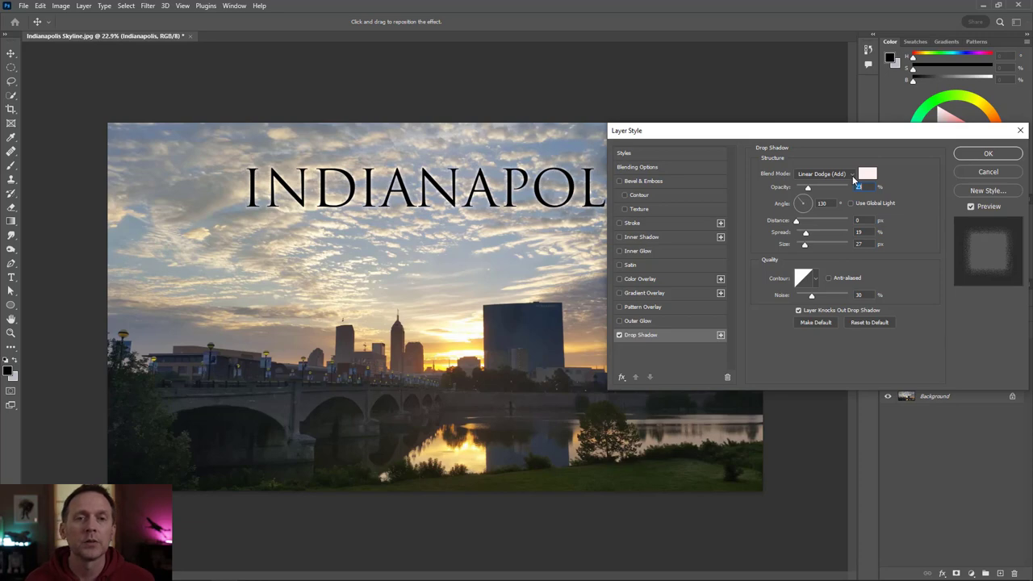
Set the drop shadow to Normal blend mode with a pure black colour.
click(853, 180)
click(852, 184)
click(852, 176)
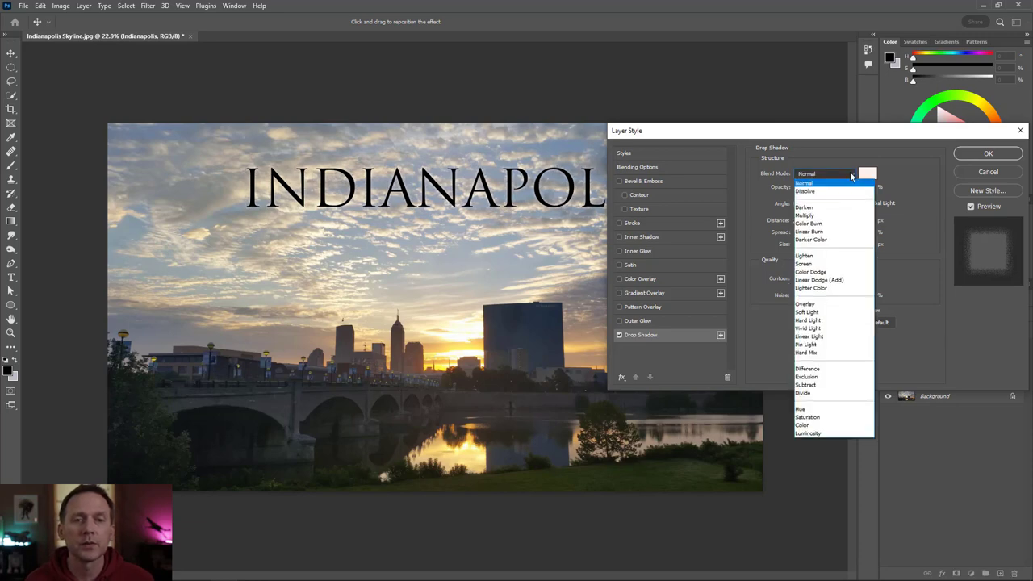
click(851, 176)
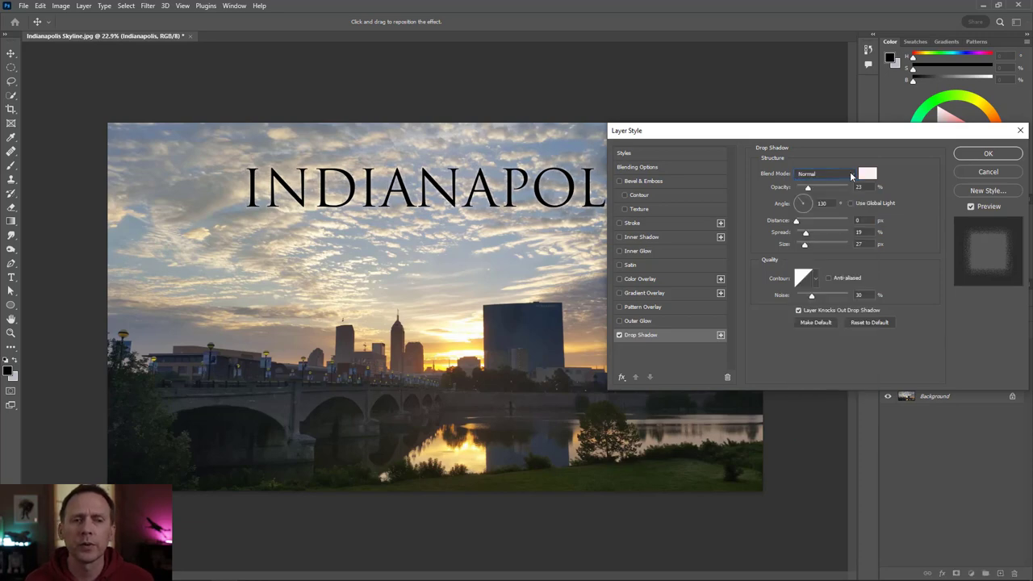
click(867, 174)
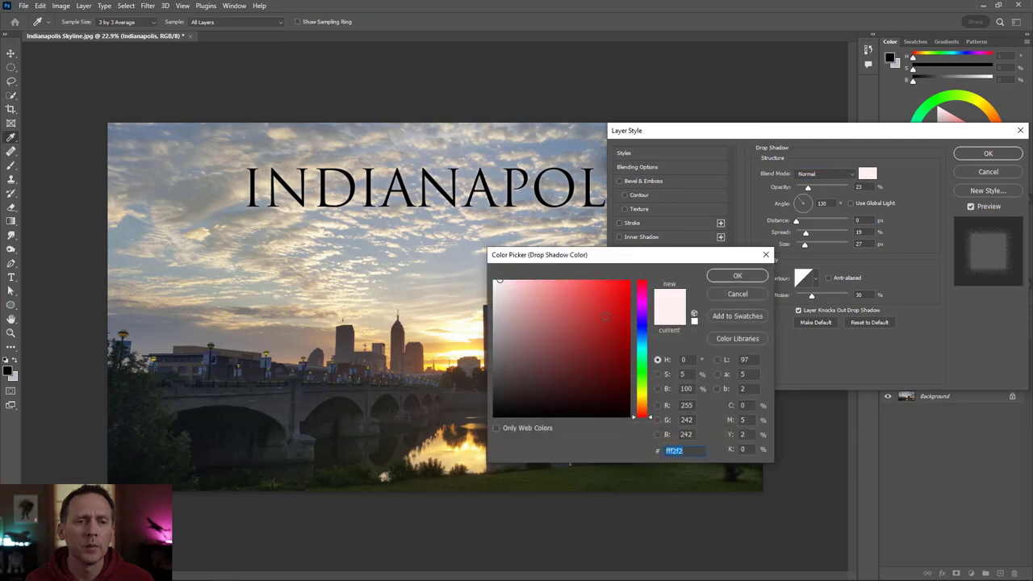
click(613, 420)
drag(614, 421, 621, 432)
click(737, 276)
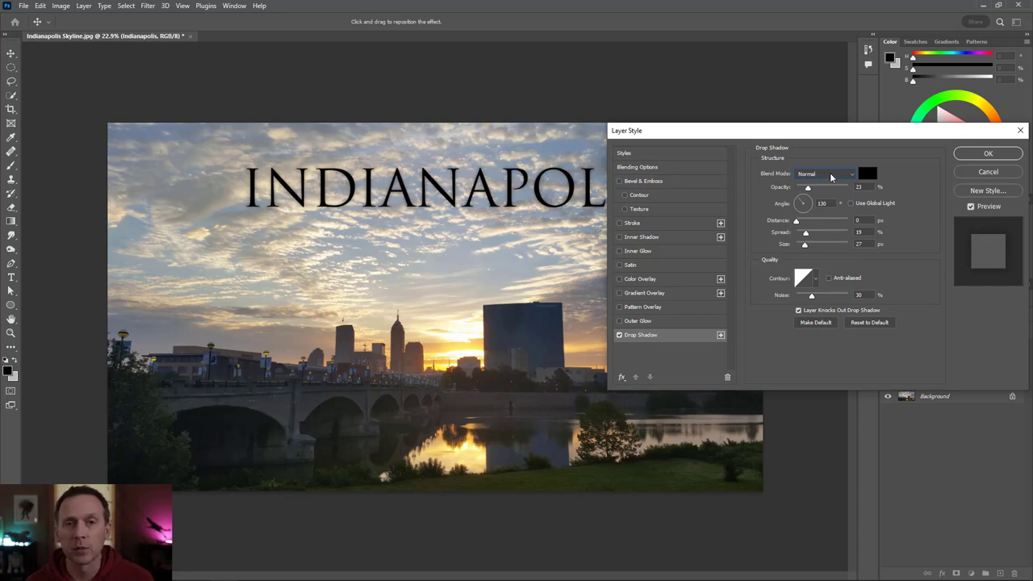
Set the shadow to 43% opacity, 26% spread and 10 px size, reposition it, and apply.
drag(808, 188, 833, 221)
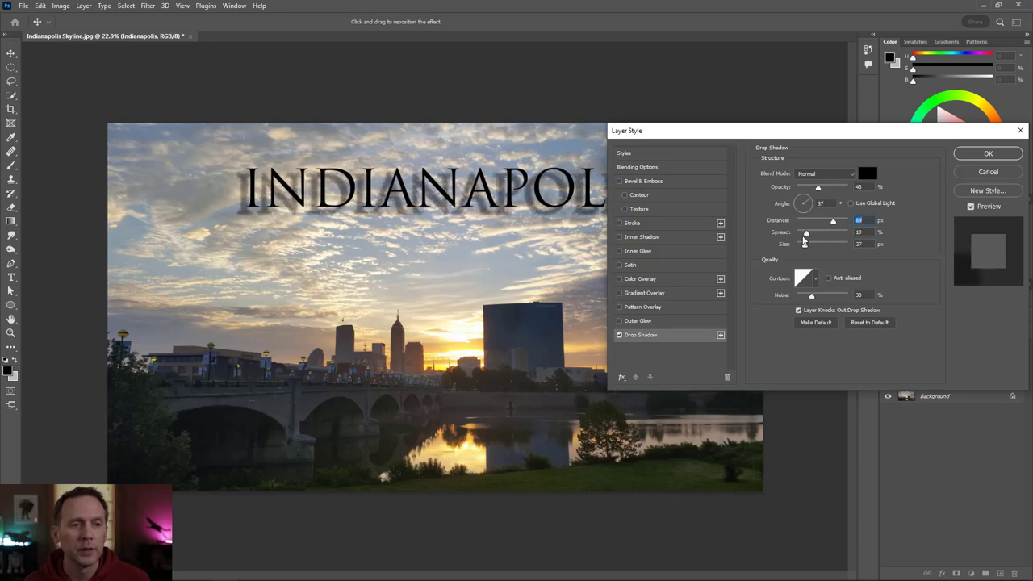
mouse_move(803, 238)
mouse_down()
mouse_move(834, 250)
mouse_move(798, 253)
mouse_move(853, 257)
mouse_move(803, 253)
mouse_up()
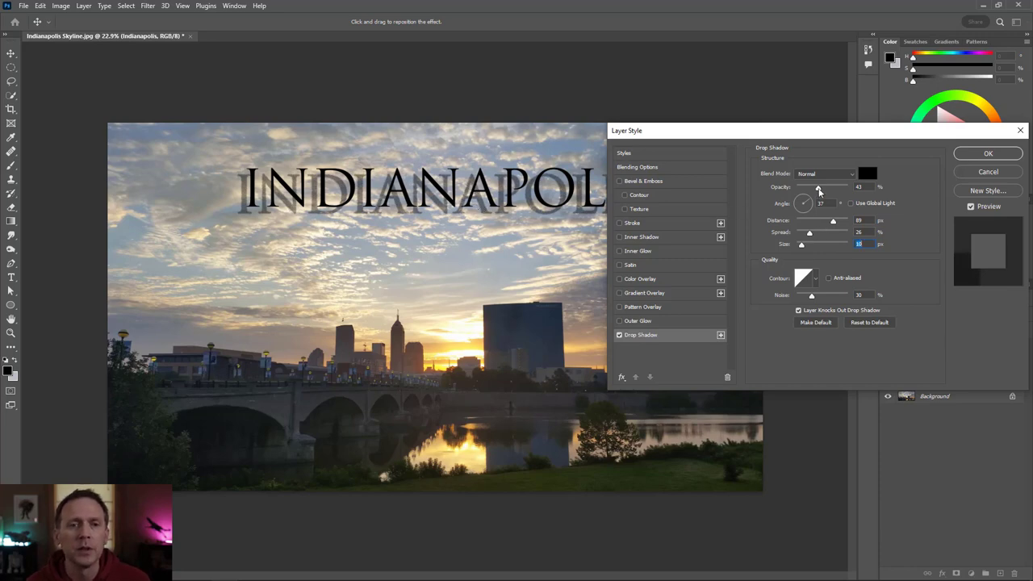
drag(833, 222, 809, 226)
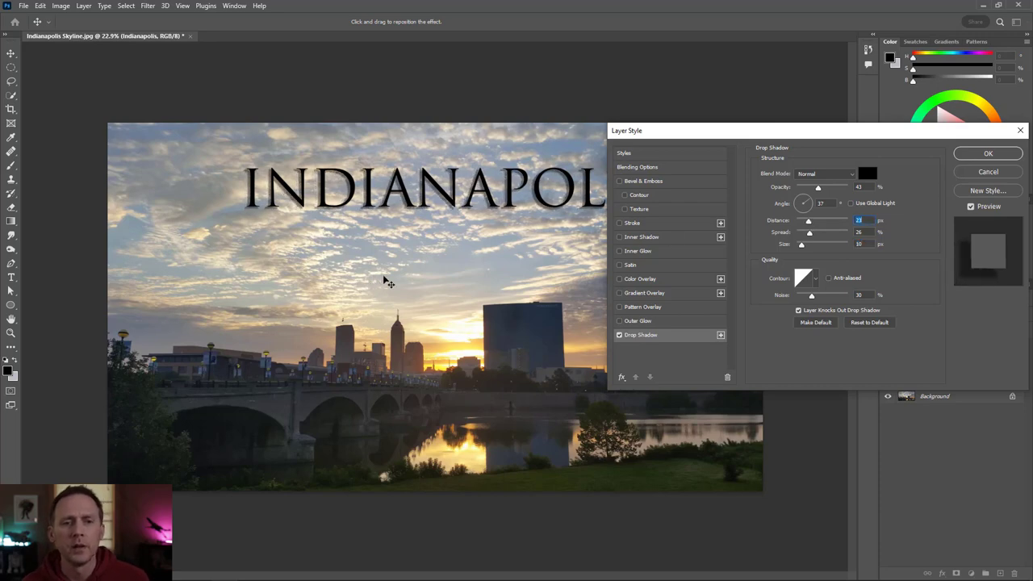
mouse_move(440, 225)
mouse_down()
mouse_move(436, 262)
mouse_move(408, 252)
mouse_move(456, 227)
mouse_move(445, 207)
mouse_up()
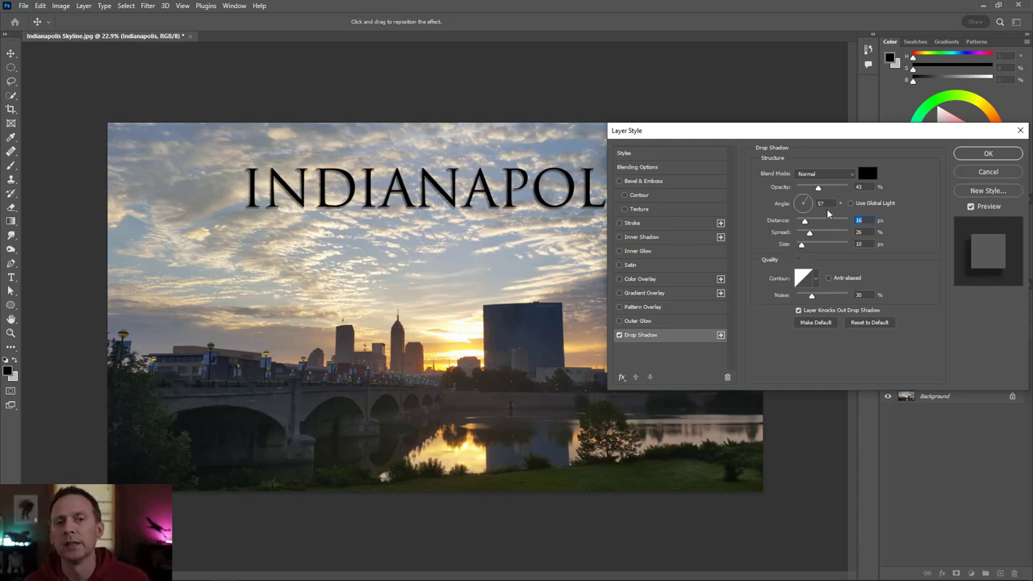
click(986, 153)
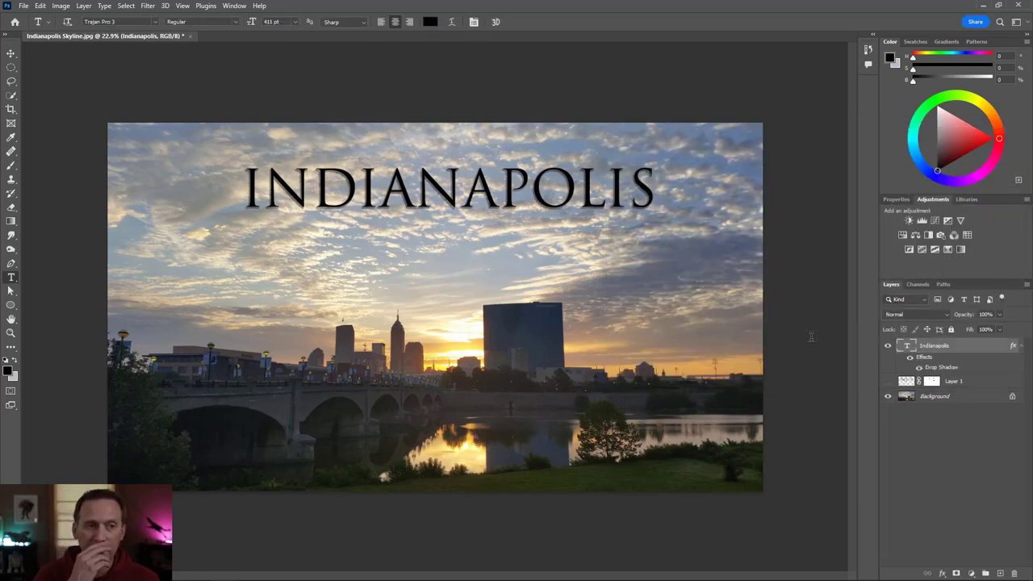
click(919, 367)
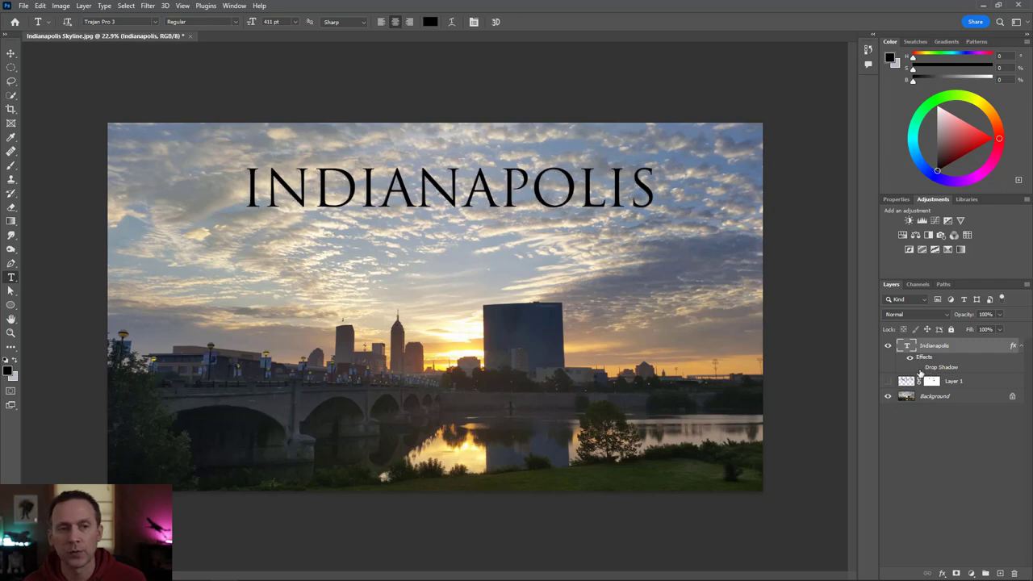
click(919, 368)
click(918, 368)
click(919, 367)
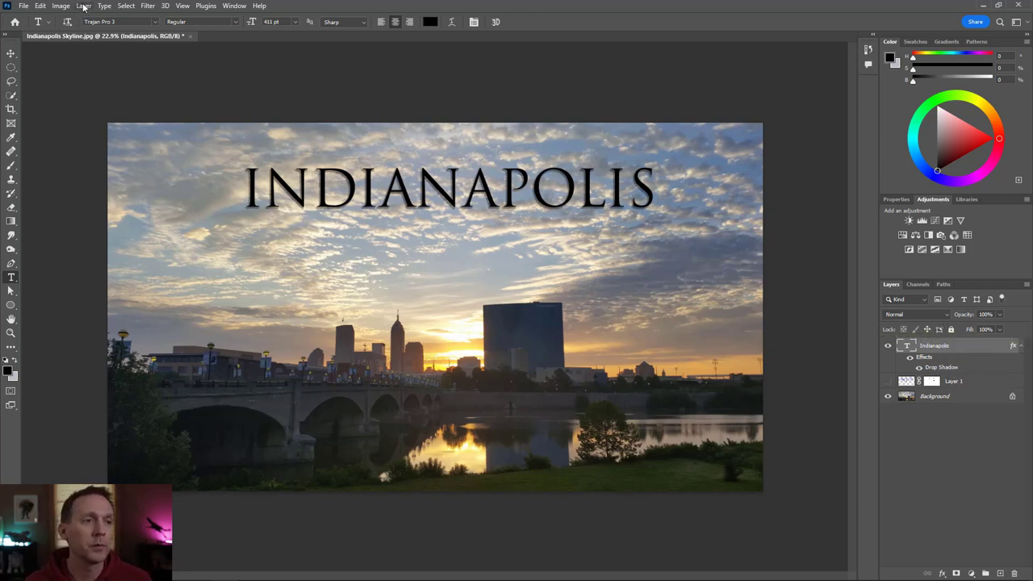
double_click(986, 349)
Move the Layer Style dialog aside to view the layers, then close it unchanged.
drag(747, 130, 486, 119)
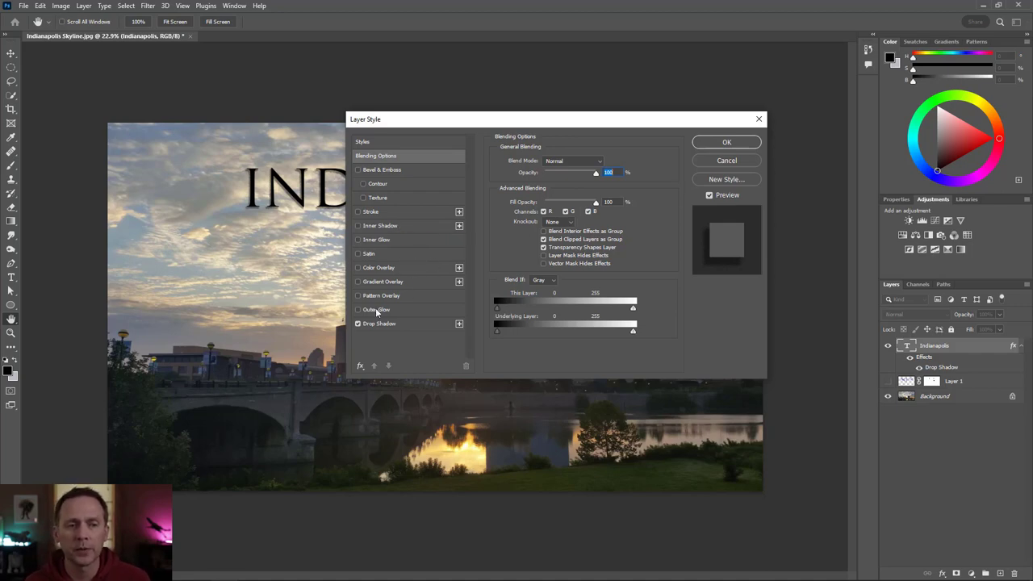
click(712, 143)
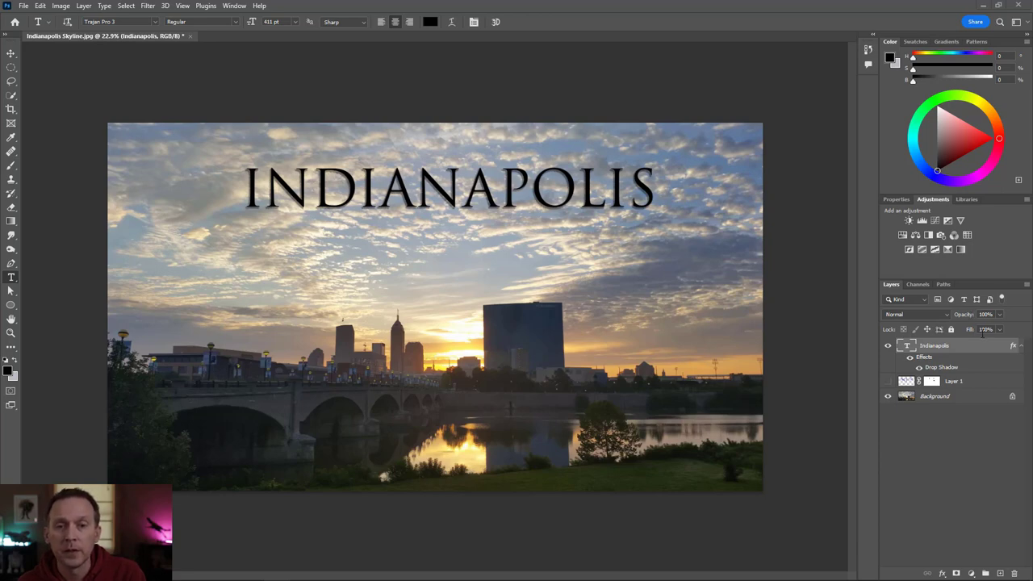
Hide the title, show and select Layer 1, leaving its purple scribble at 100% fill.
click(888, 346)
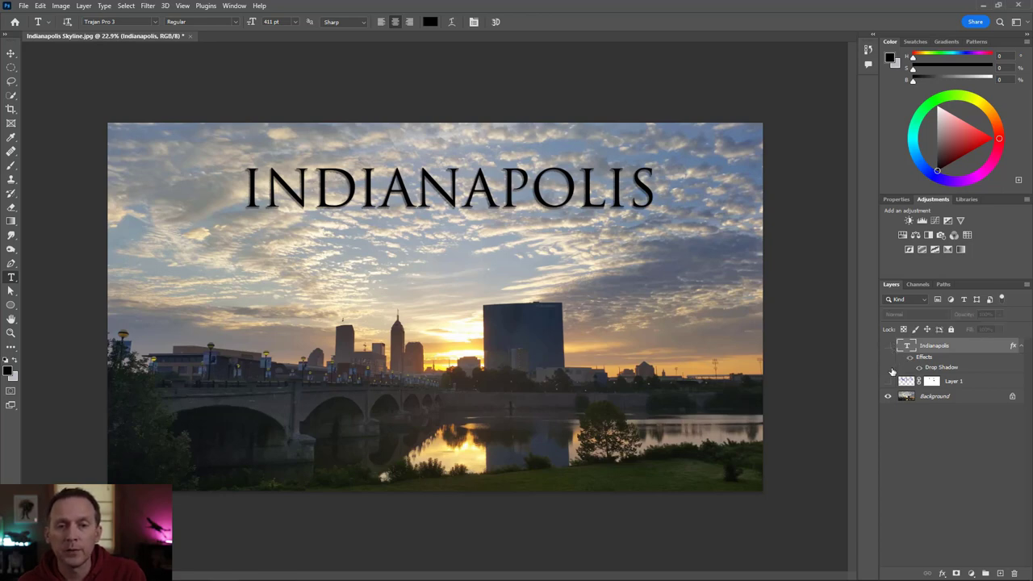
click(889, 382)
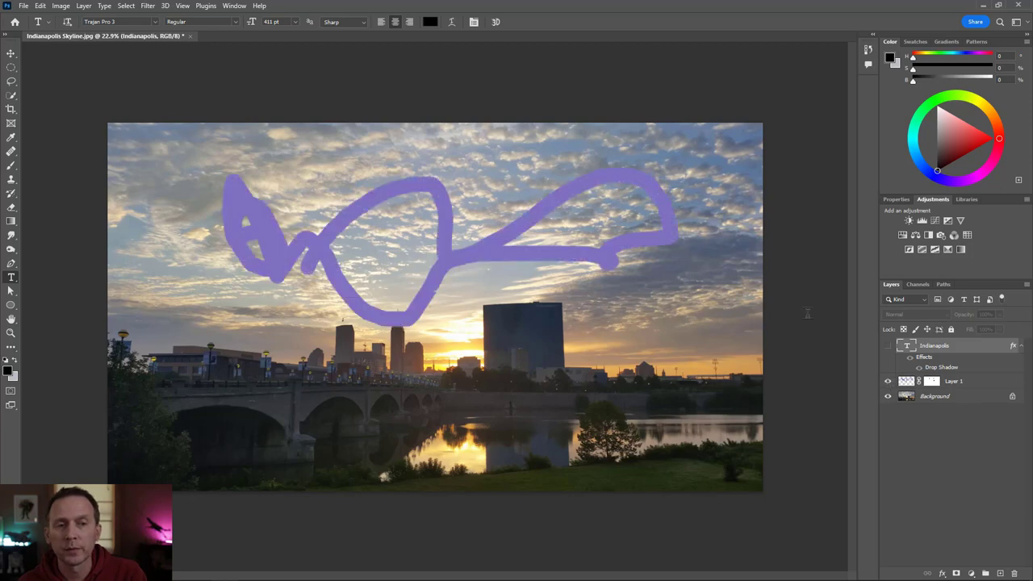
click(961, 385)
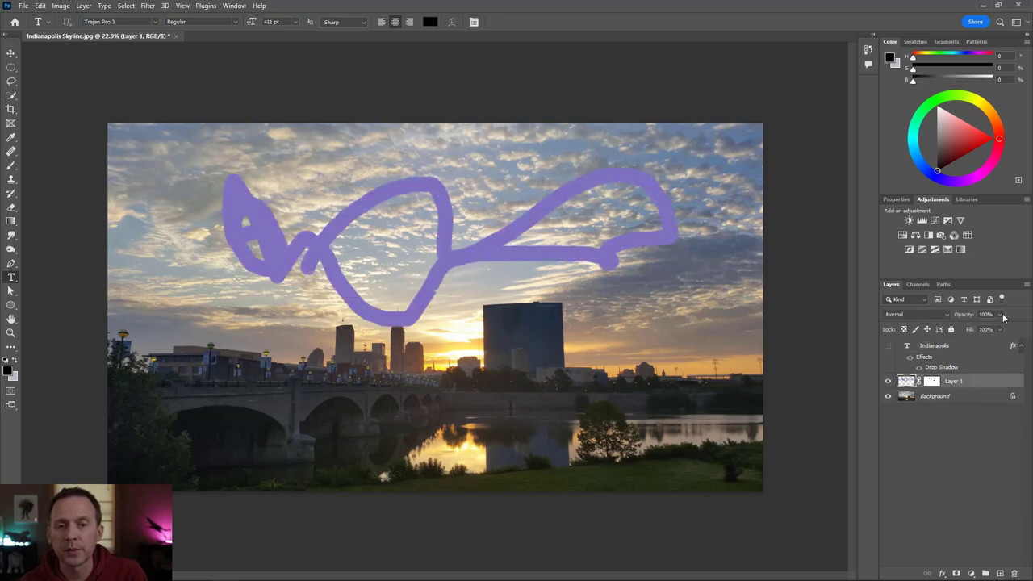
click(1001, 315)
drag(1002, 327, 974, 331)
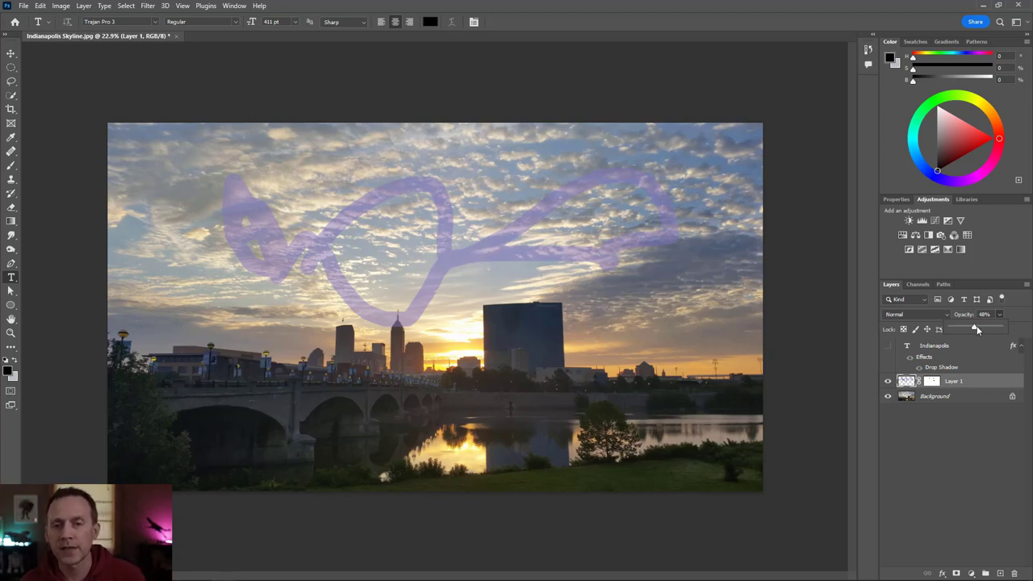
mouse_move(977, 326)
mouse_down()
mouse_move(1017, 321)
mouse_move(973, 349)
mouse_move(984, 345)
mouse_up()
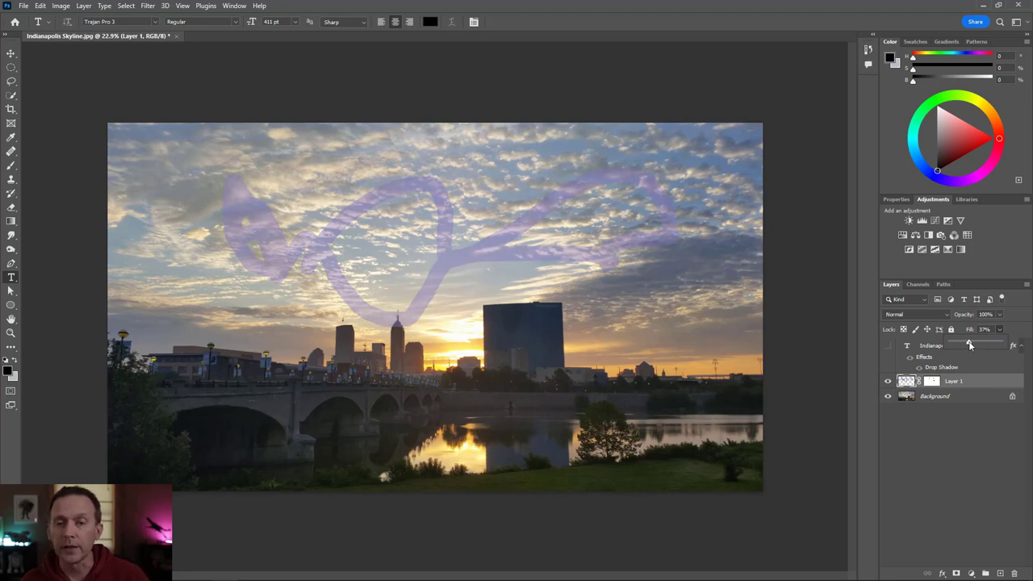
drag(969, 346, 1001, 344)
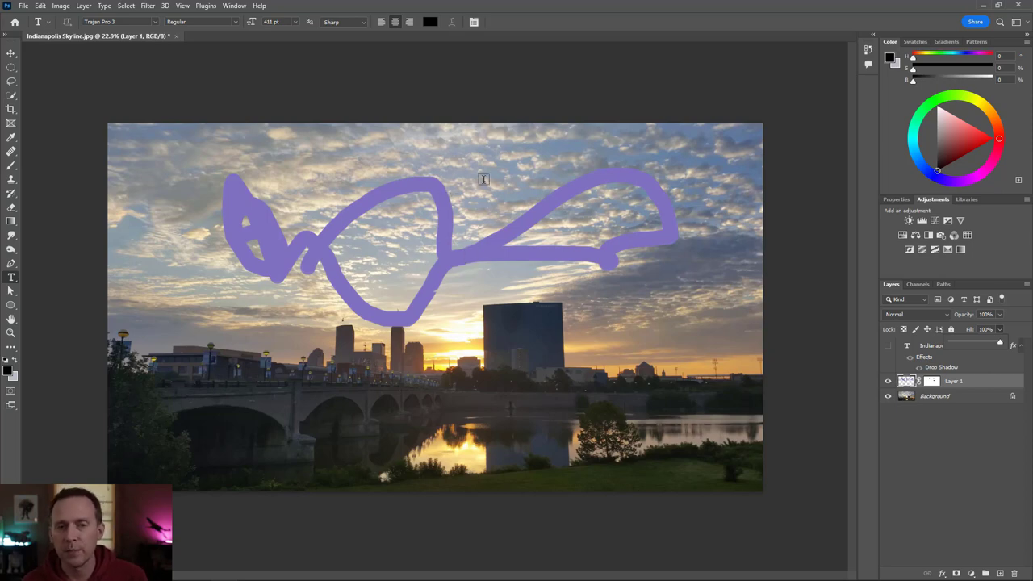
Hide Layer 1, show the INDIANAPOLIS layer, and lower its Fill to 0%.
click(1014, 325)
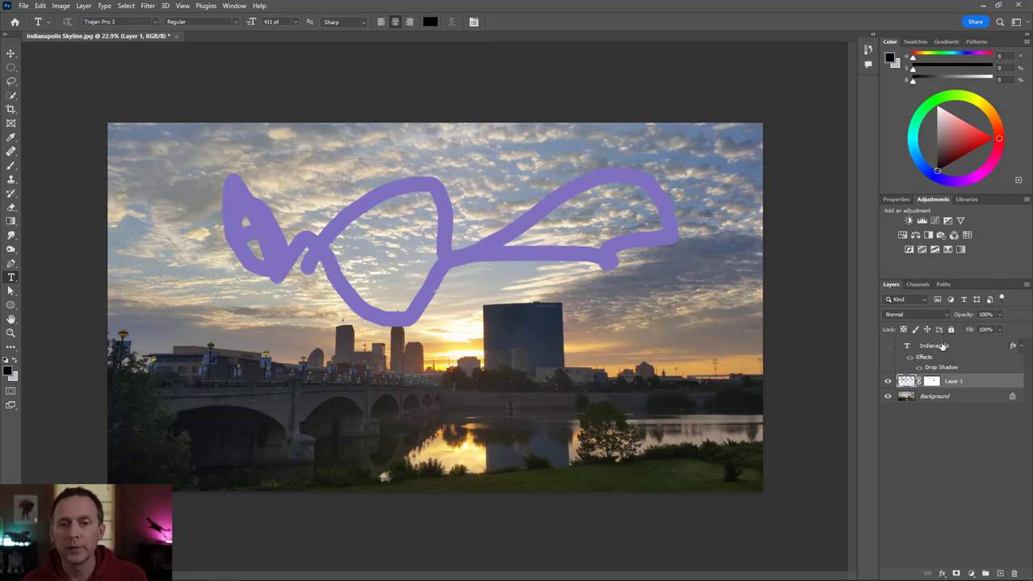
click(908, 355)
click(888, 381)
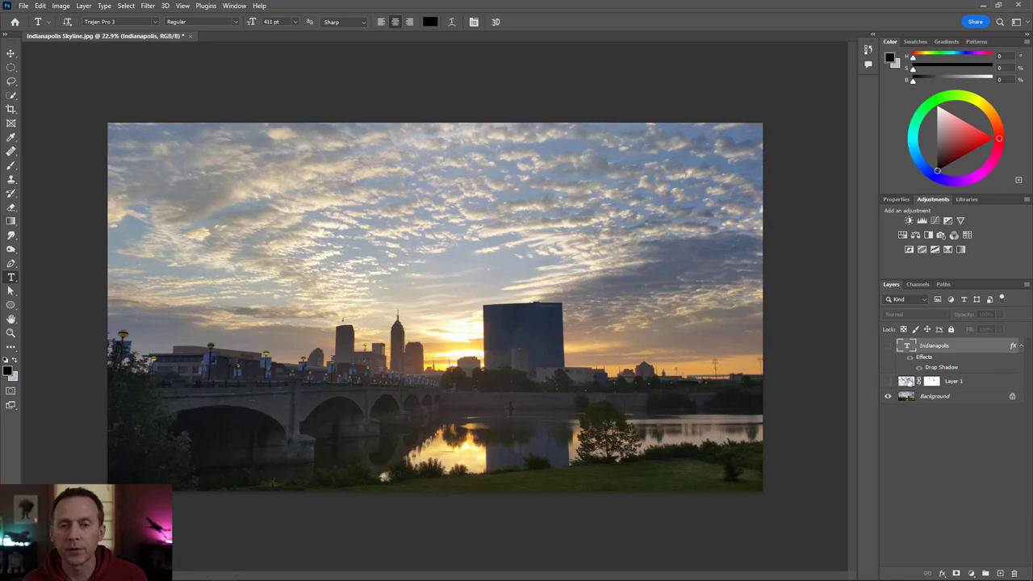
click(888, 347)
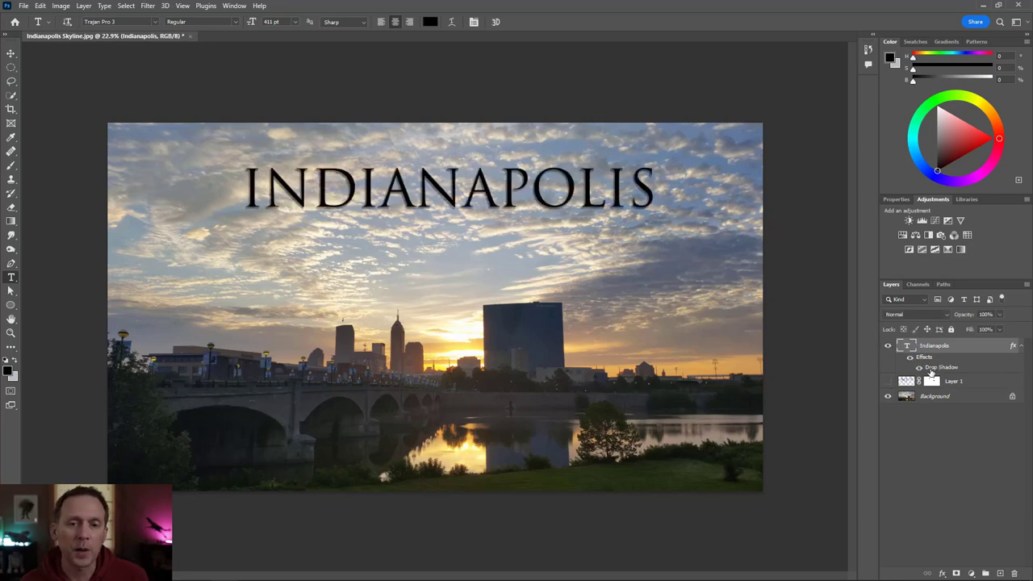
click(999, 329)
drag(1001, 345, 935, 349)
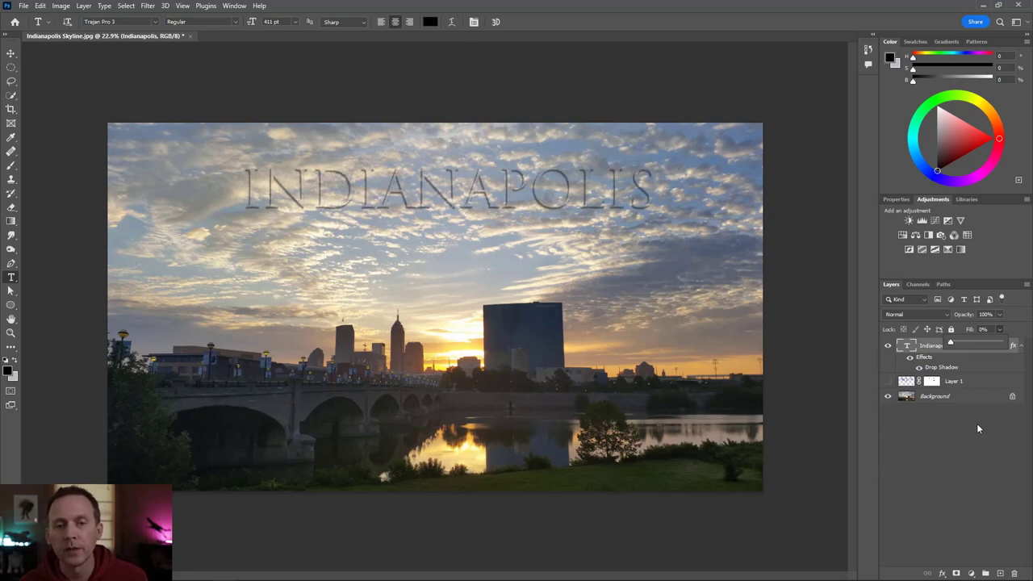
click(968, 462)
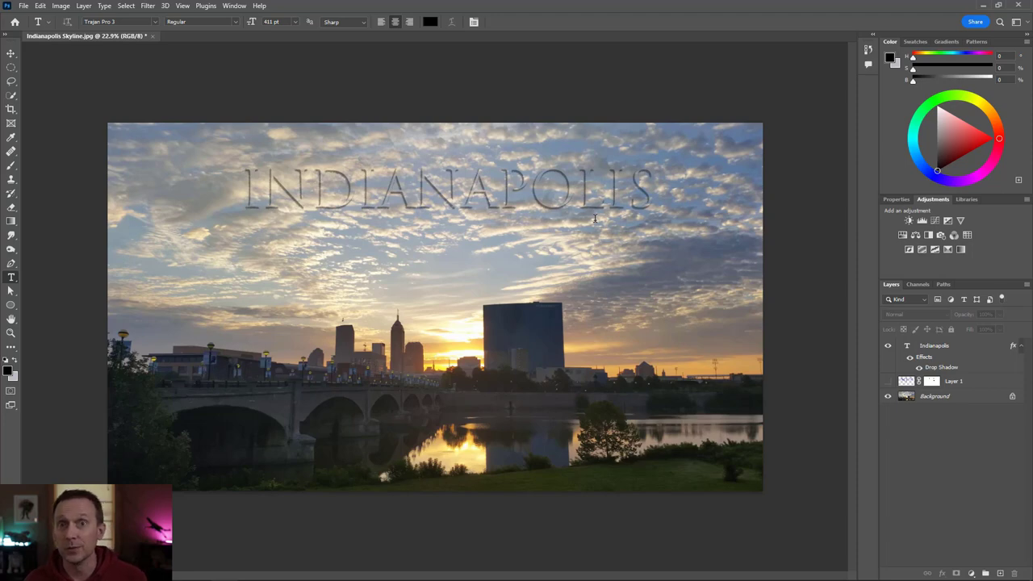
Leave the INDIANAPOLIS layer at 100% opacity with Normal blend mode.
click(934, 350)
click(1000, 315)
drag(1001, 326, 979, 327)
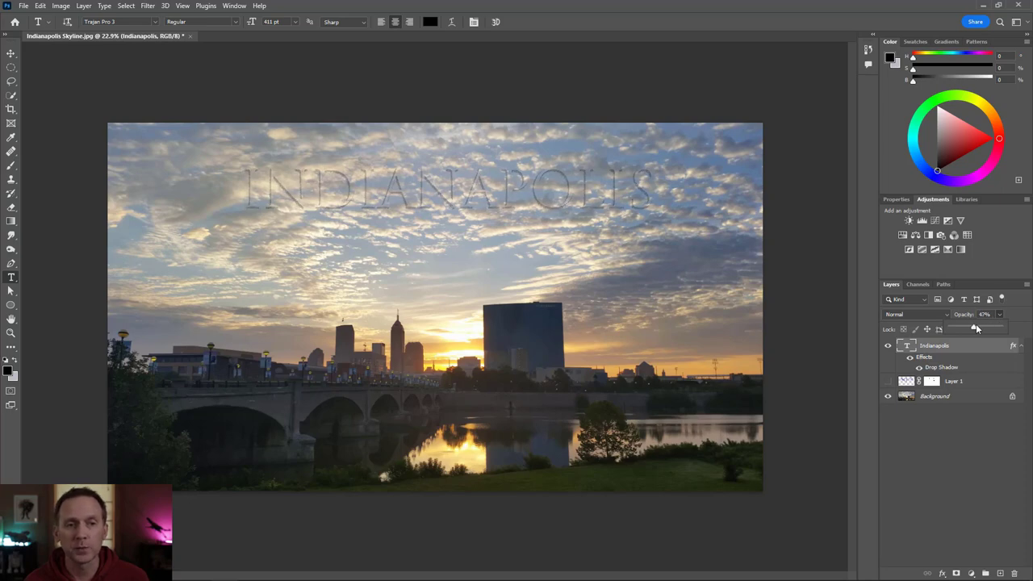
drag(987, 329, 1013, 324)
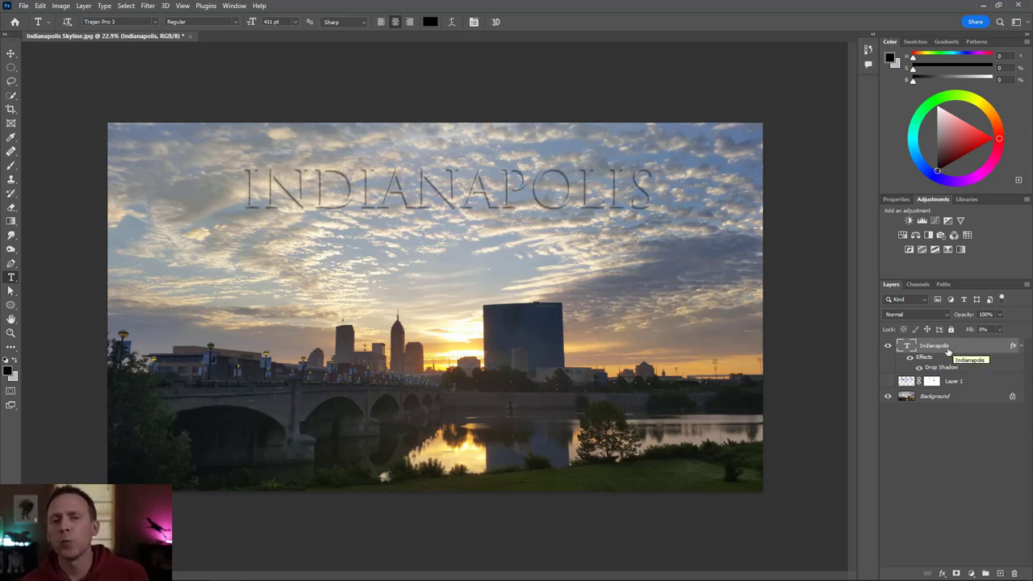
click(949, 317)
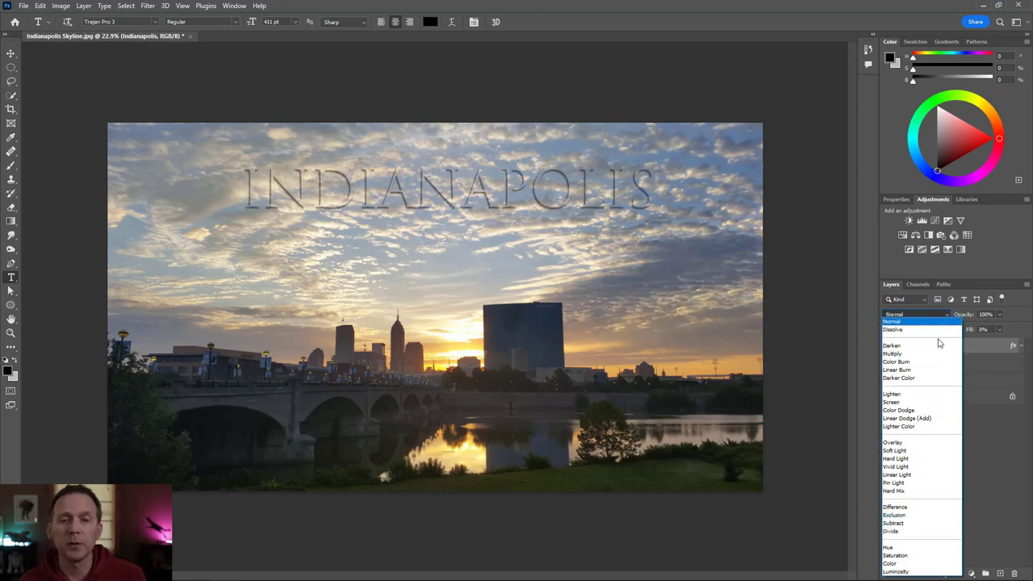
click(920, 321)
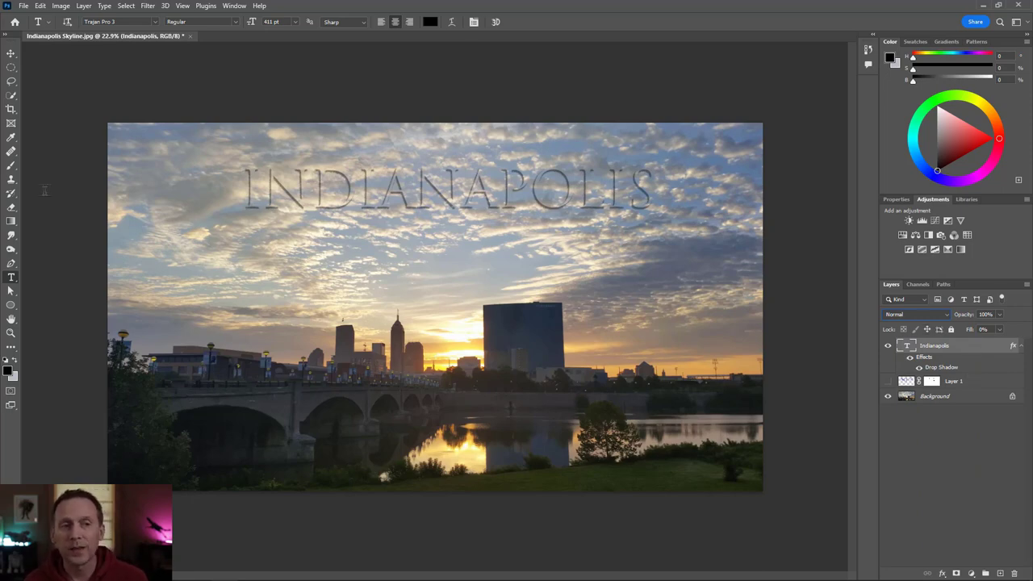
click(12, 54)
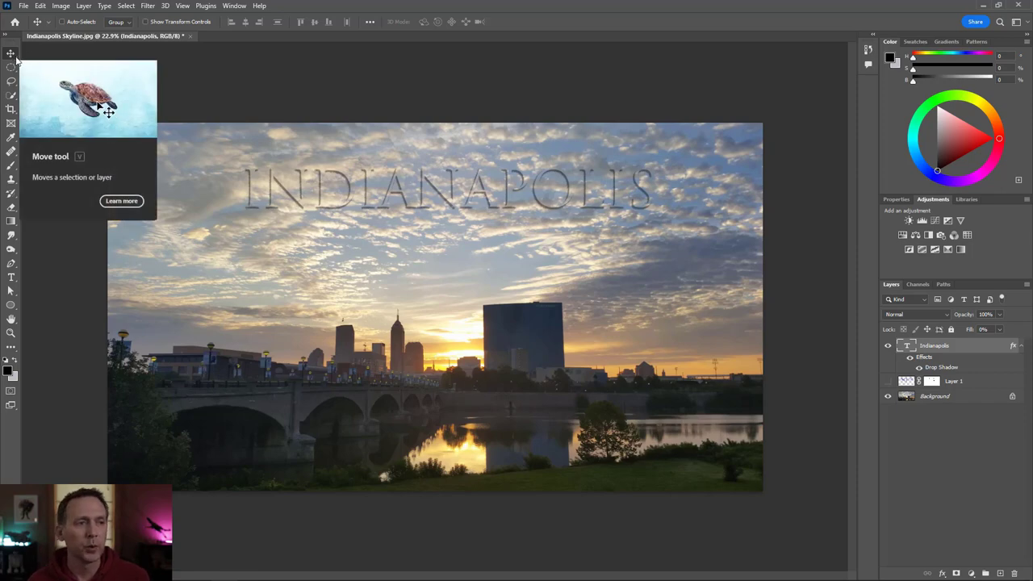
Shift the ghosted INDIANAPOLIS title a few pixels left across the clouds.
drag(453, 219, 441, 218)
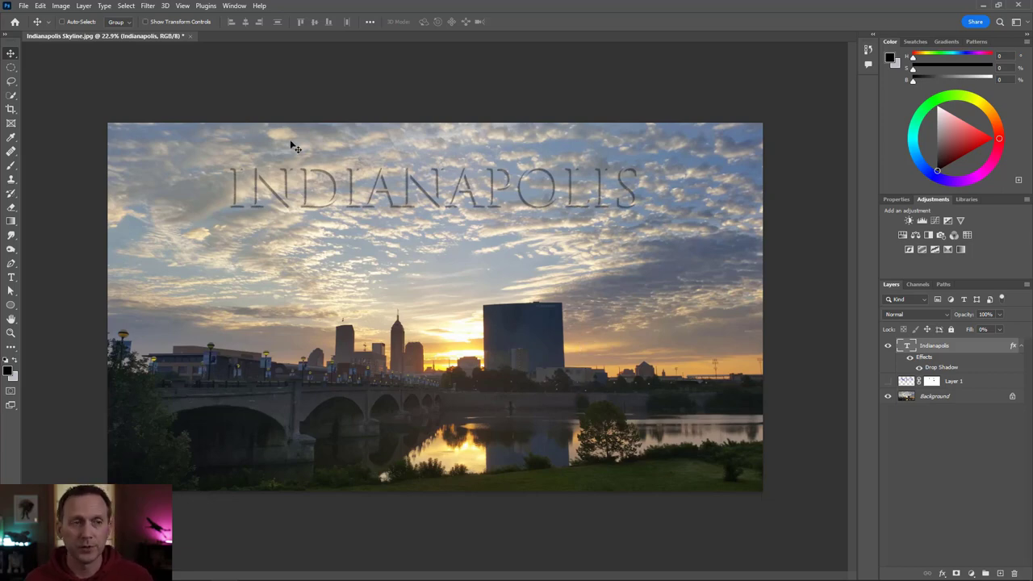
click(23, 5)
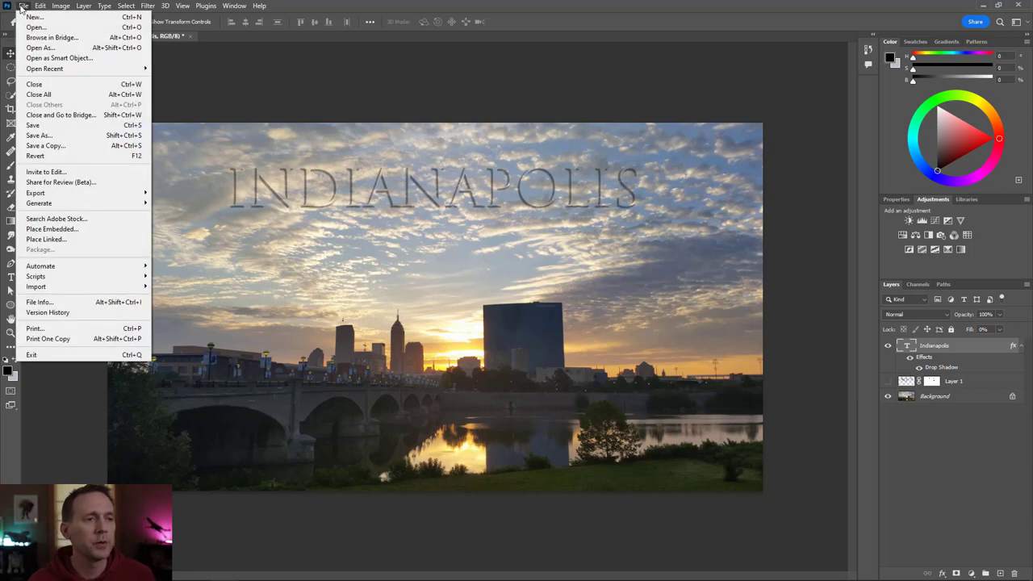
Save the document in Photoshop PSD format as 'Indianapolis Skyline_Text'.
click(46, 137)
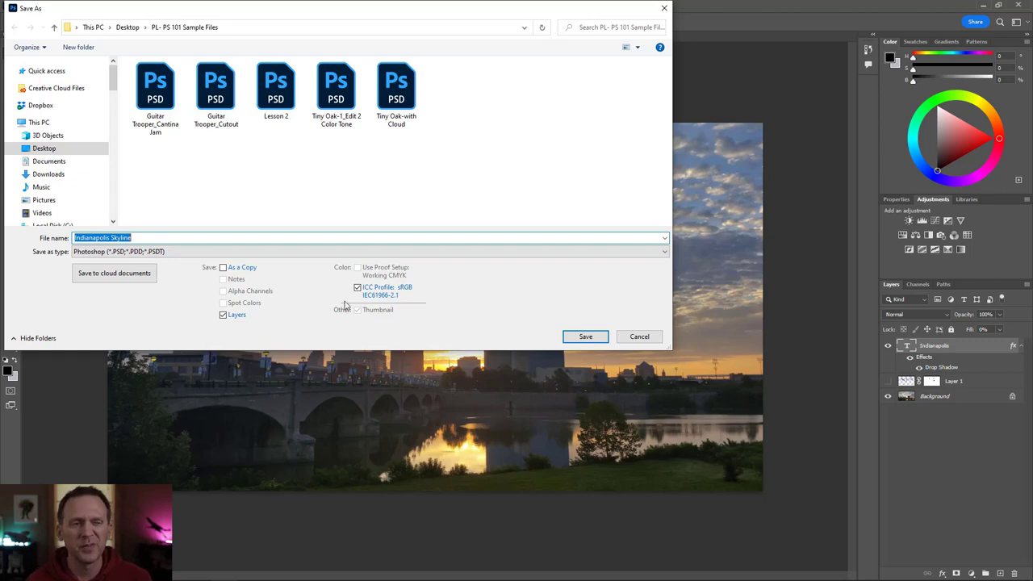
click(159, 252)
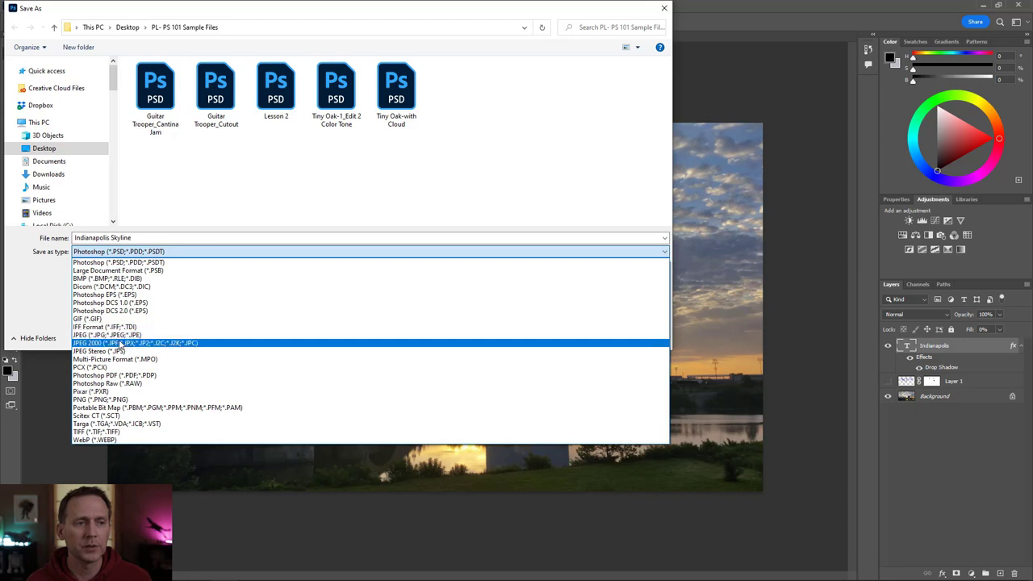
click(214, 262)
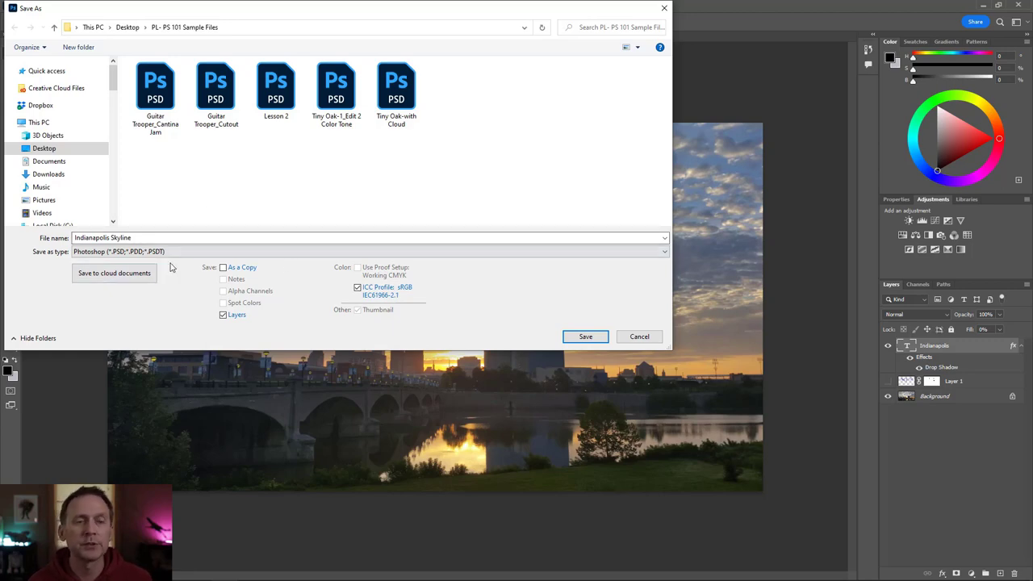
click(125, 237)
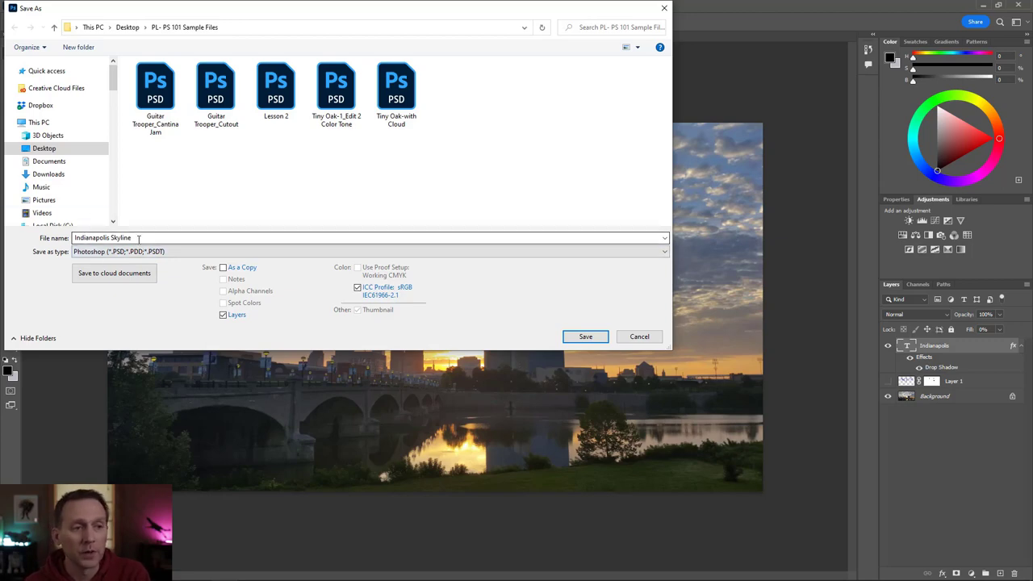
click(138, 237)
click(139, 238)
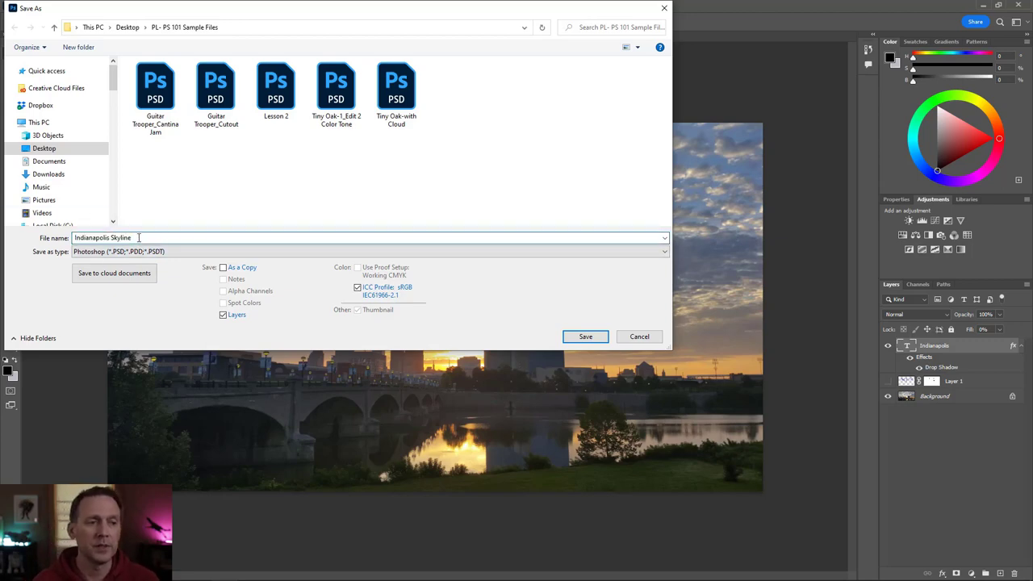
text(_Te)
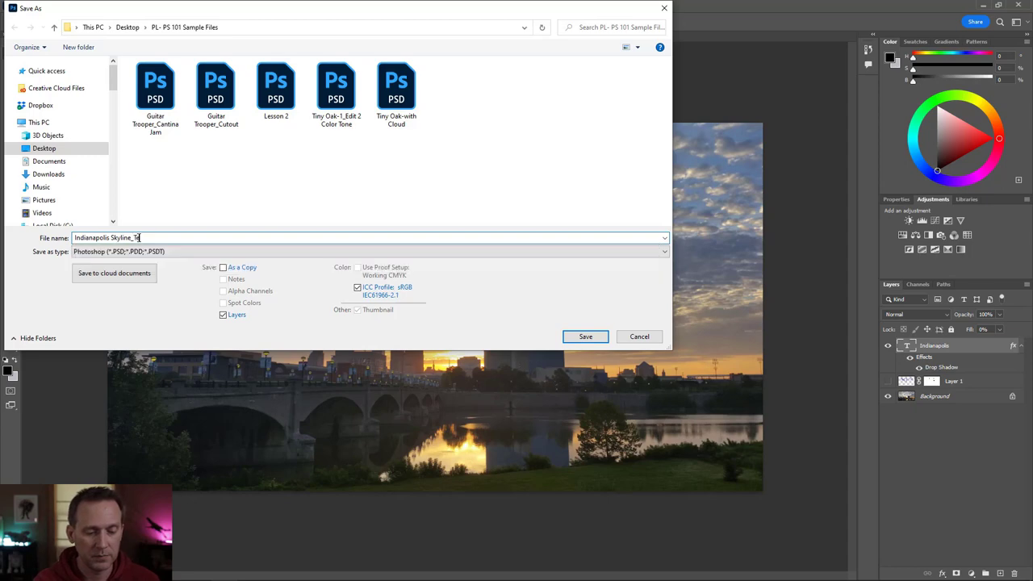
text(xt)
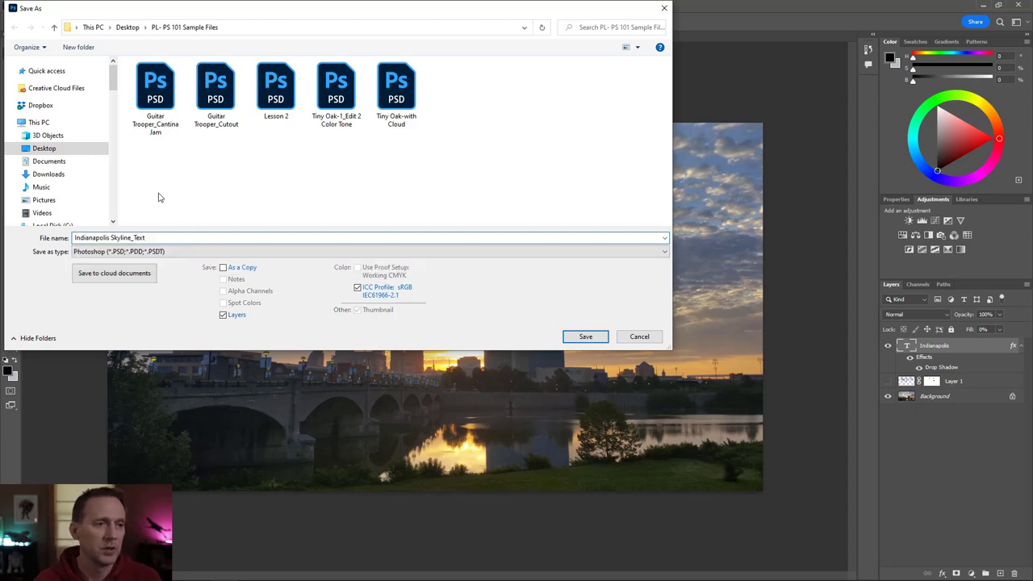
click(581, 340)
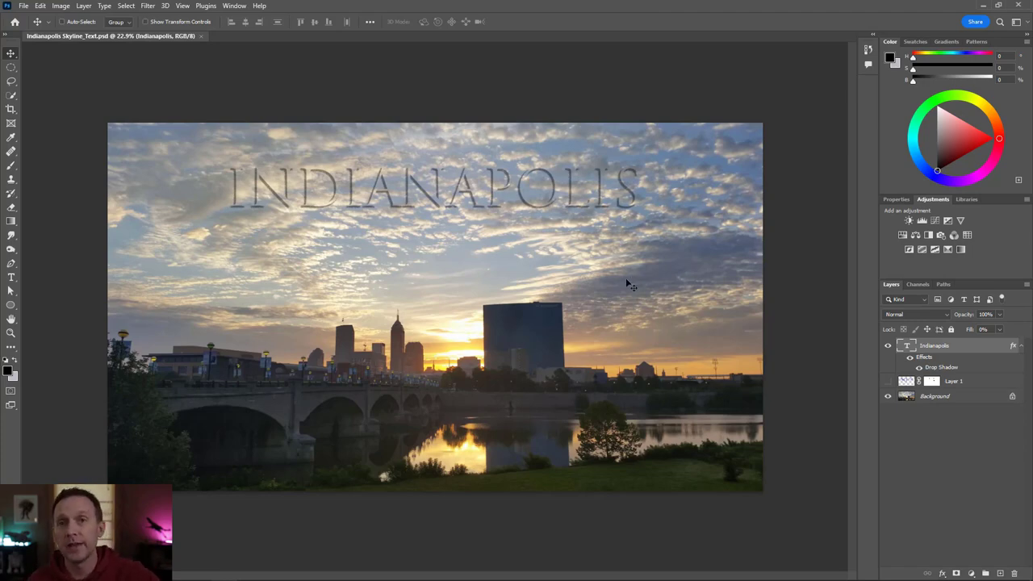
click(24, 6)
click(48, 135)
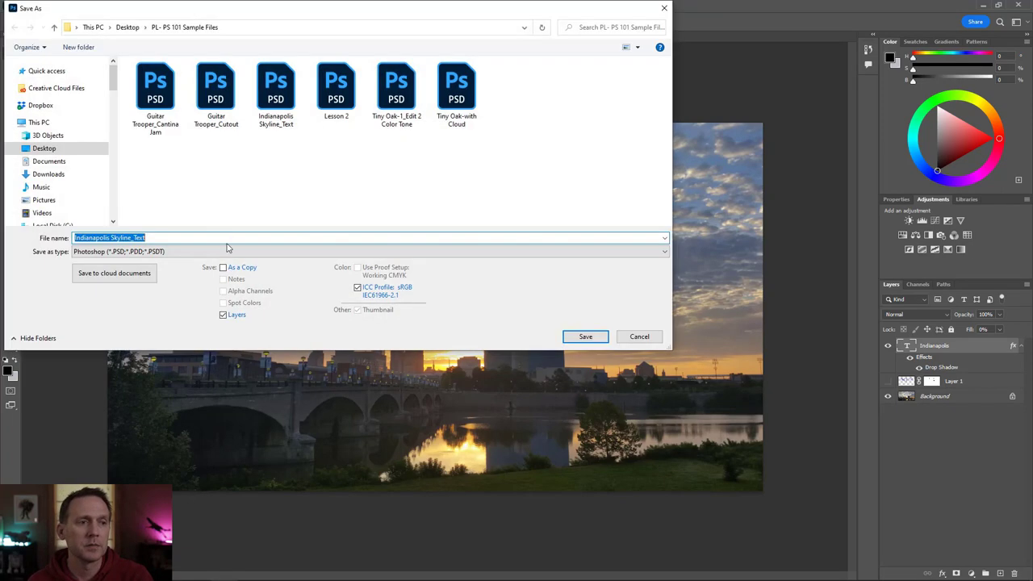
click(196, 252)
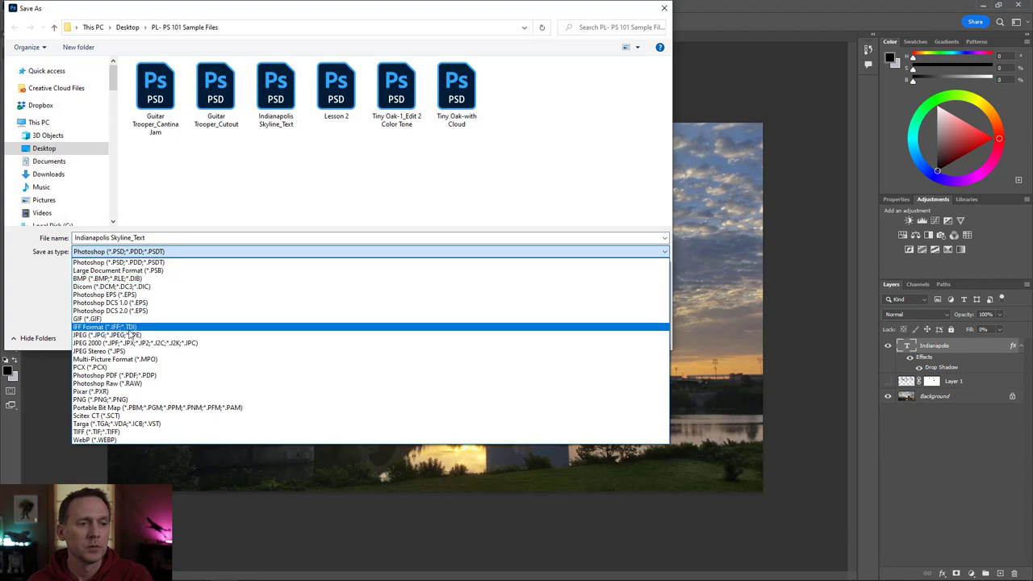
click(127, 335)
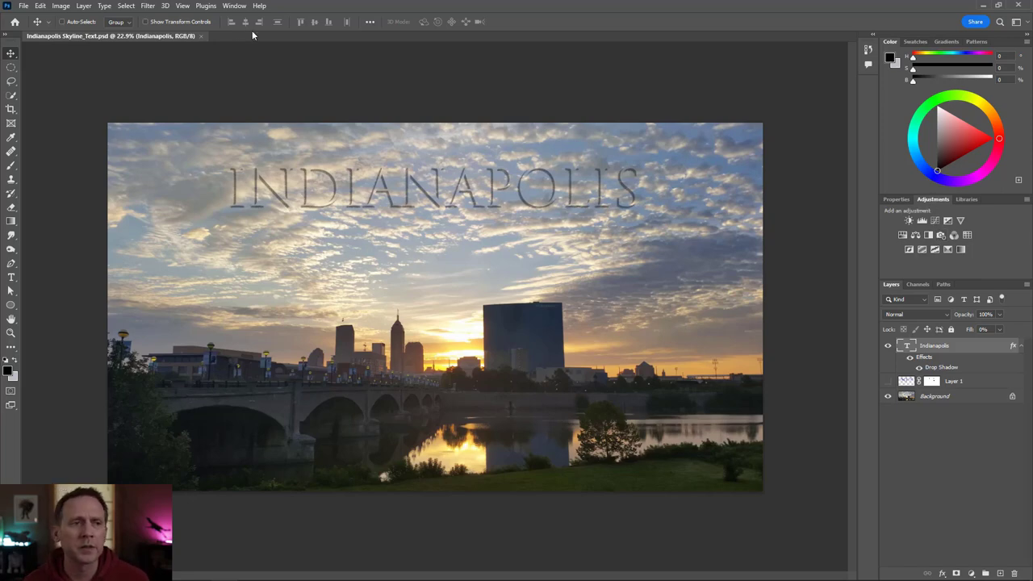
click(234, 6)
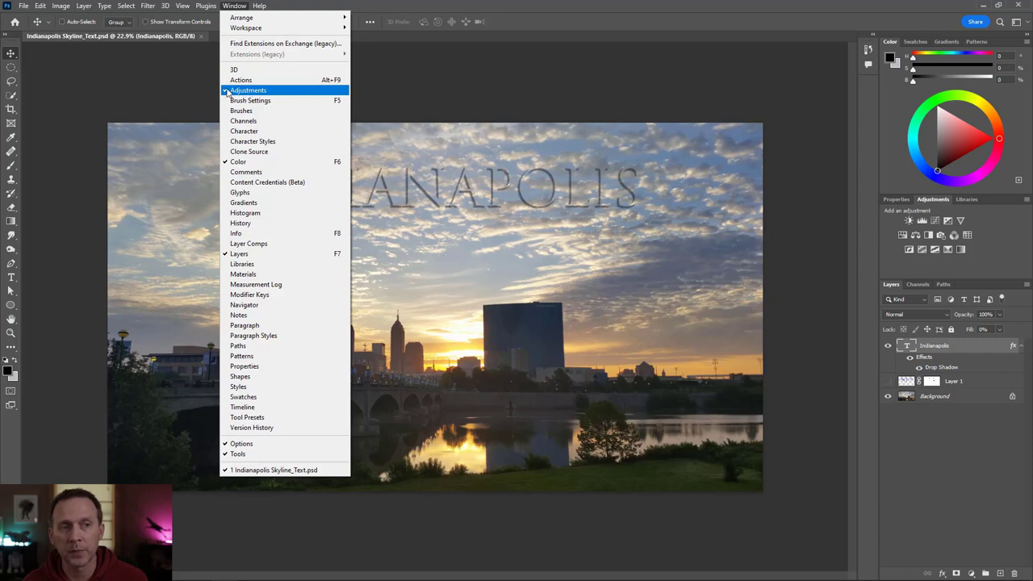
click(232, 6)
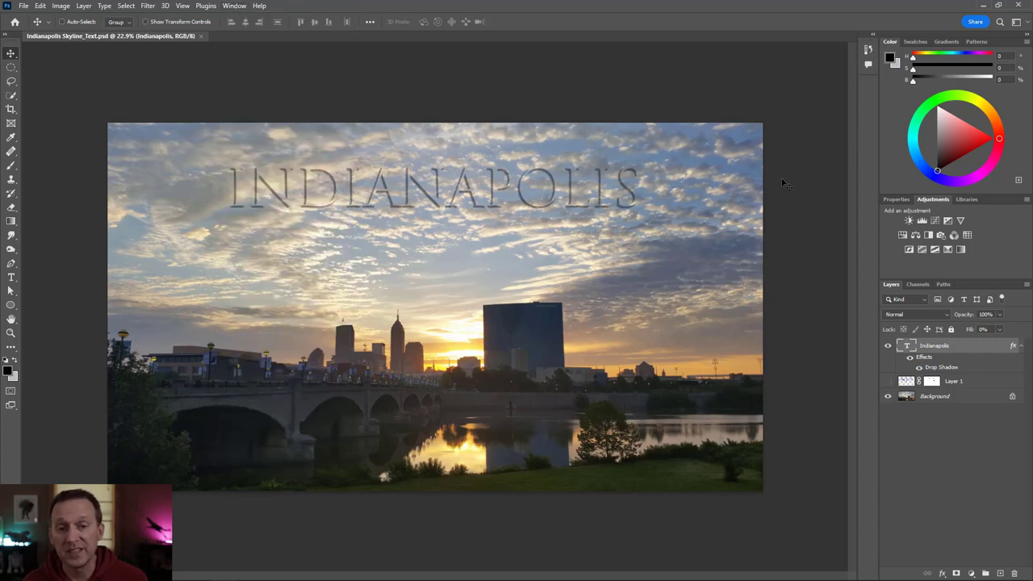
click(896, 199)
click(933, 200)
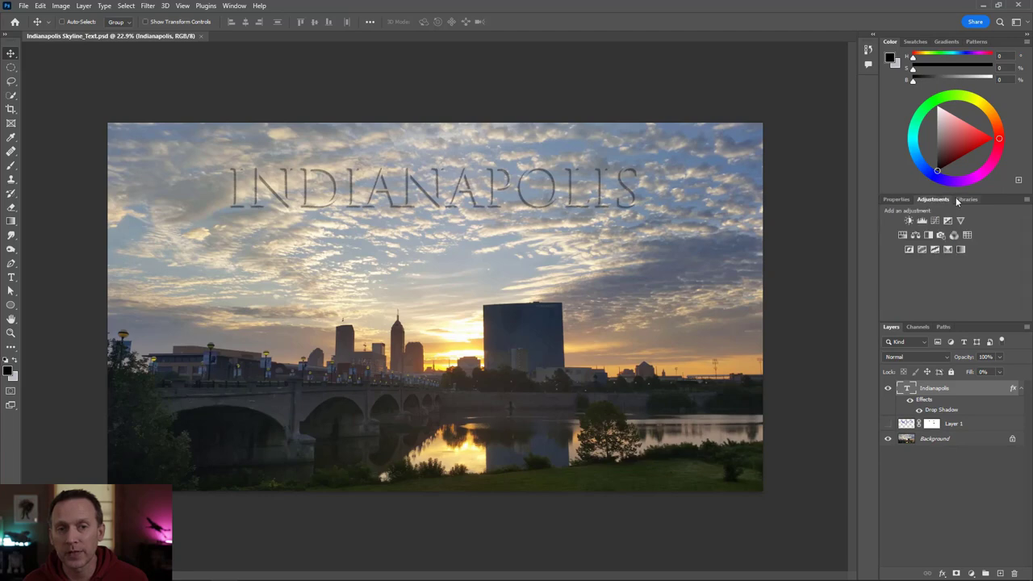
click(961, 200)
click(890, 199)
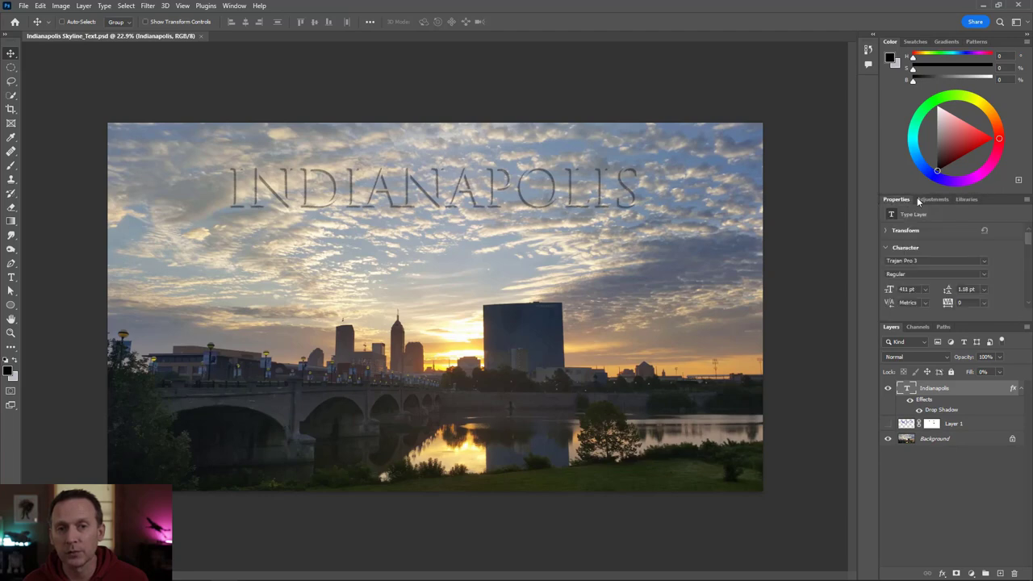
click(923, 199)
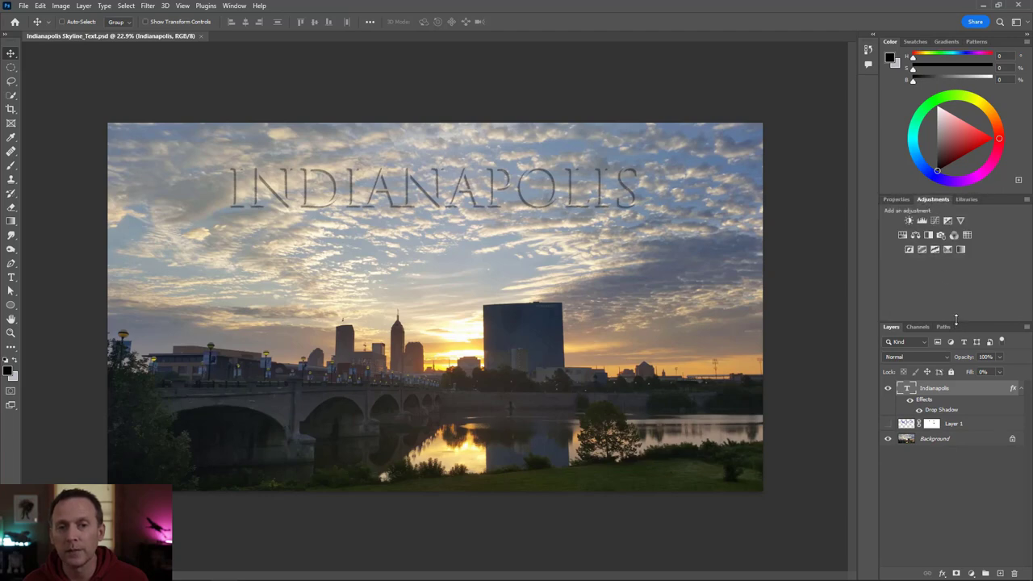
drag(956, 321, 948, 276)
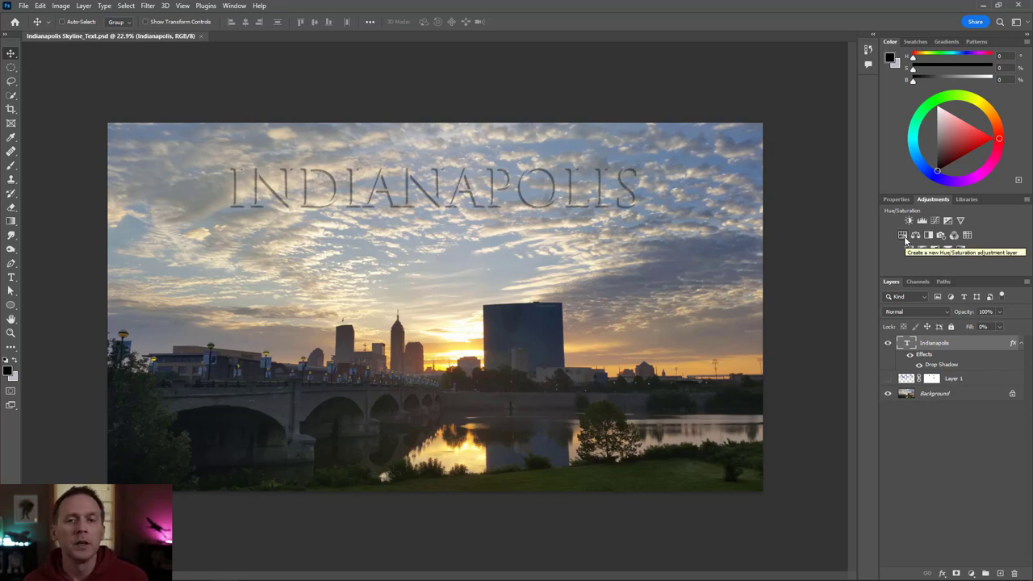
Add a Hue/Saturation 1 adjustment layer above the Indianapolis title and show its settings.
click(904, 238)
click(940, 395)
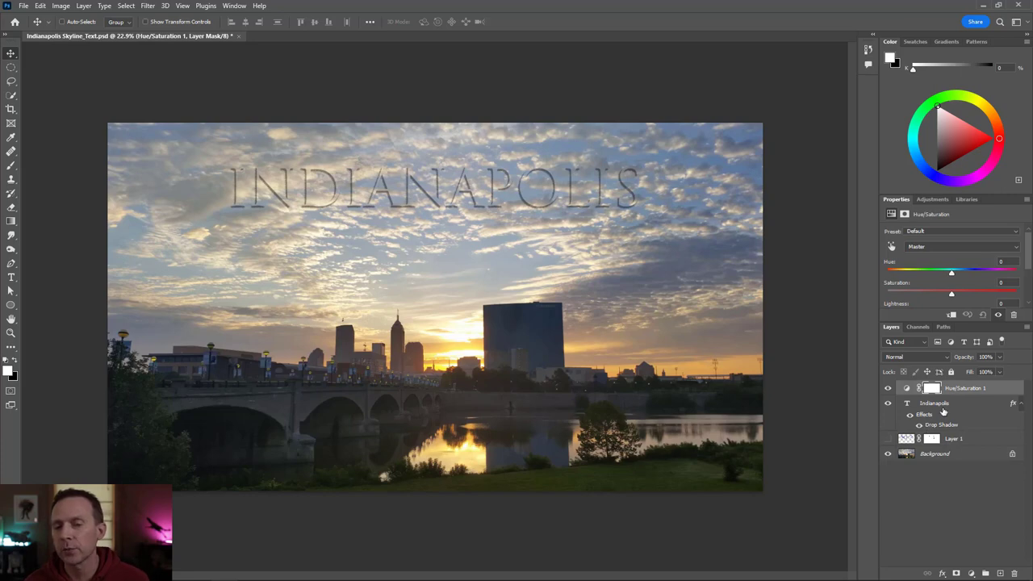
click(944, 460)
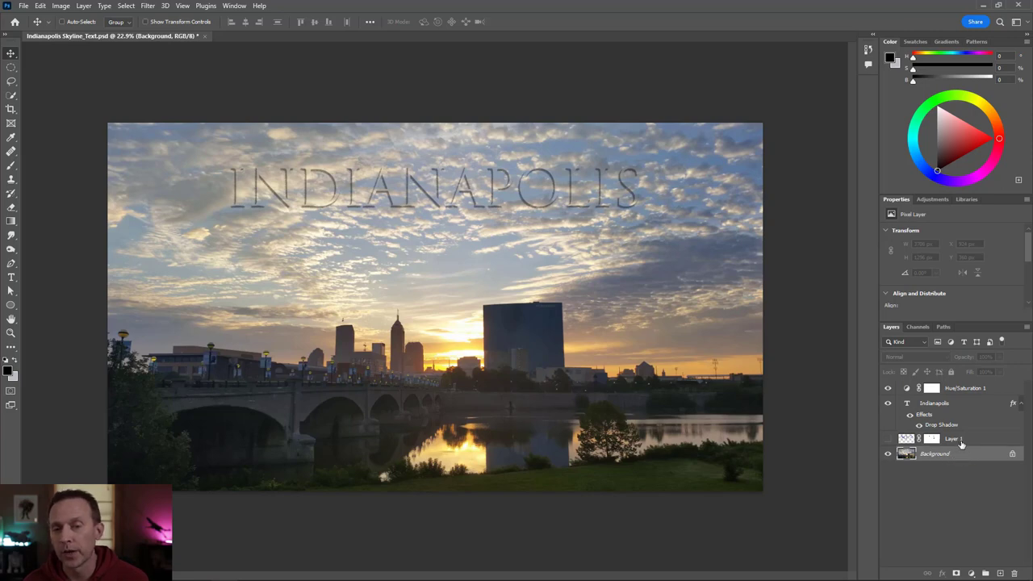
click(959, 389)
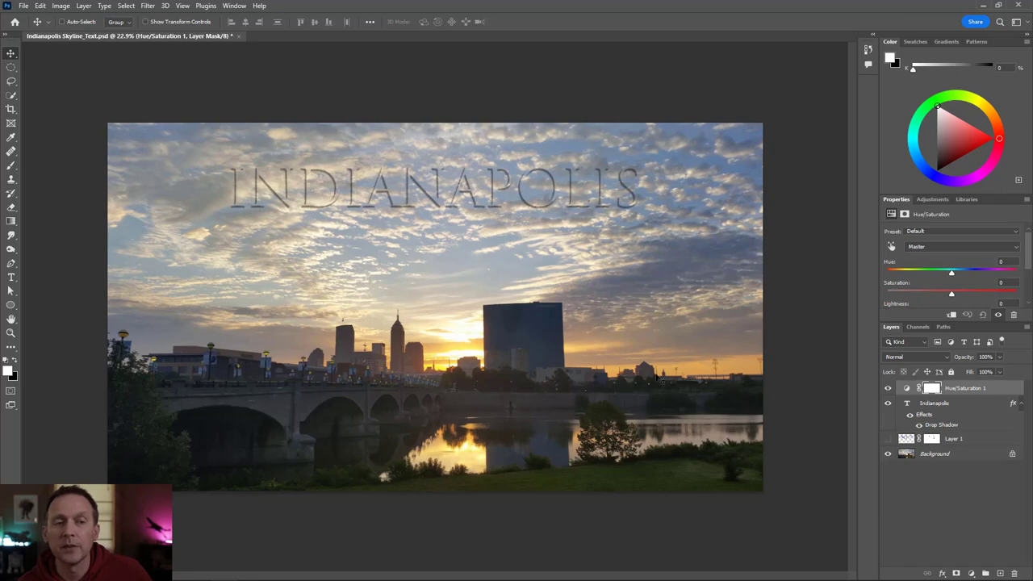
click(908, 391)
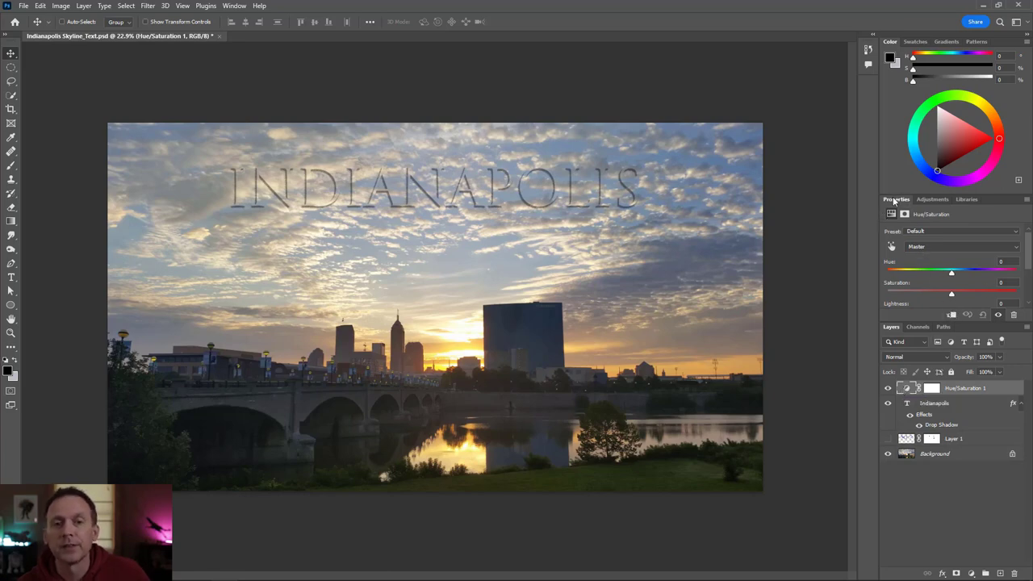
mouse_move(896, 199)
mouse_down()
mouse_move(675, 175)
mouse_move(888, 199)
mouse_up()
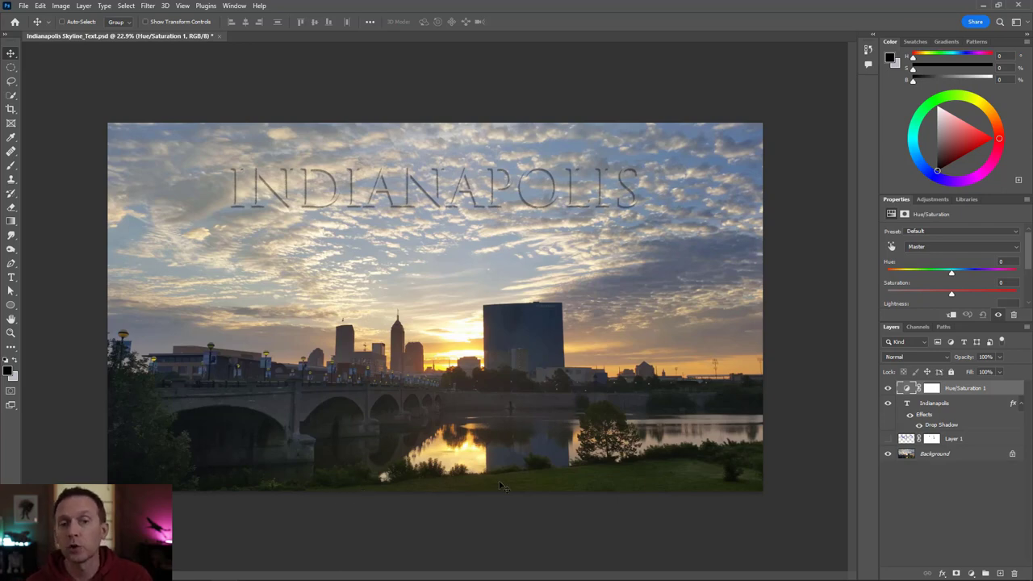
Lower the Yellows saturation of Hue/Saturation 1 to about -59.
click(925, 246)
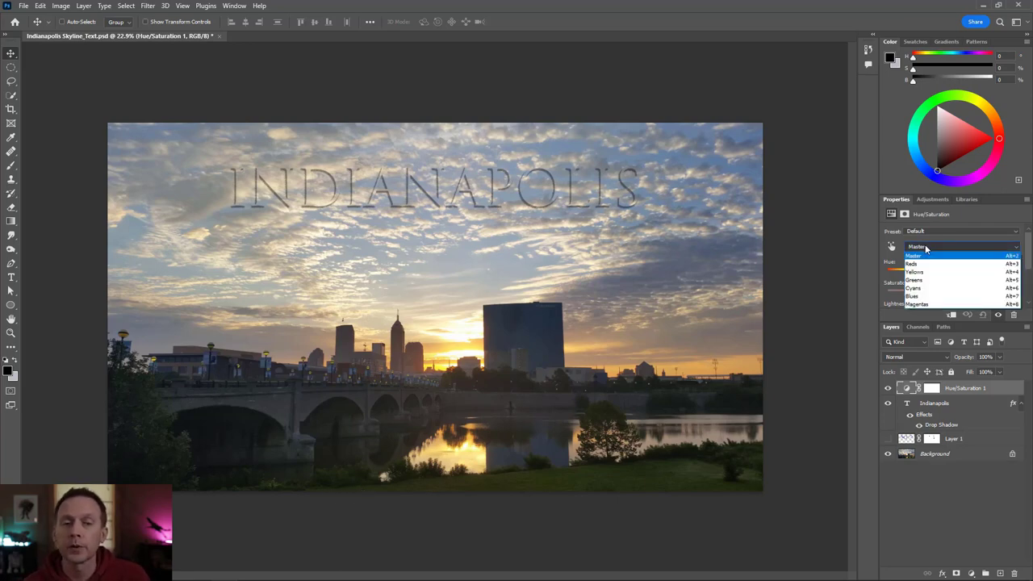
click(918, 272)
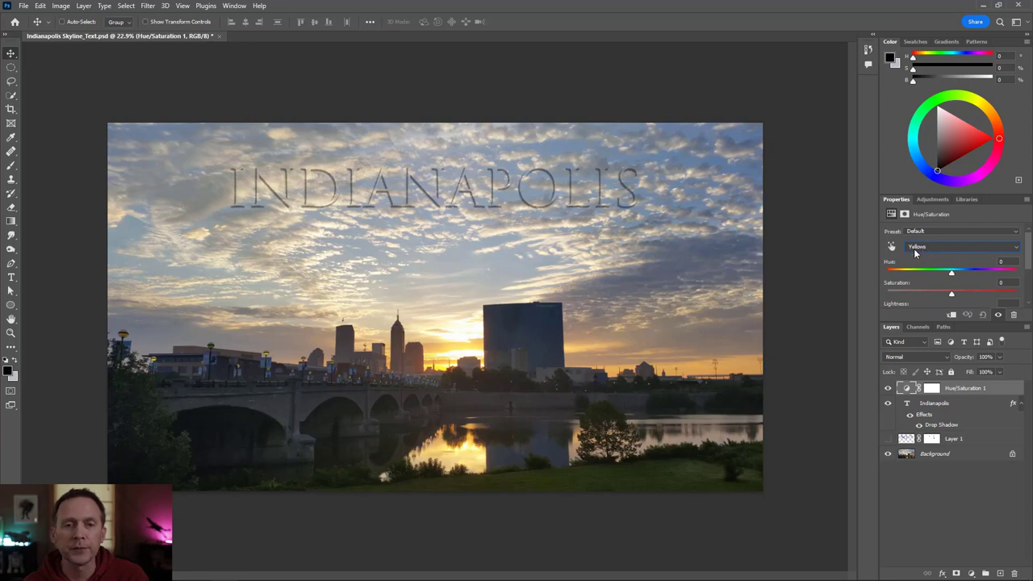
drag(950, 297, 921, 299)
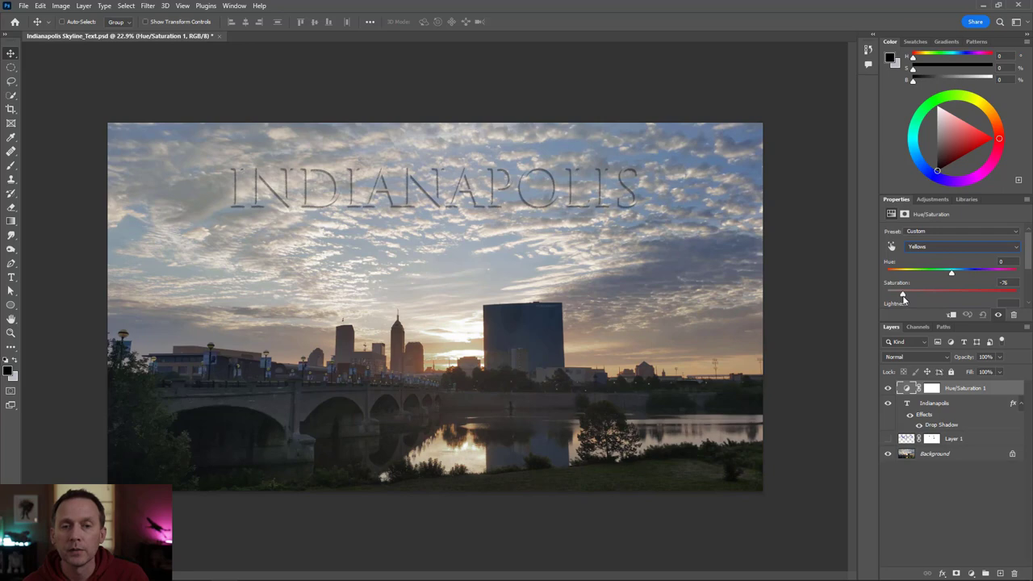
drag(903, 299, 914, 298)
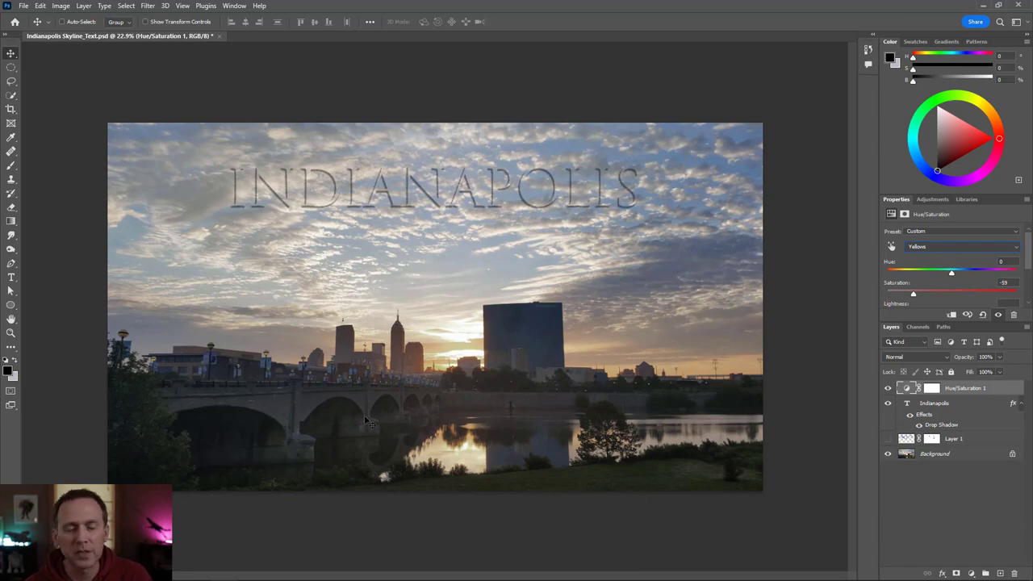
Paint black at 100% flow over the sunrise and skyline on the Hue/Saturation 1 mask.
click(931, 391)
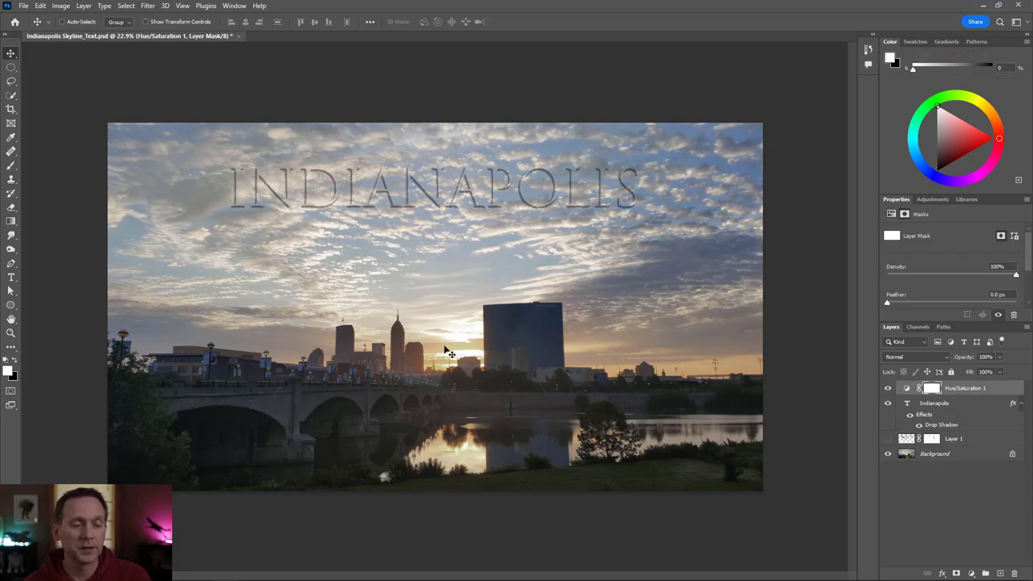
click(10, 167)
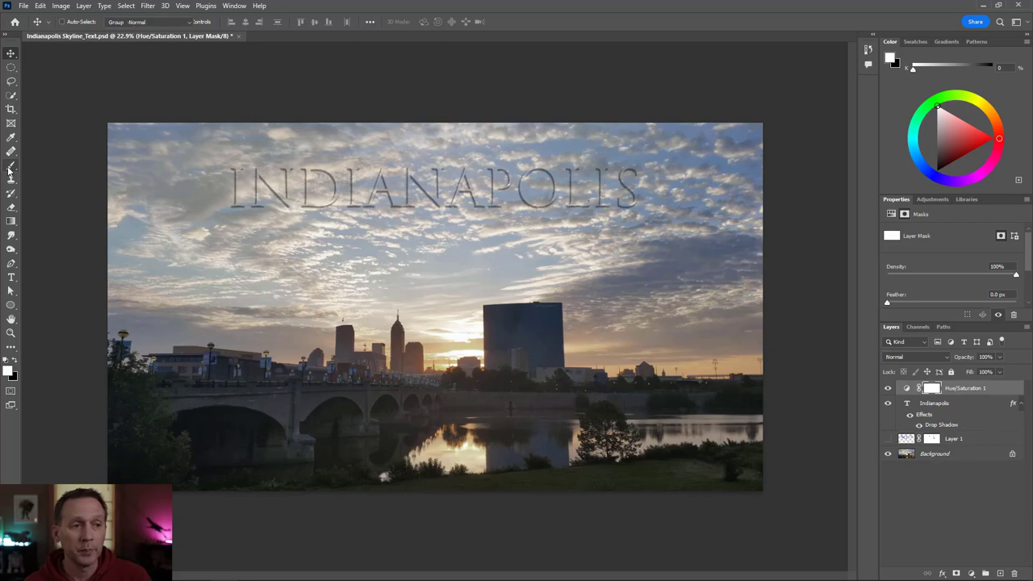
click(16, 360)
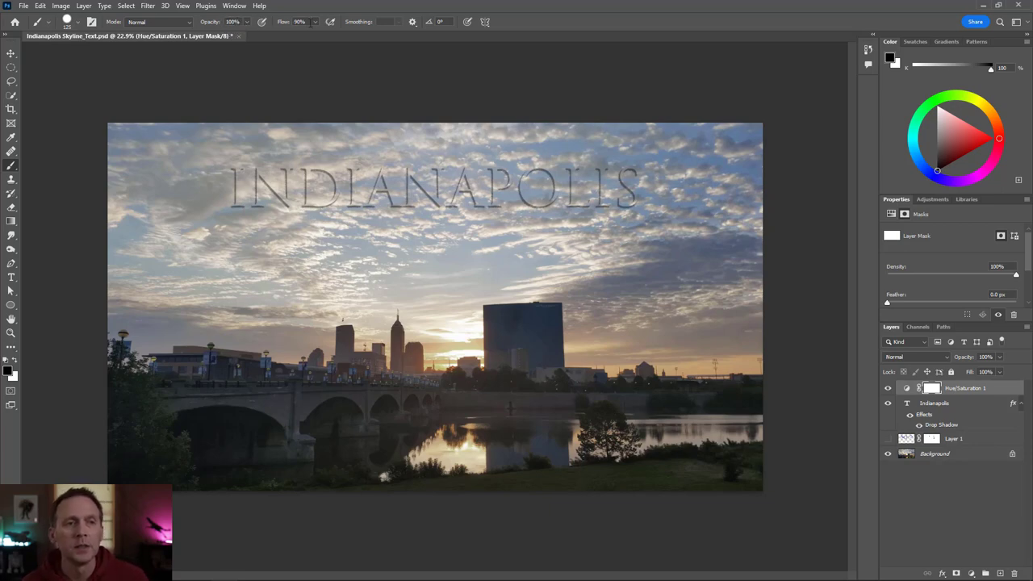
drag(312, 24, 332, 37)
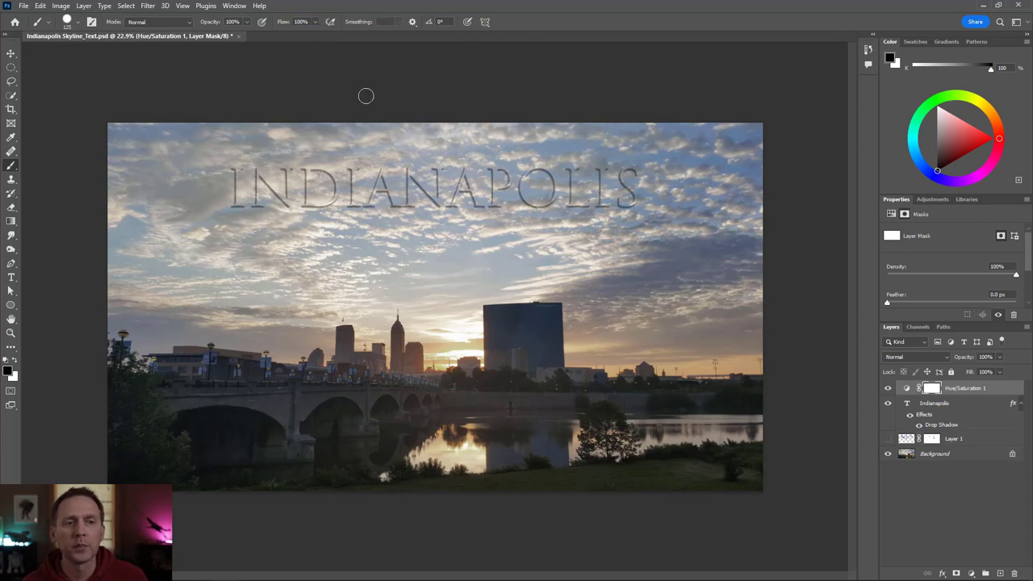
mouse_move(457, 332)
mouse_down()
mouse_move(490, 335)
mouse_move(397, 336)
mouse_move(477, 341)
mouse_move(399, 356)
mouse_up()
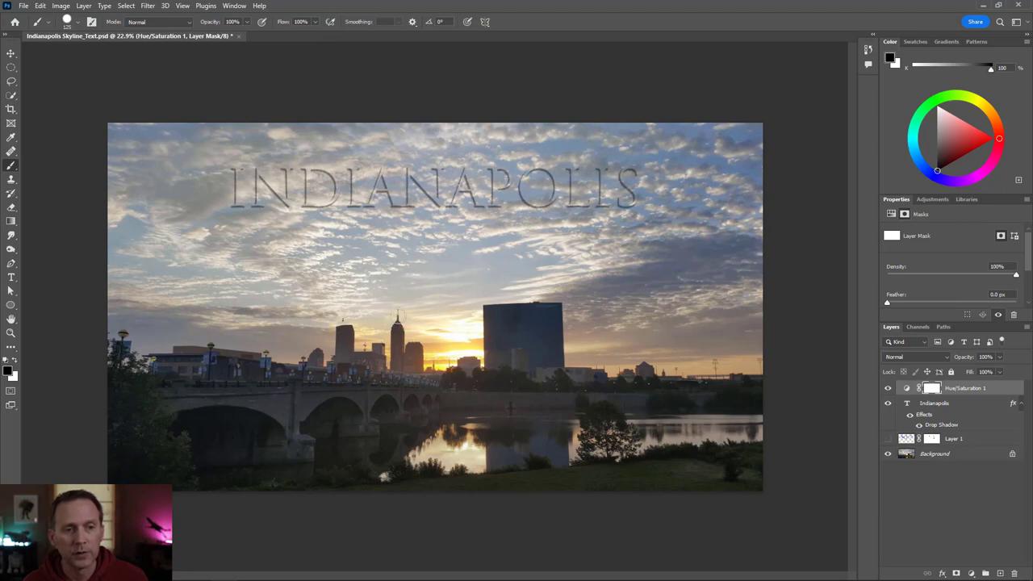
mouse_move(394, 300)
mouse_down()
mouse_move(377, 304)
mouse_move(461, 319)
mouse_up()
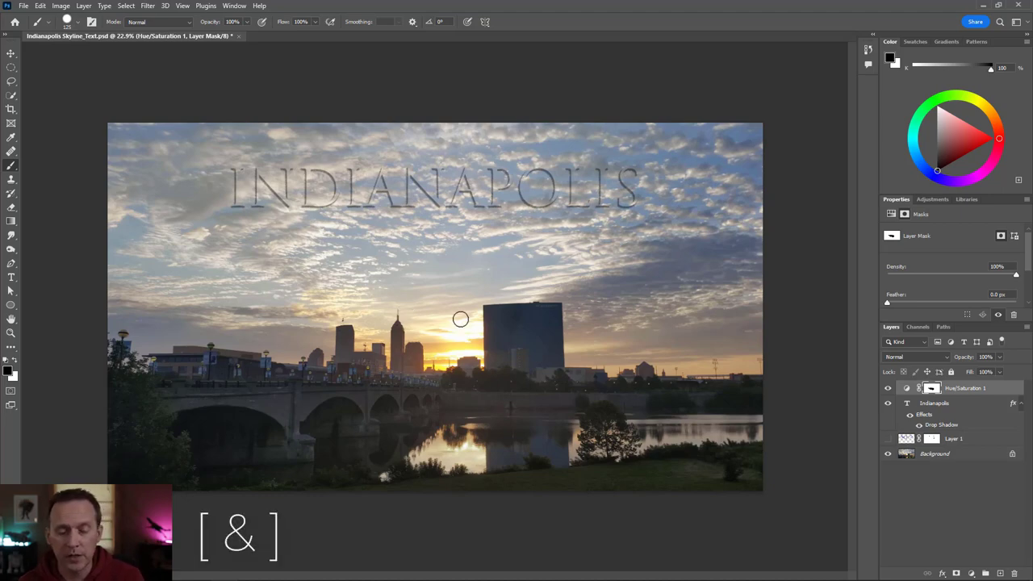
key(bracketright)
key(bracketright)
key(bracketright)
key(bracketright)
key(bracketright)
key(bracketright)
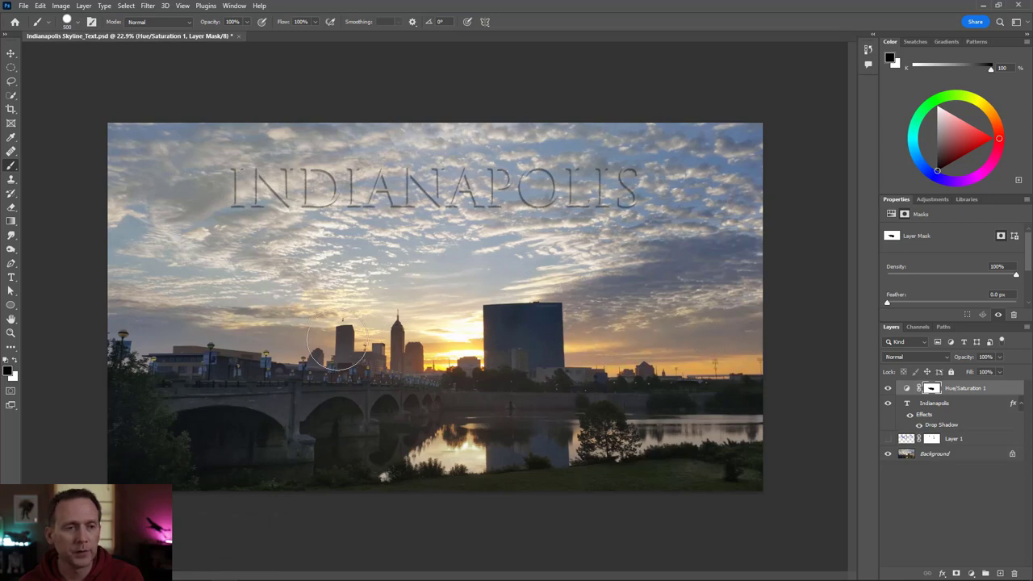
drag(292, 309, 359, 293)
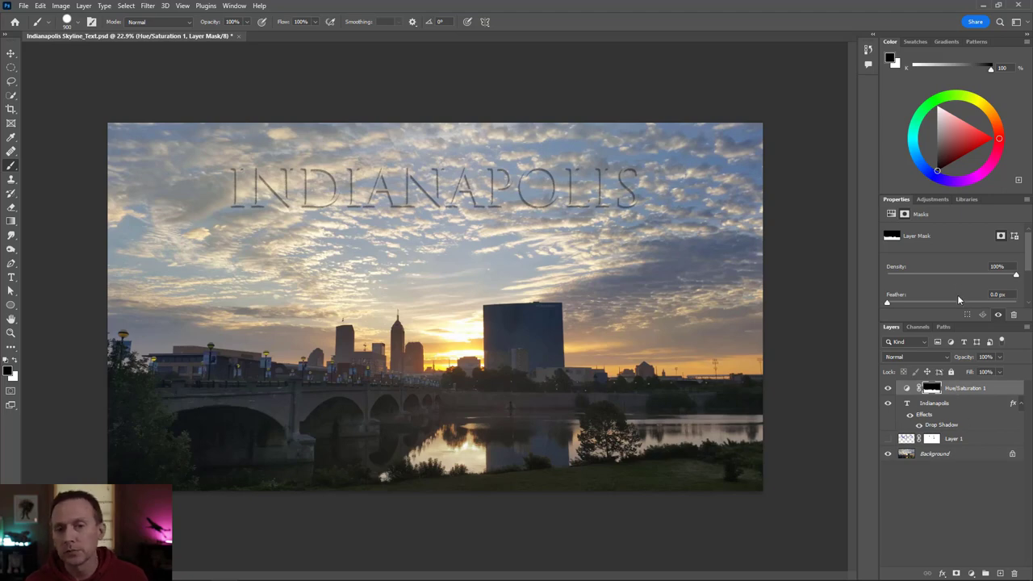
Add a second Hue/Saturation adjustment layer and show its settings.
click(933, 199)
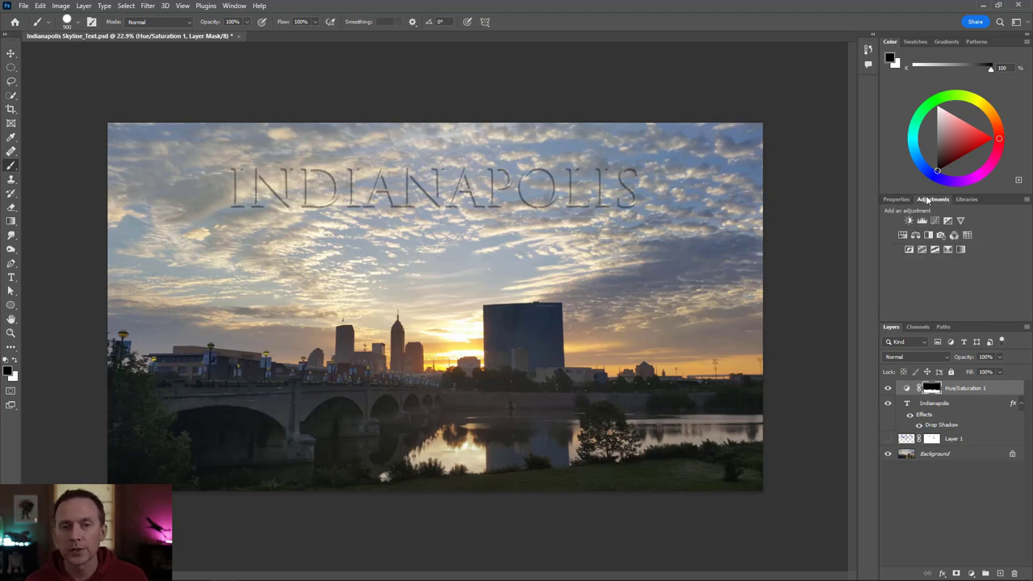
click(903, 235)
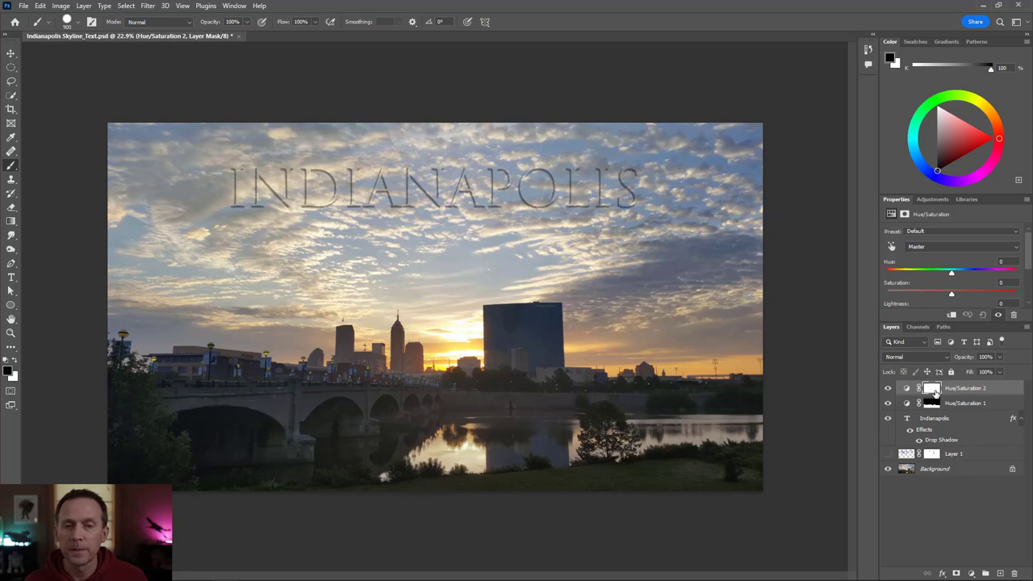
click(935, 391)
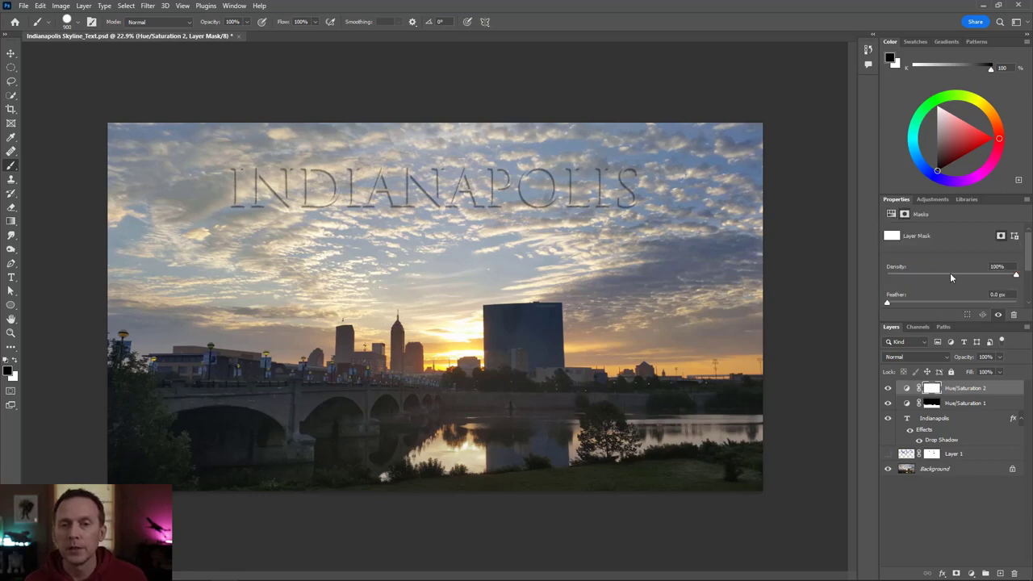
click(908, 389)
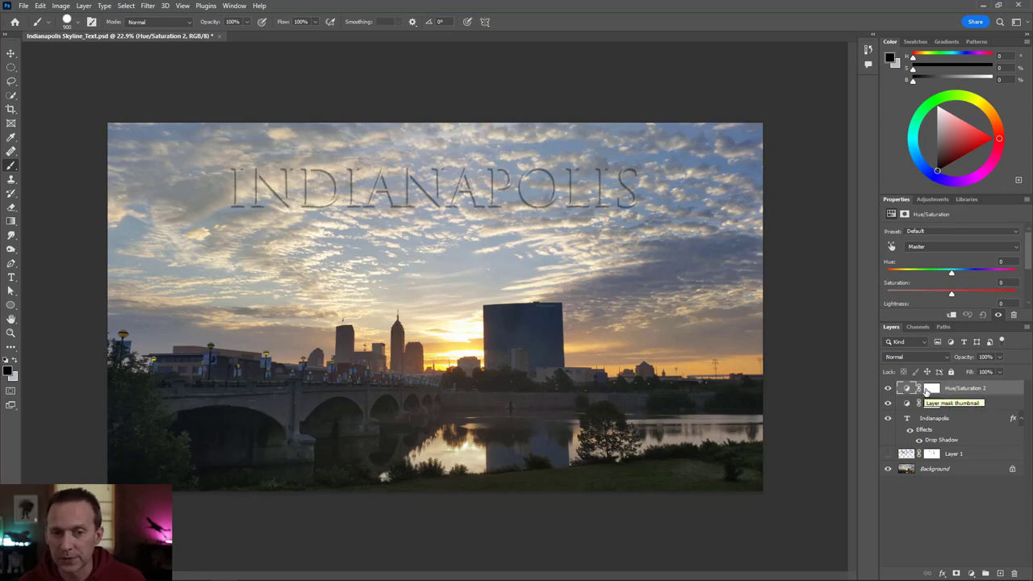
click(931, 392)
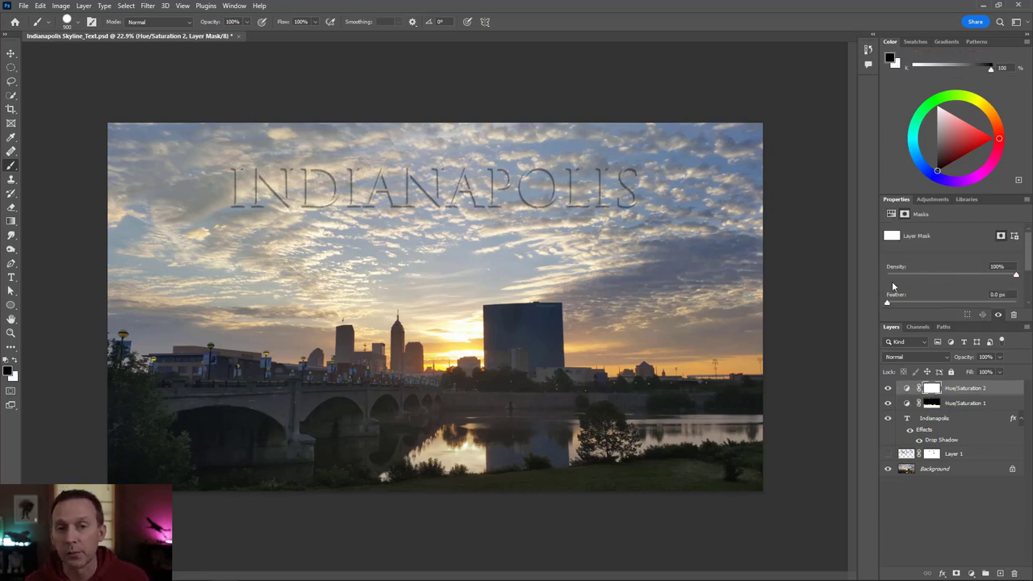
click(908, 392)
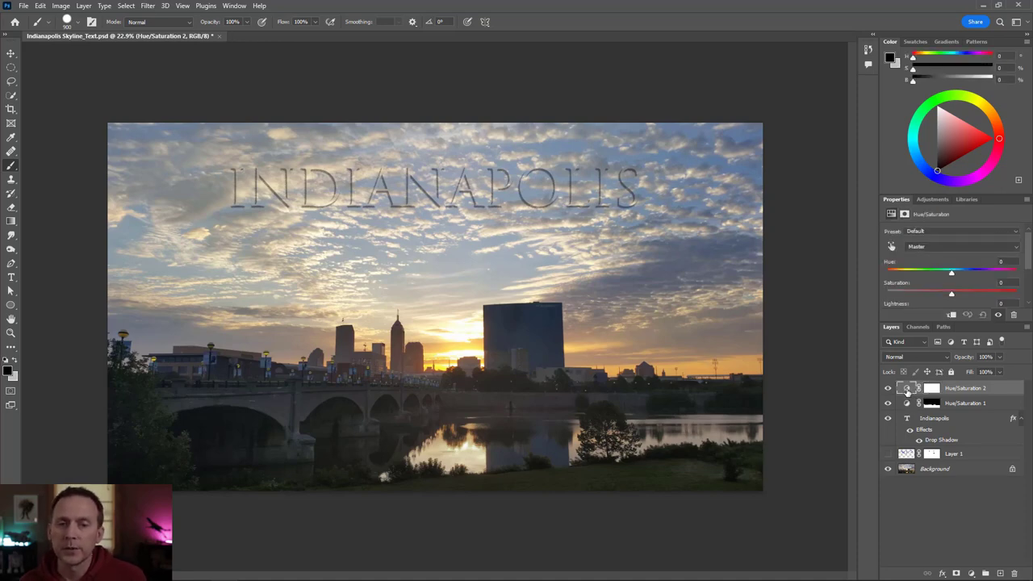
Raise the Blues saturation of Hue/Saturation 2 to +54.
click(934, 249)
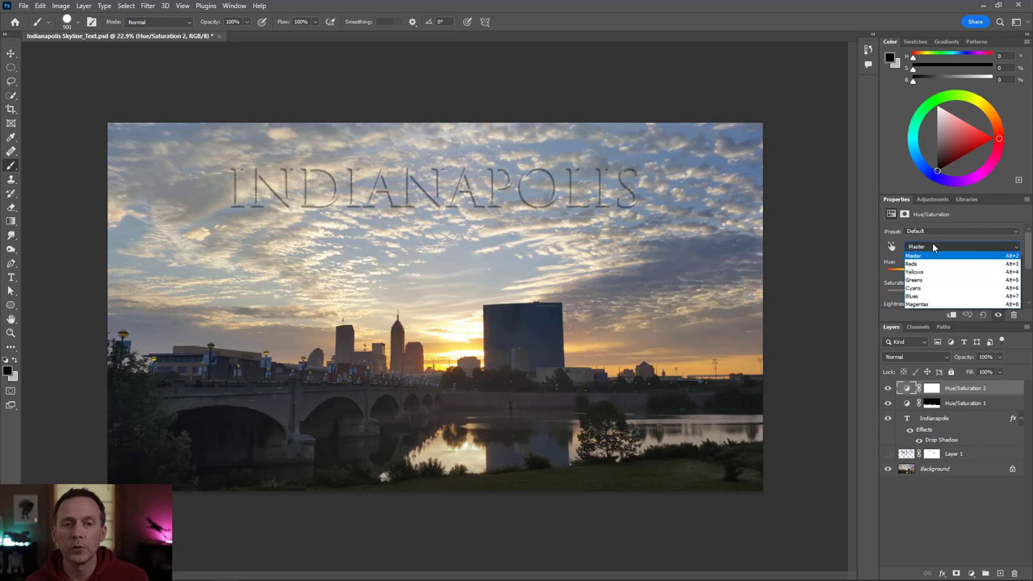
click(919, 296)
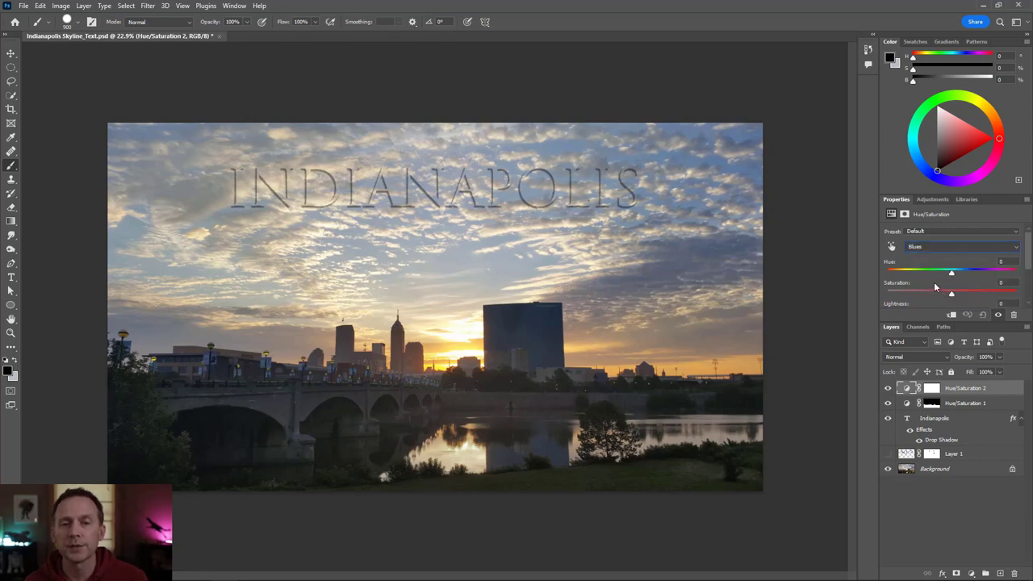
drag(951, 296, 969, 298)
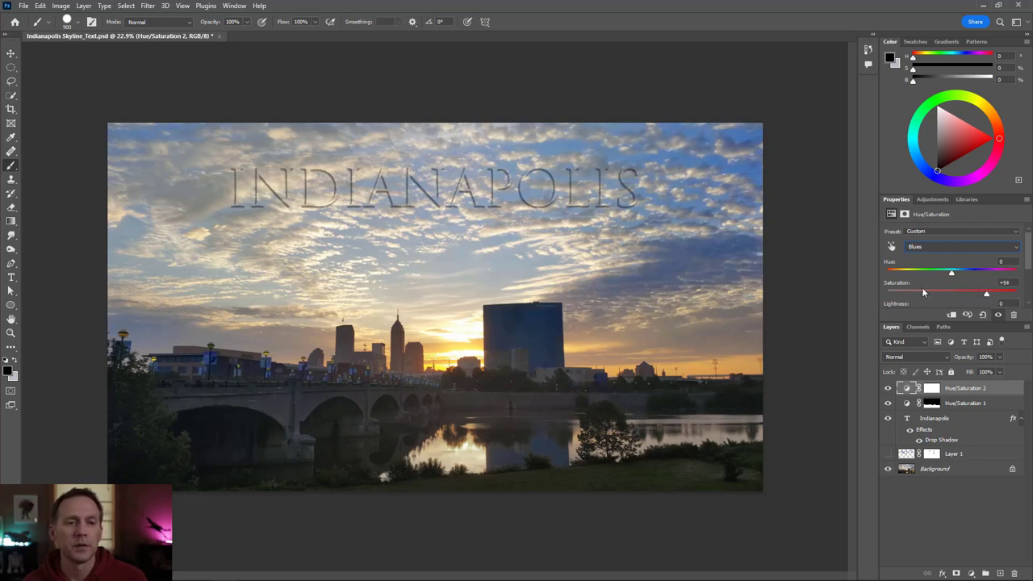
click(932, 390)
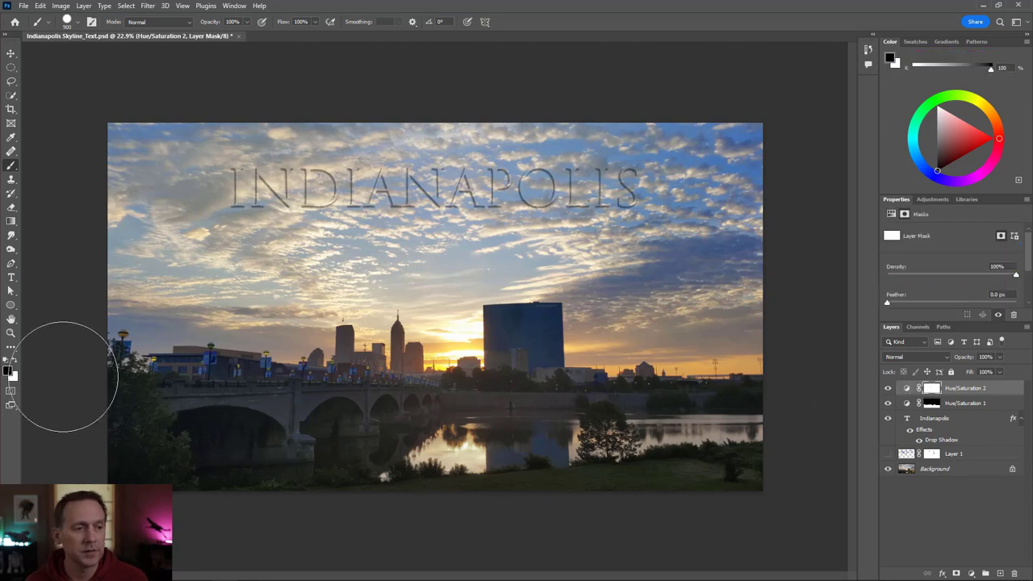
Mask the blue boost off the glass tower, its reflection and the bridge with a resized brush.
key(bracketleft)
key(bracketleft)
key(bracketleft)
key(bracketleft)
key(bracketleft)
key(bracketleft)
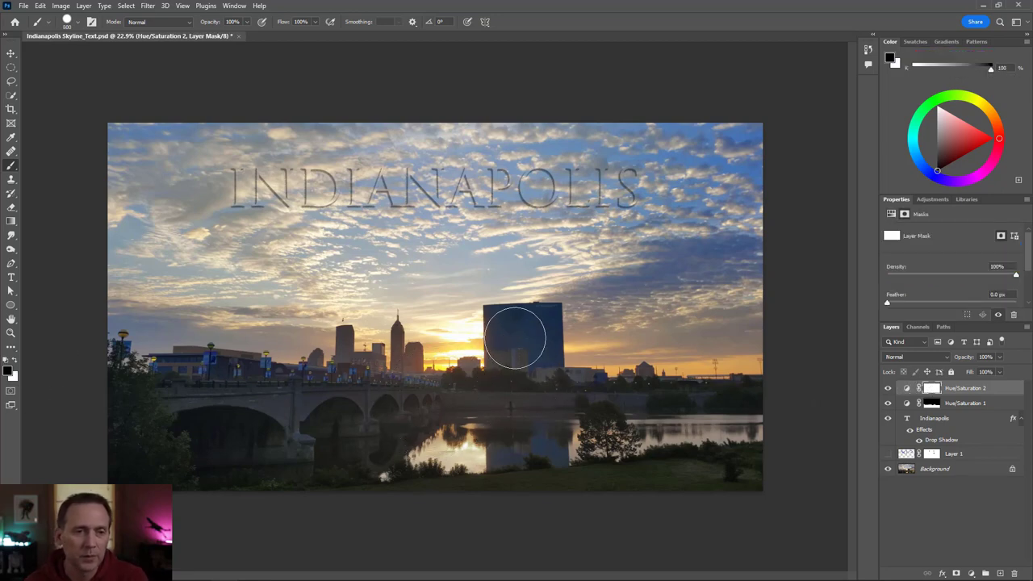
key(bracketleft)
key(bracketleft)
key(bracketleft)
key(bracketleft)
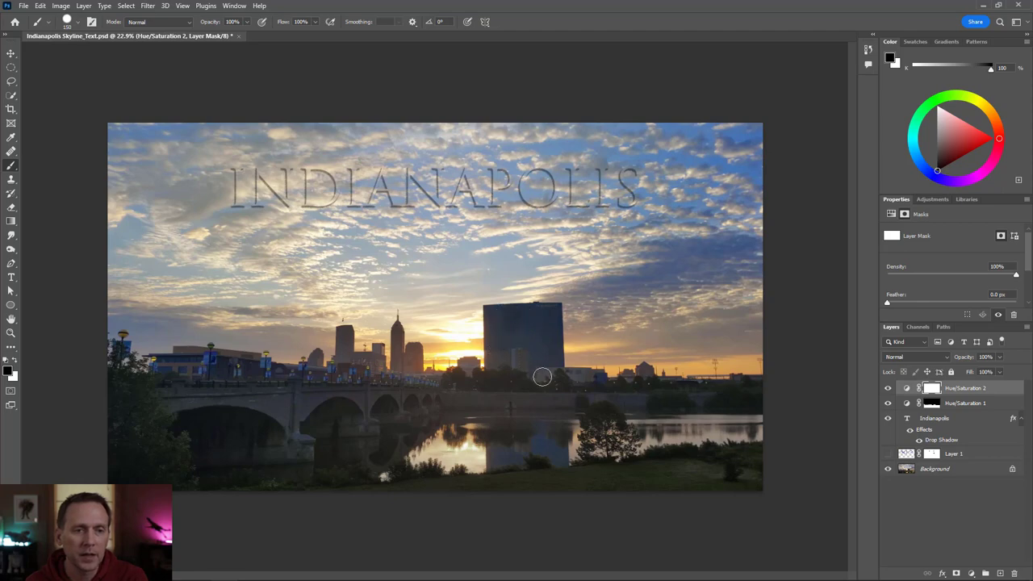
key(bracketleft)
key(bracketleft)
key(bracketleft)
mouse_move(542, 348)
mouse_down()
mouse_move(557, 311)
mouse_move(557, 346)
mouse_up()
key(bracketright)
key(bracketright)
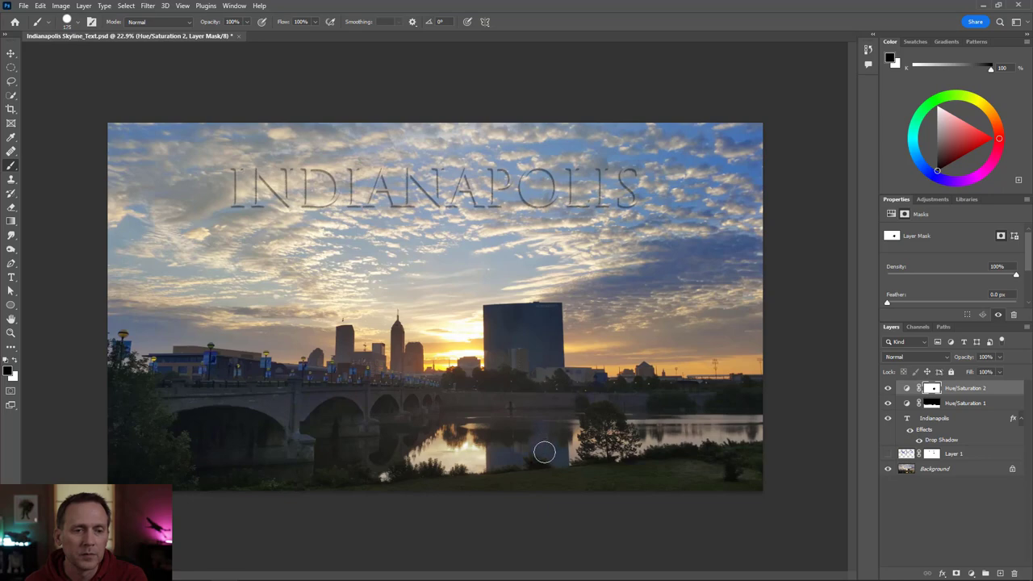
key(bracketleft)
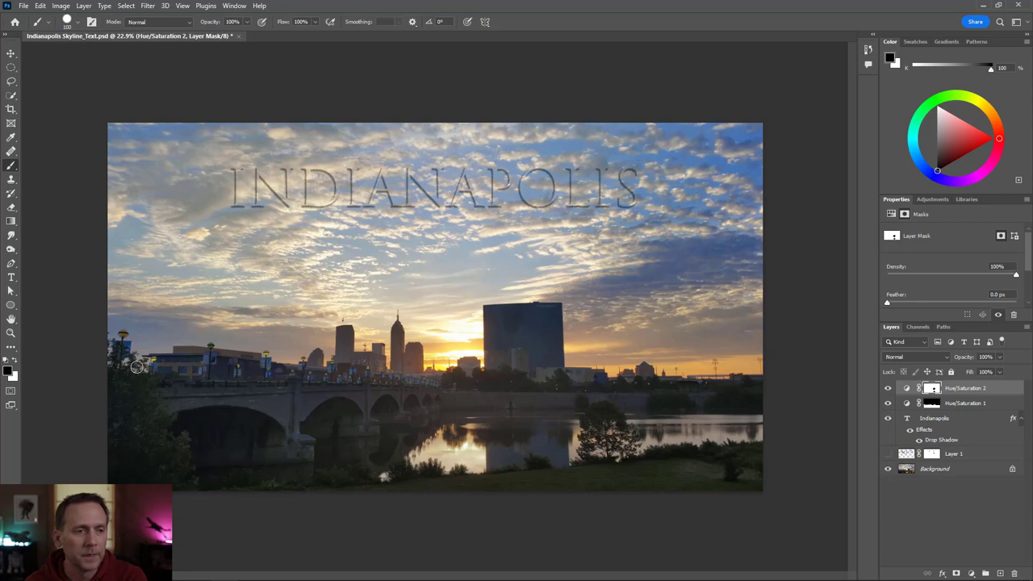
key(bracketright)
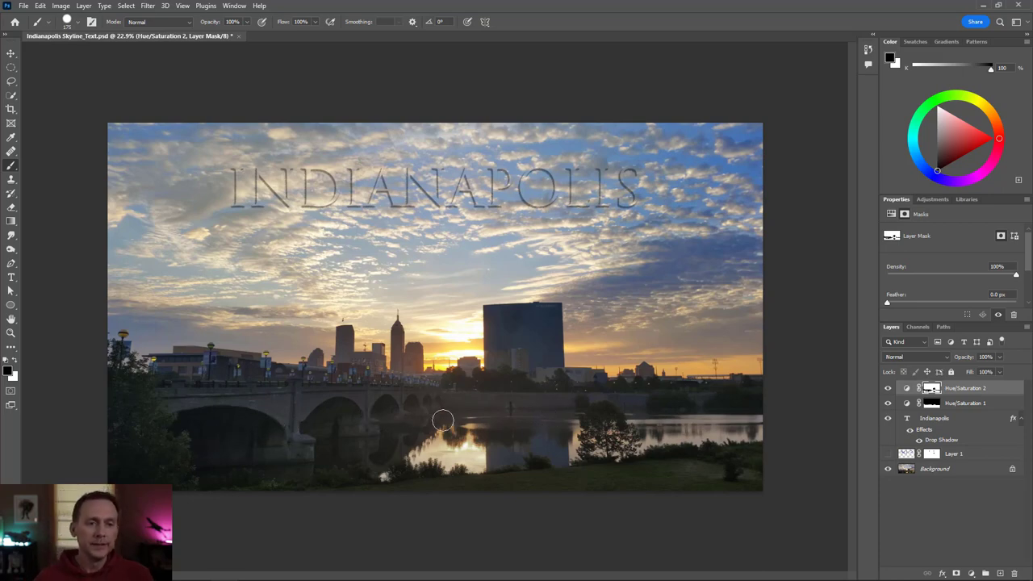
Toggle Hue/Saturation 1 and 2 off and on to compare before and after.
click(888, 403)
click(888, 404)
click(888, 391)
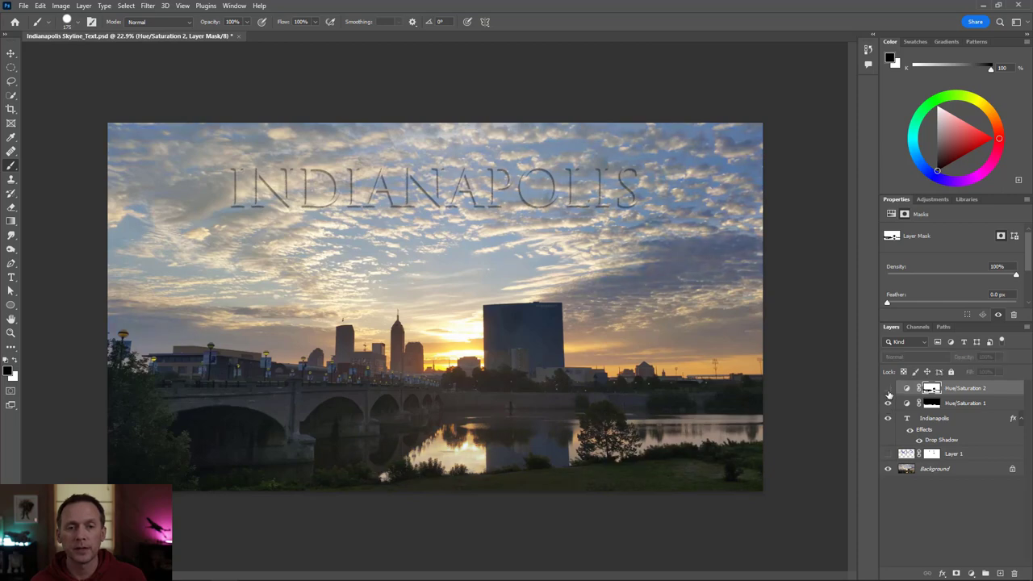
click(889, 392)
click(889, 392)
click(889, 392)
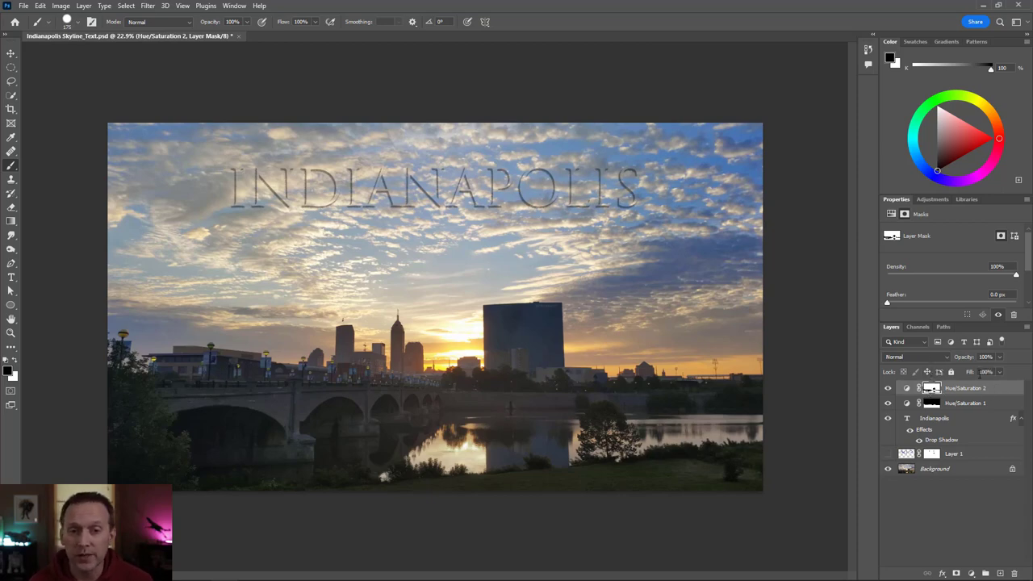
Check Hue/Saturation 2's Blues channel settings, then browse the Image menu without choosing anything.
click(908, 388)
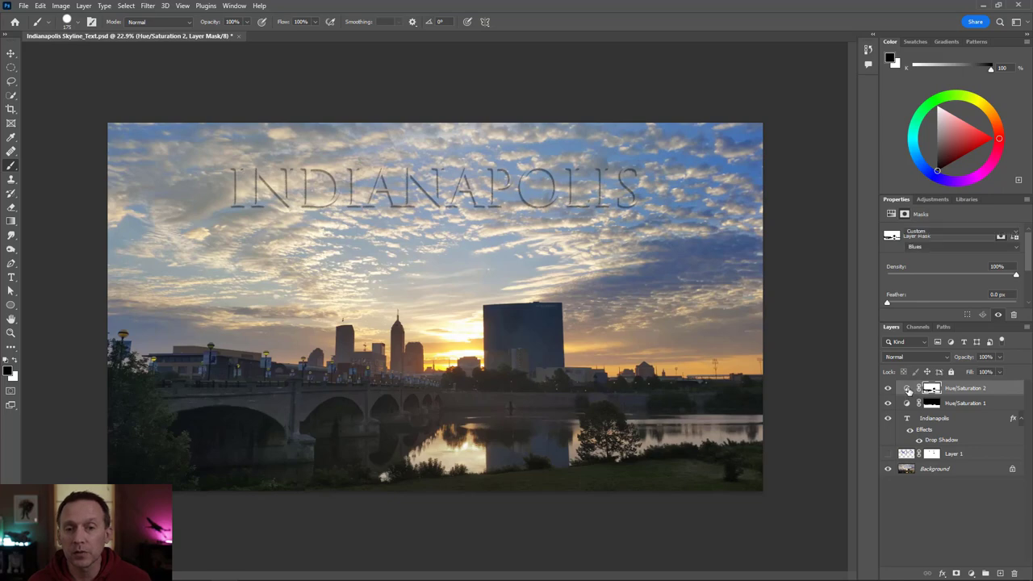
click(925, 247)
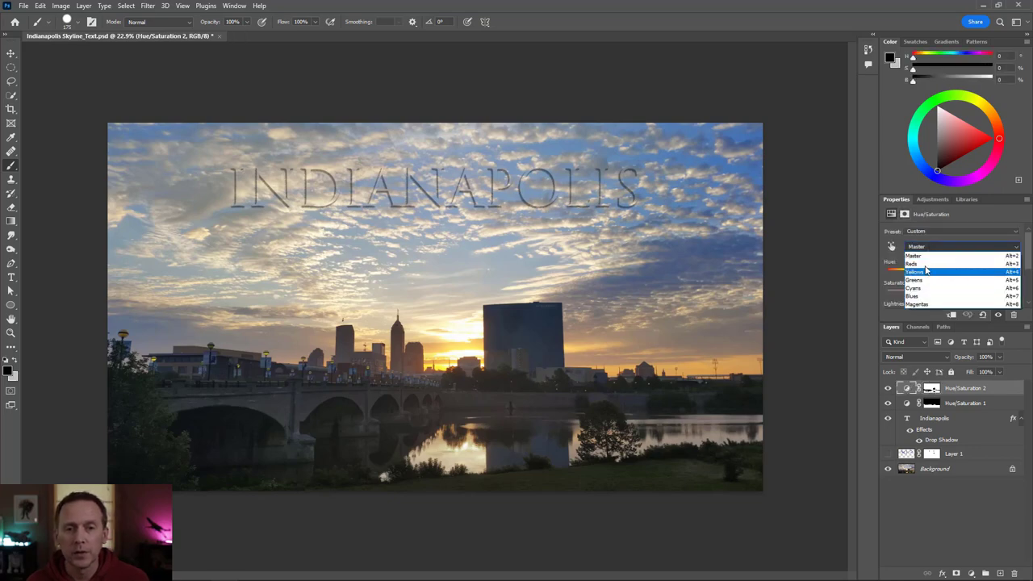
click(926, 299)
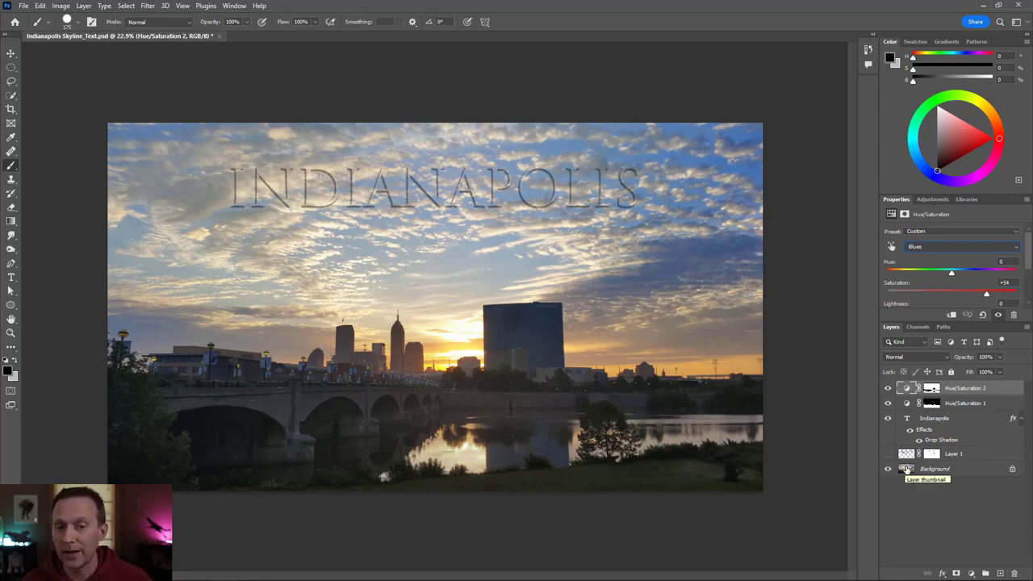
click(61, 6)
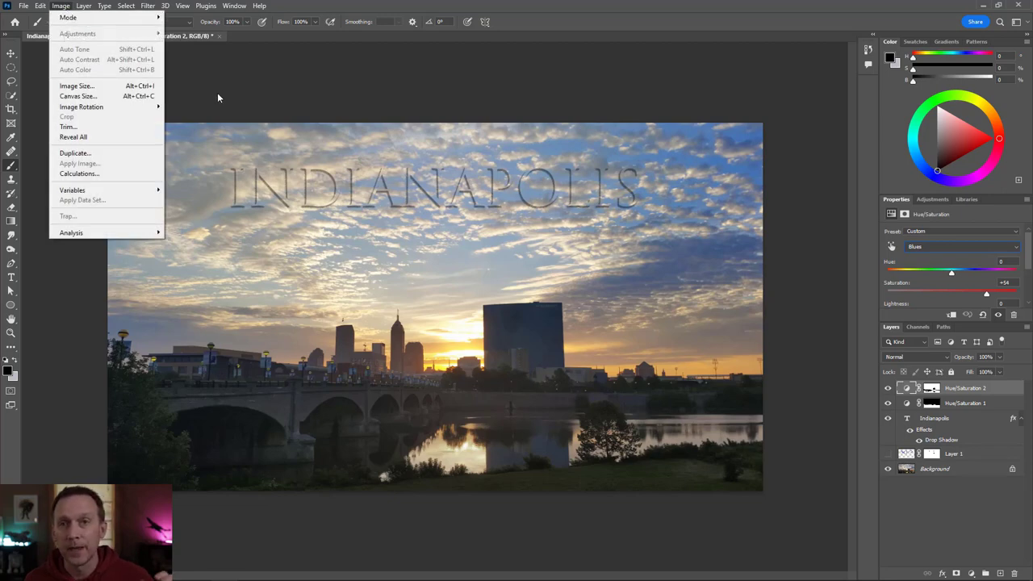
click(472, 101)
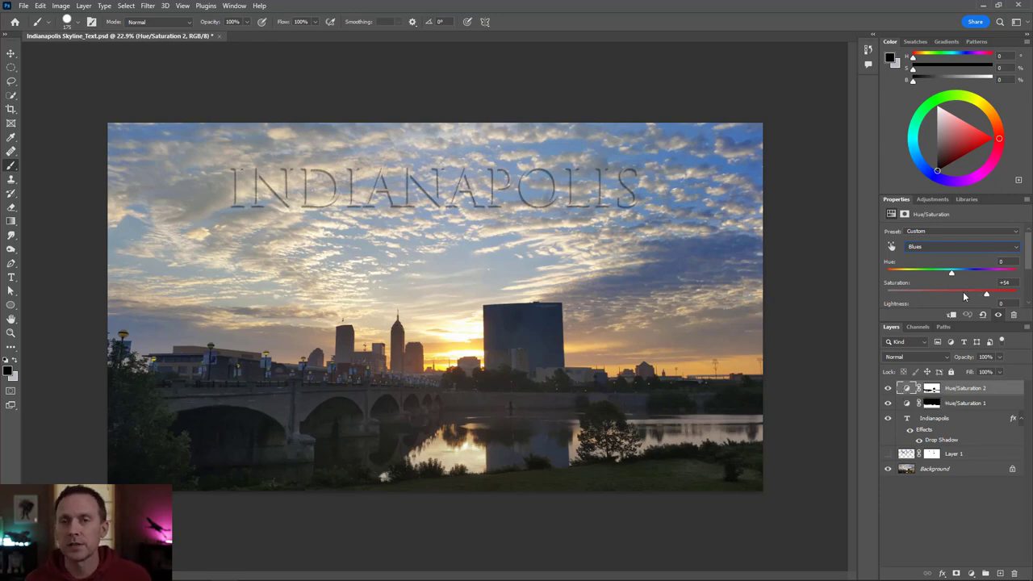
click(989, 392)
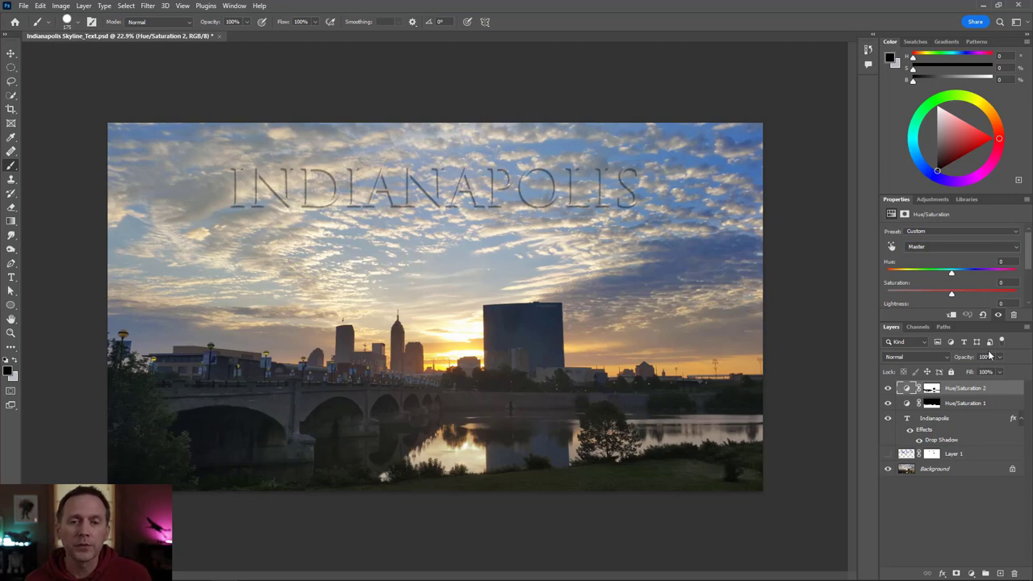
click(1000, 357)
drag(1001, 371, 980, 371)
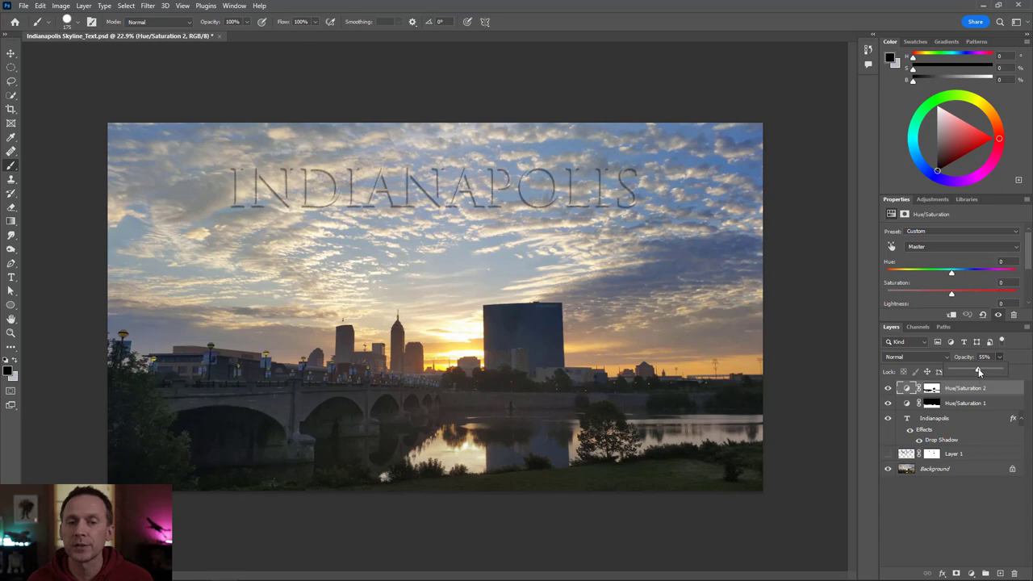
drag(979, 372, 1009, 388)
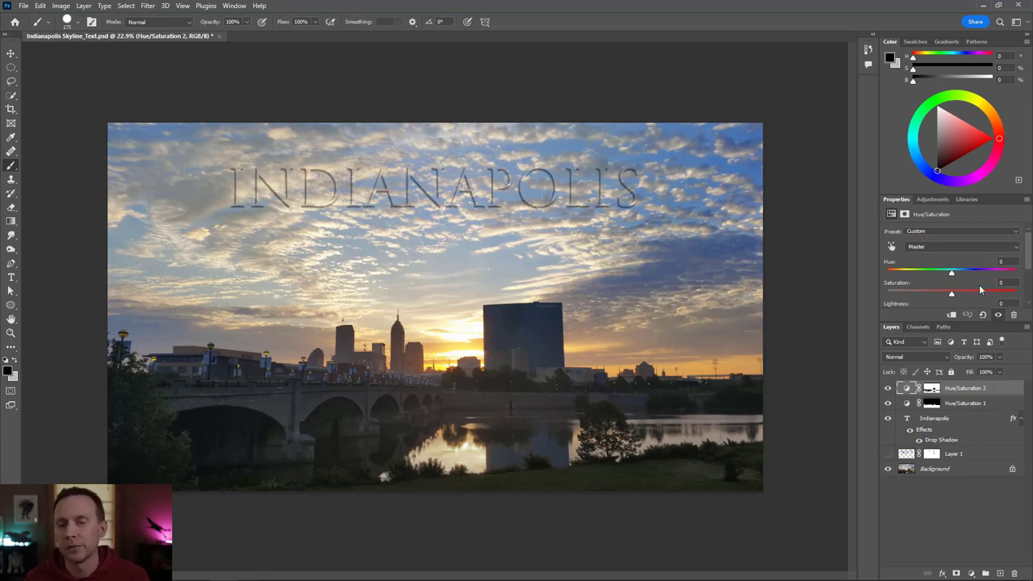
key(ctrl+equal)
click(934, 389)
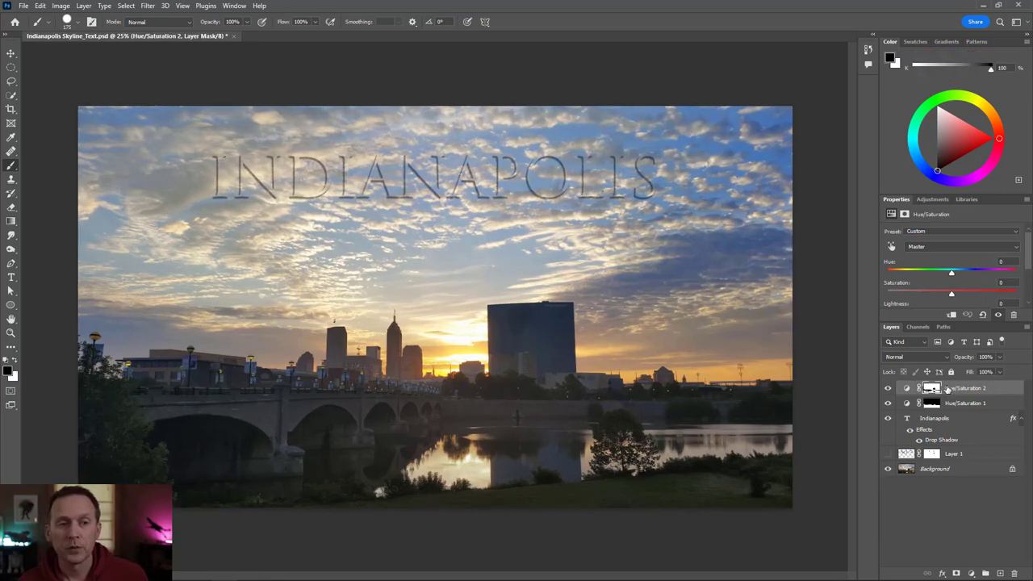